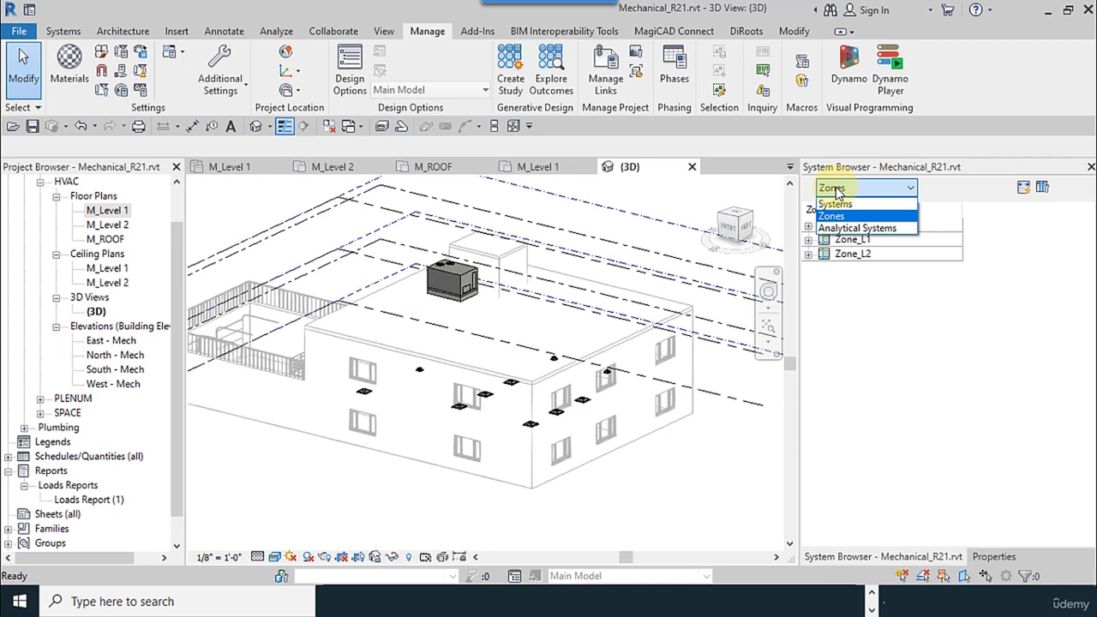
Set the System Browser to list Systems and filter it to the Mechanical discipline
click(835, 205)
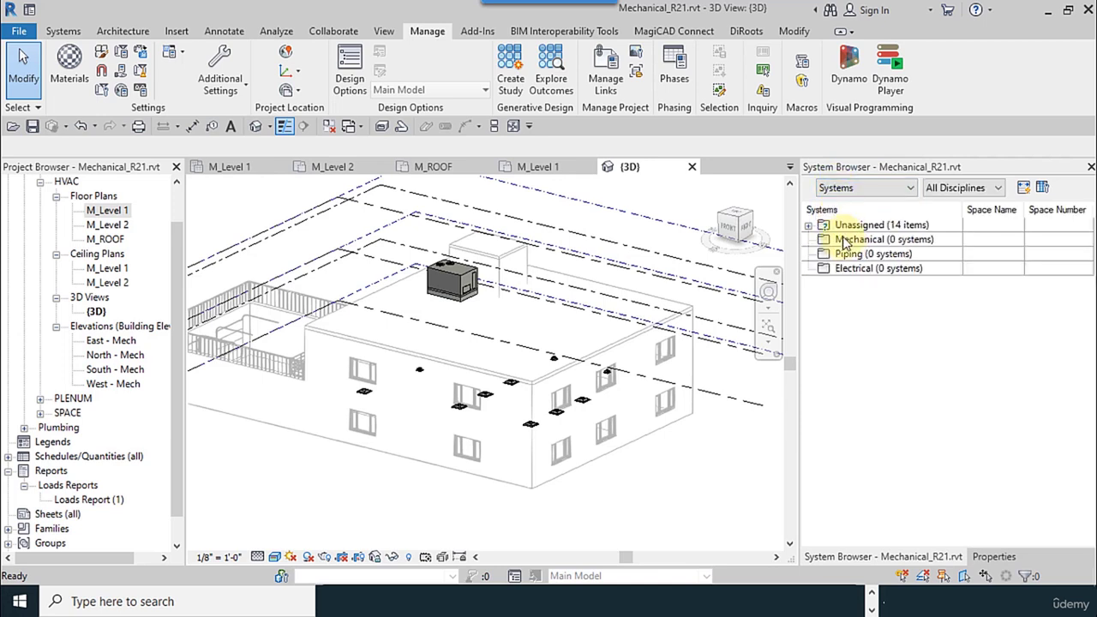
click(808, 227)
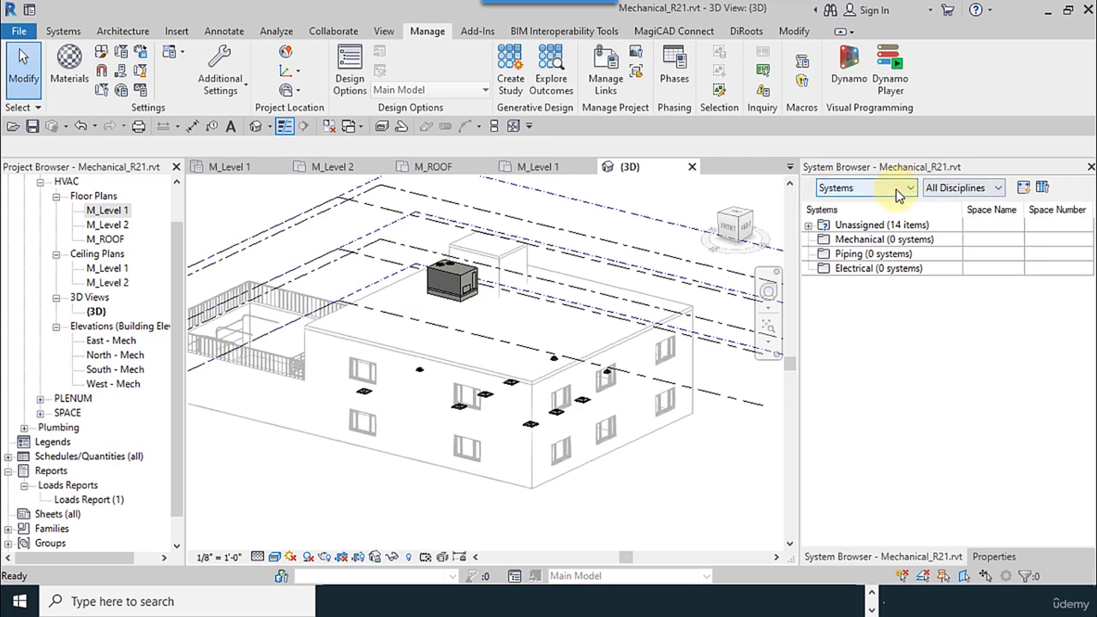
click(961, 191)
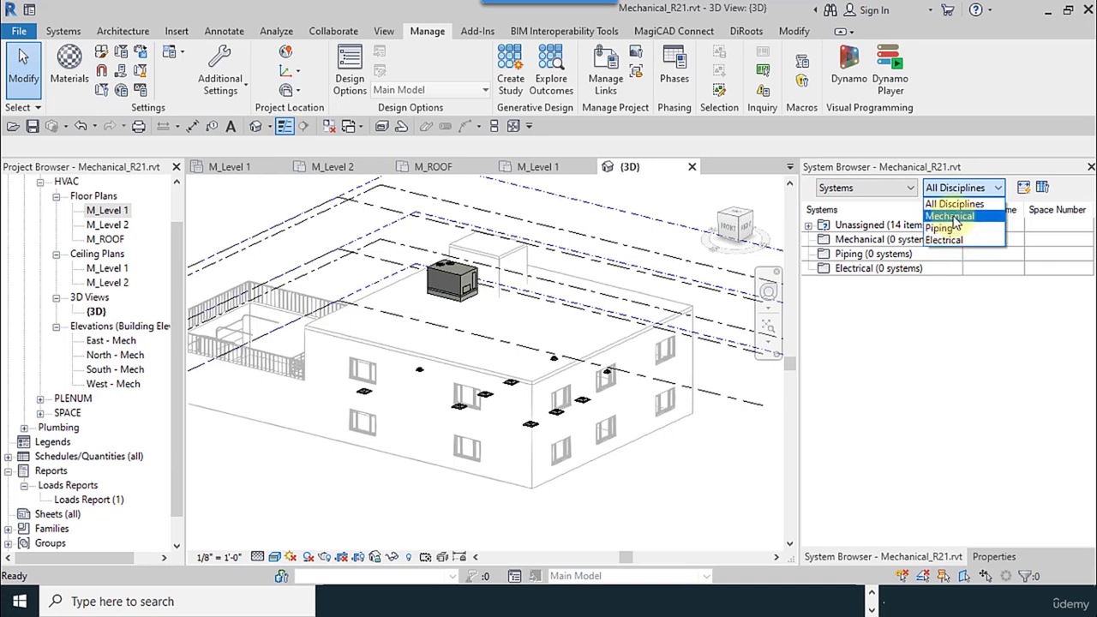
click(951, 217)
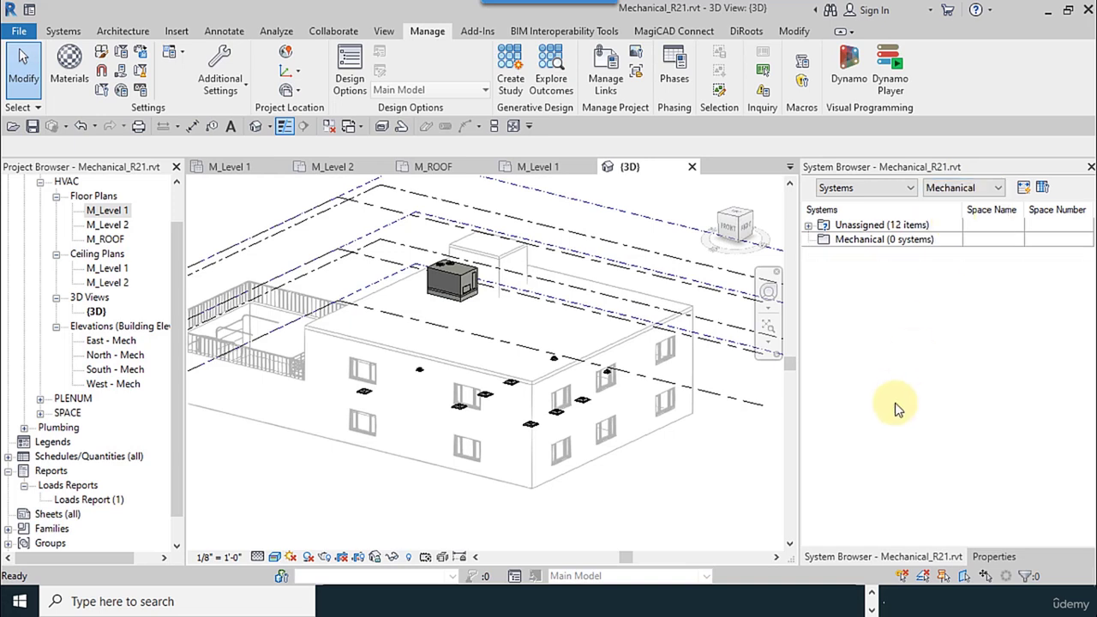
Review the available column groups, hide the Space Number column in the System Browser, and widen the browser pane
click(1041, 190)
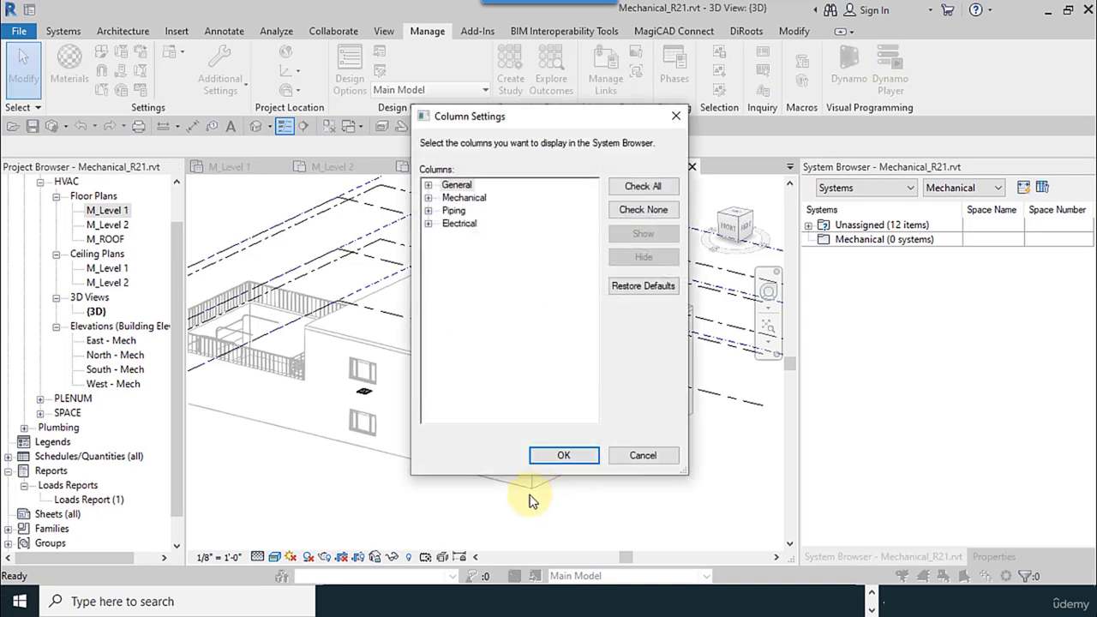
click(428, 186)
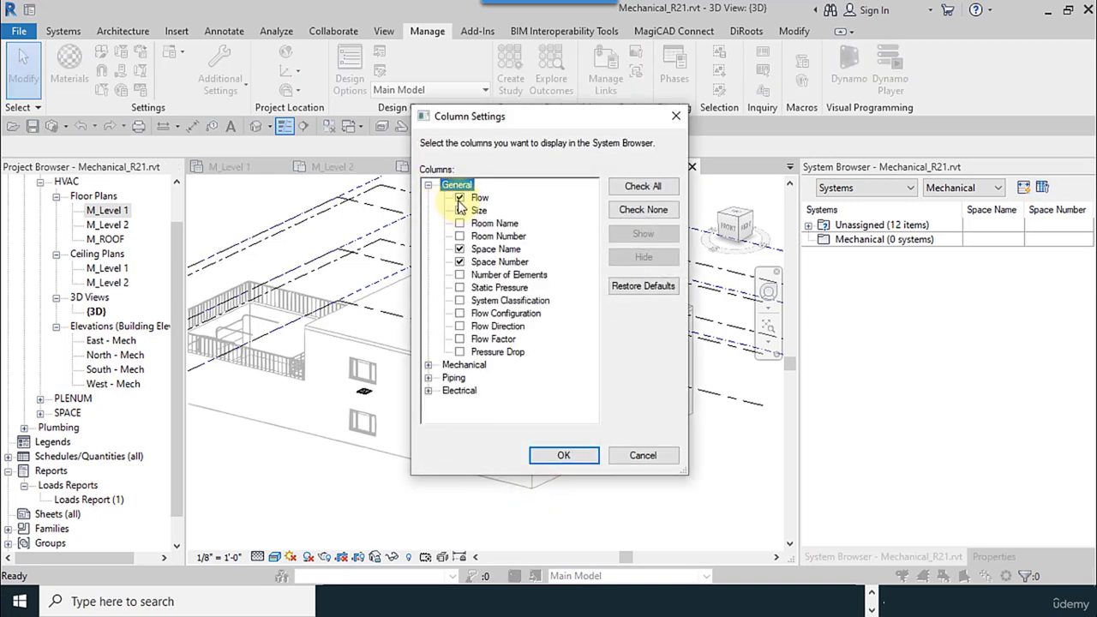
click(459, 262)
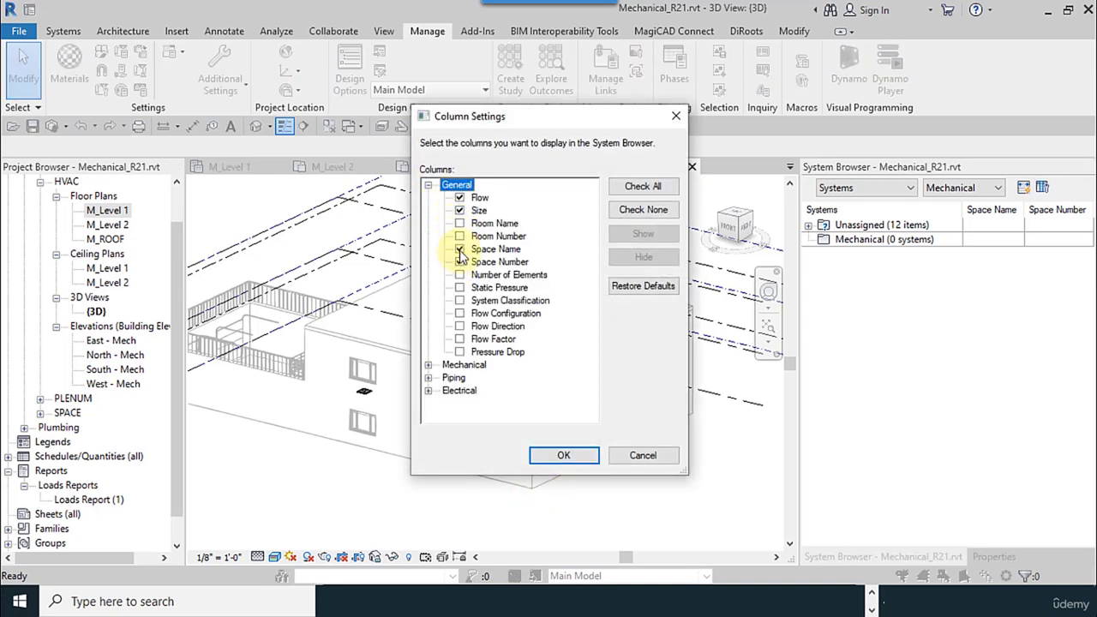
click(427, 365)
click(427, 391)
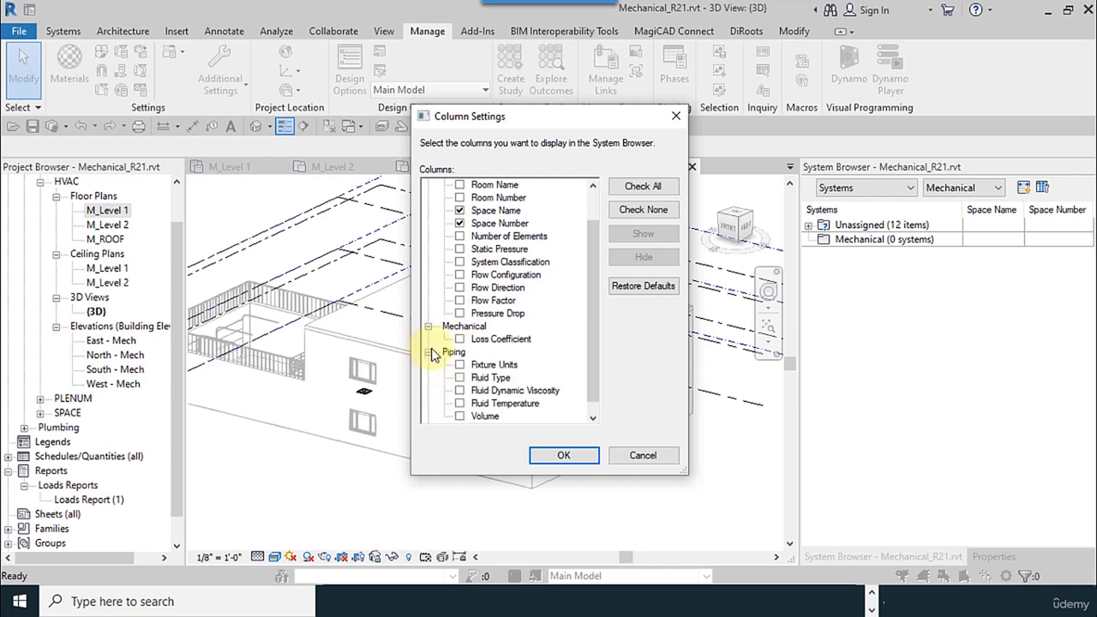
click(428, 352)
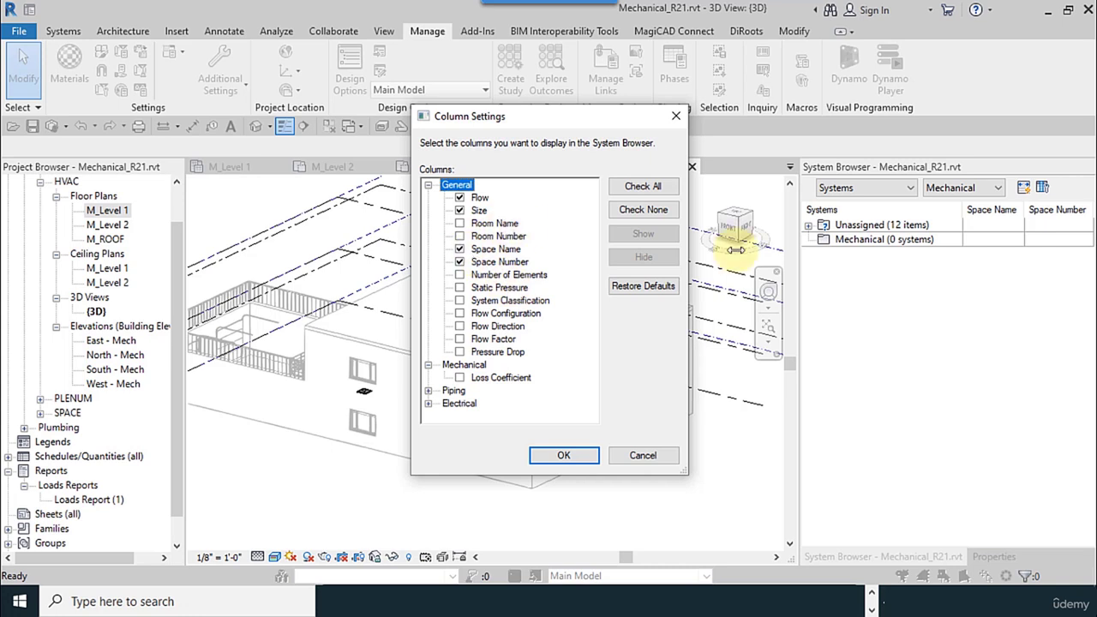
click(460, 248)
click(460, 262)
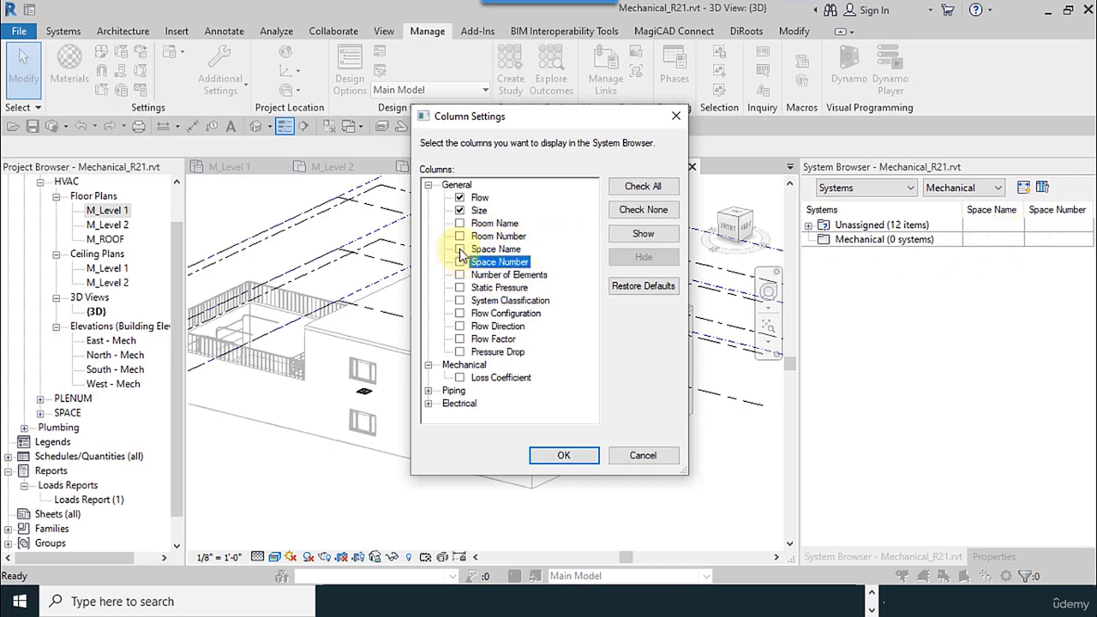
click(460, 248)
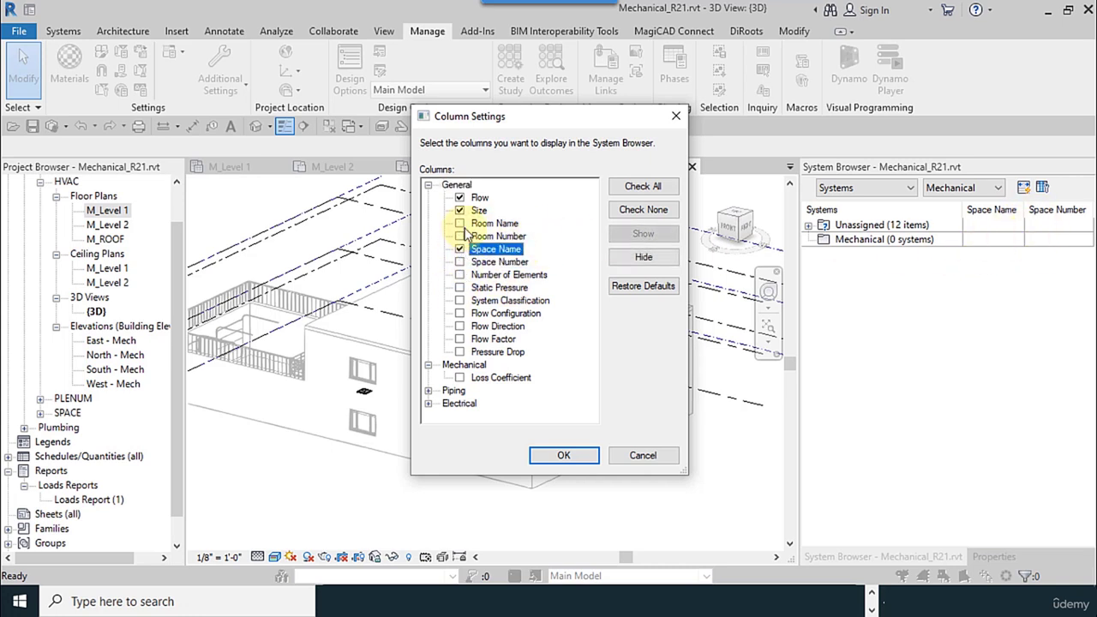
click(551, 461)
drag(797, 345, 768, 347)
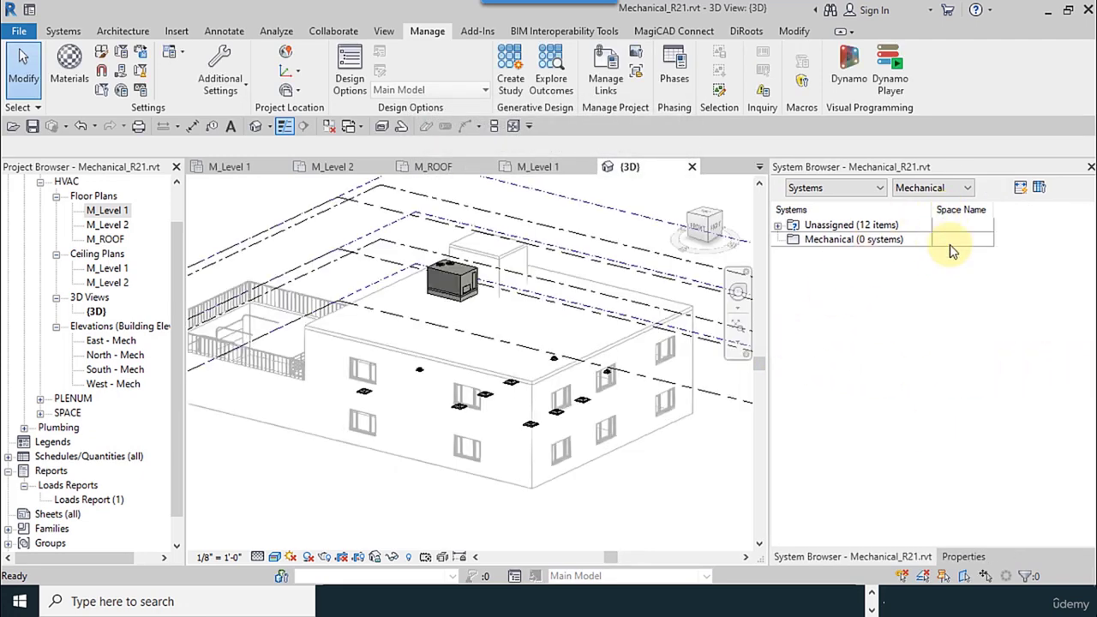
Expand the unassigned mechanical items in the System Browser to list the components under Return Air and Supply Air
click(778, 225)
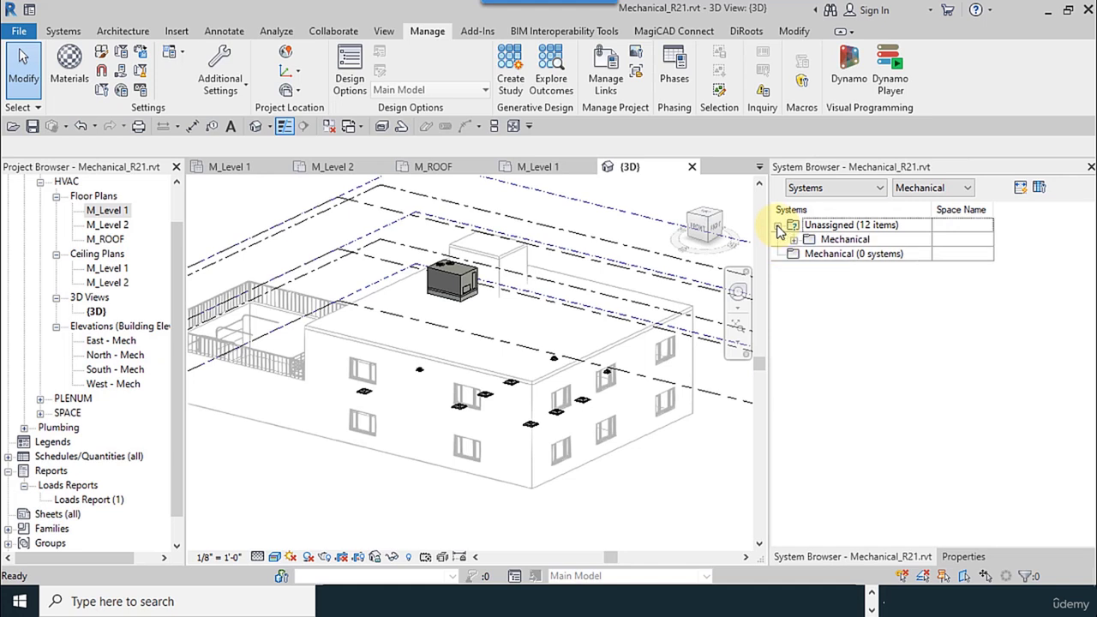
click(794, 239)
click(810, 255)
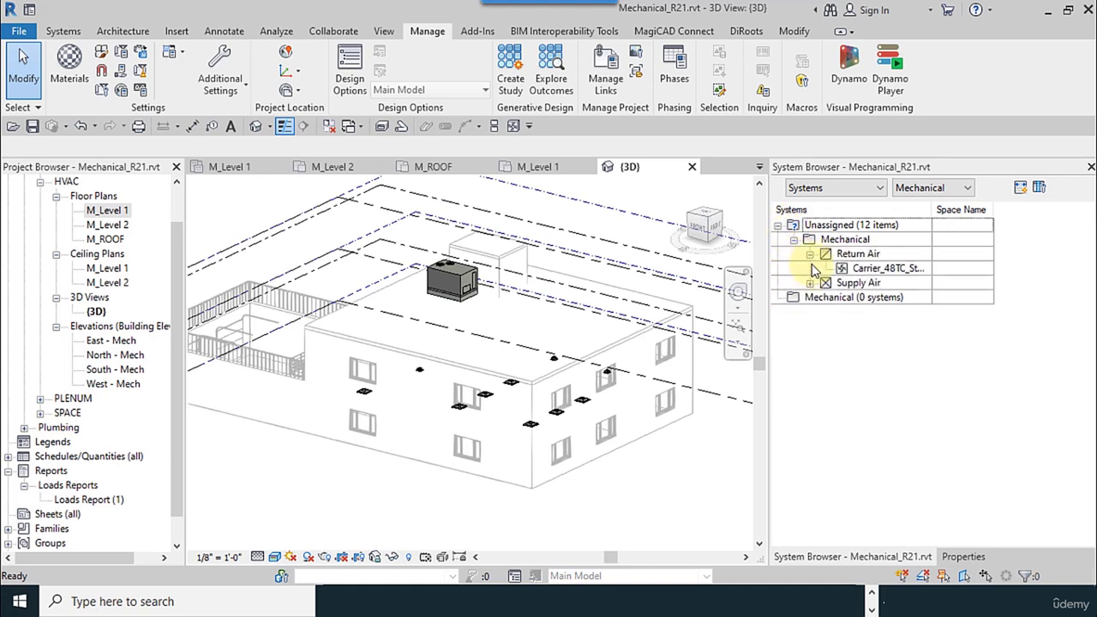
click(809, 283)
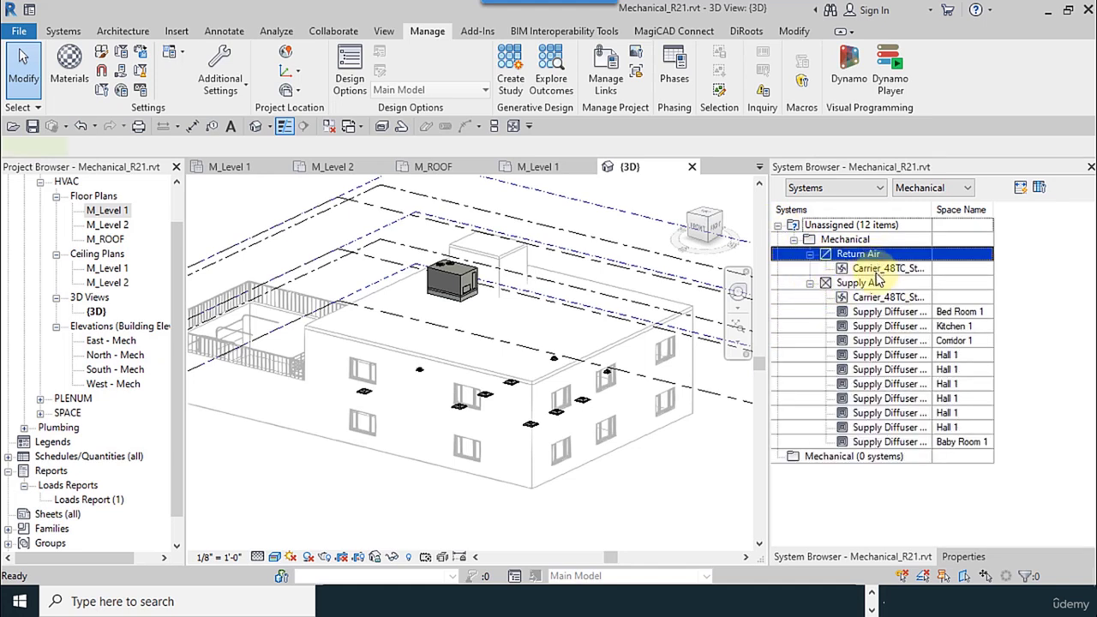
Select the Return Air Carrier unit and the Kitchen 1 supply diffuser from the System Browser to locate them in 3D
click(878, 268)
click(852, 326)
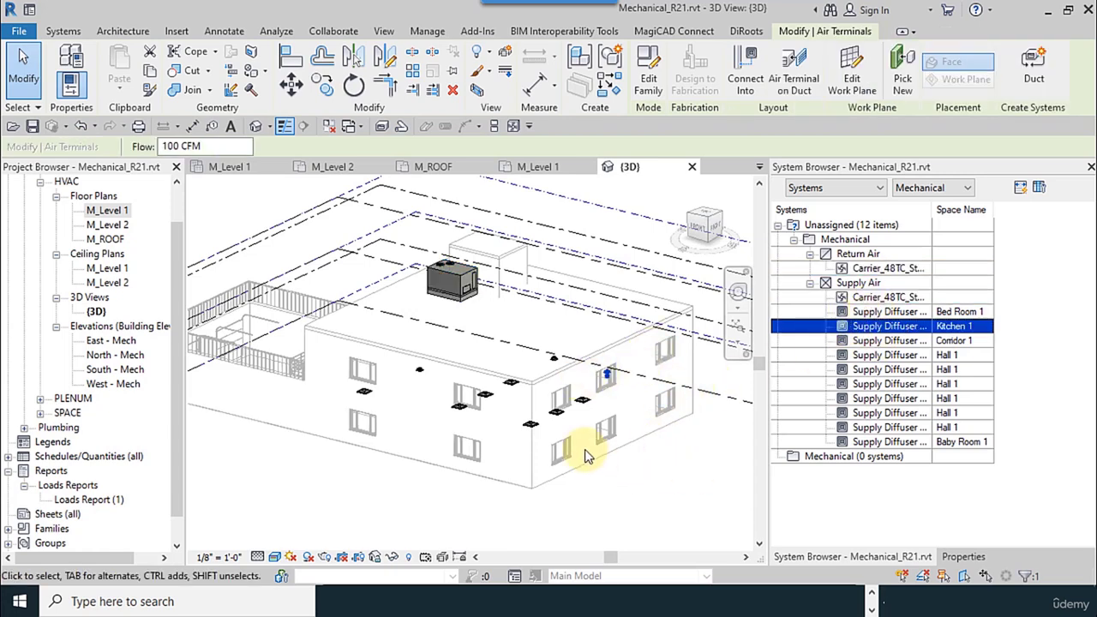
scroll(606, 377, up, 3)
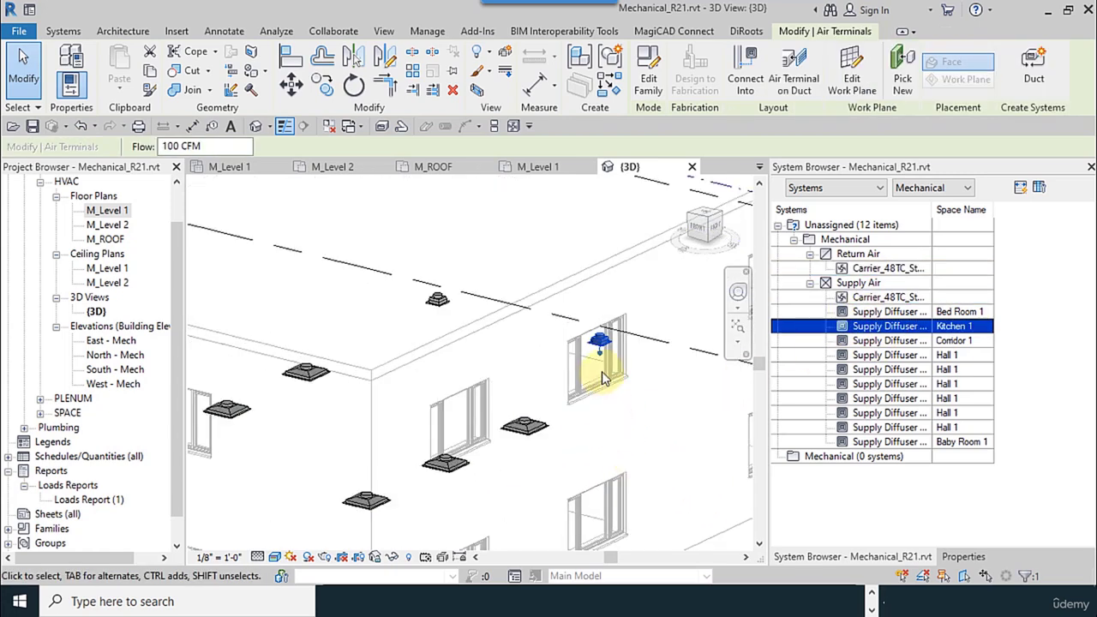
key(Escape)
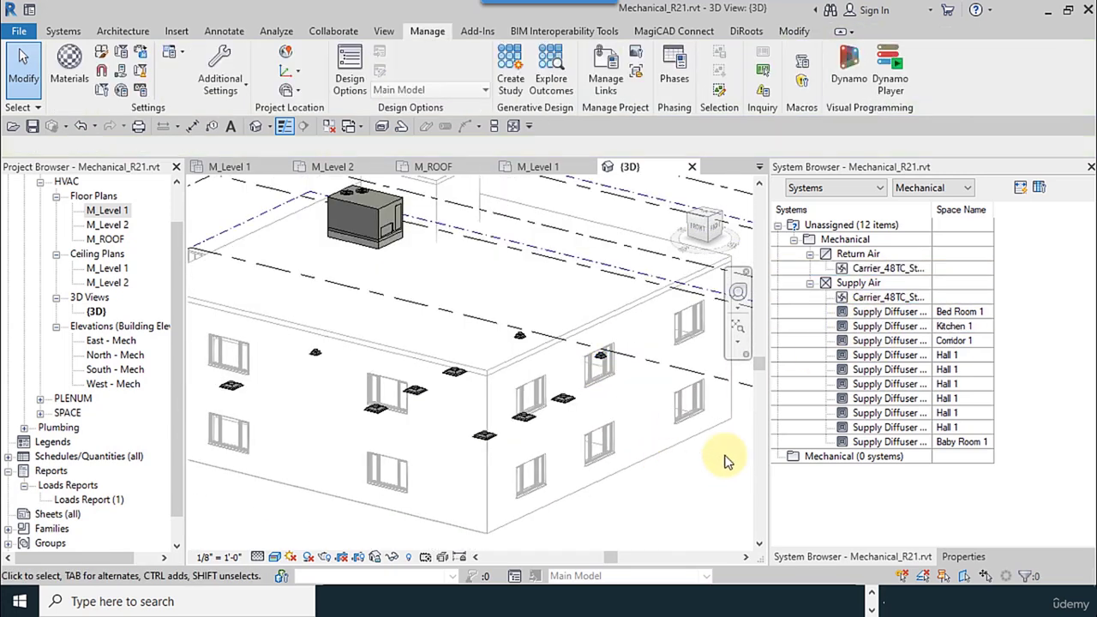
Select the Carrier unit under Supply Air in the System Browser to locate it in 3D, and clear the selection
click(872, 298)
ctrl+click(874, 324)
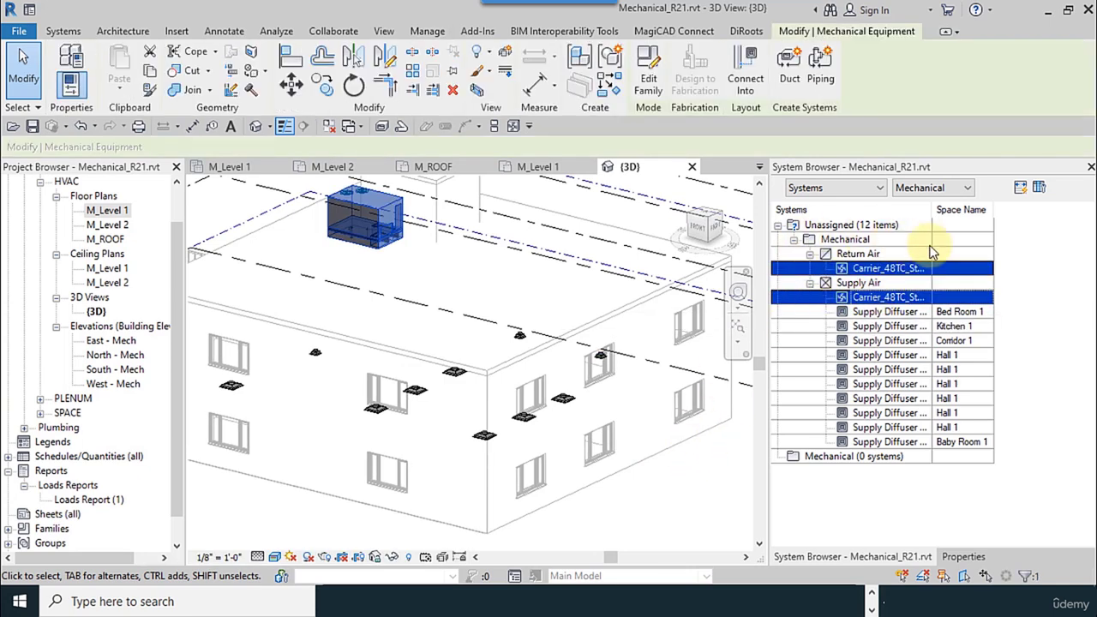
key(Escape)
shift+middle_drag(572, 491, 644, 489)
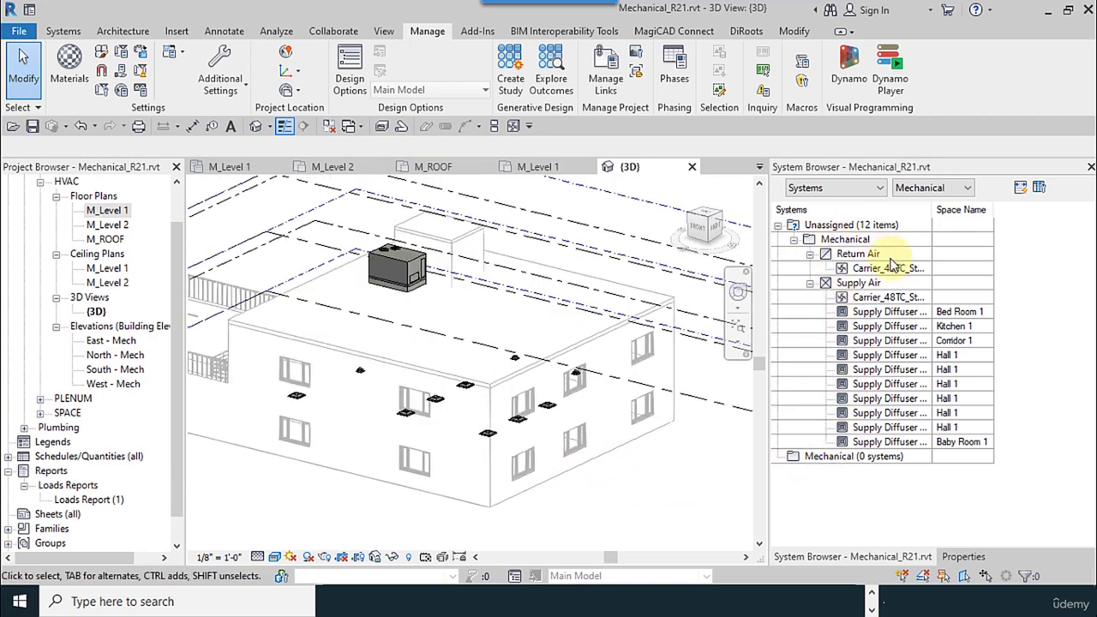
Select the Unassigned group and the Bed Room 1 supply diffuser in the System Browser, and clear the selection
click(850, 226)
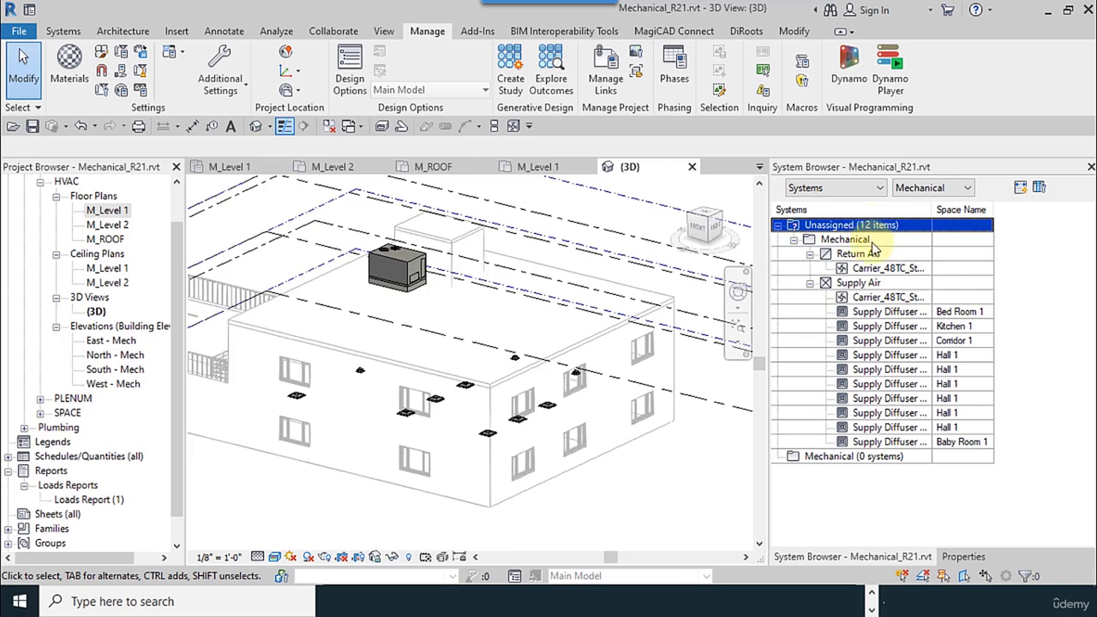
click(865, 313)
click(613, 491)
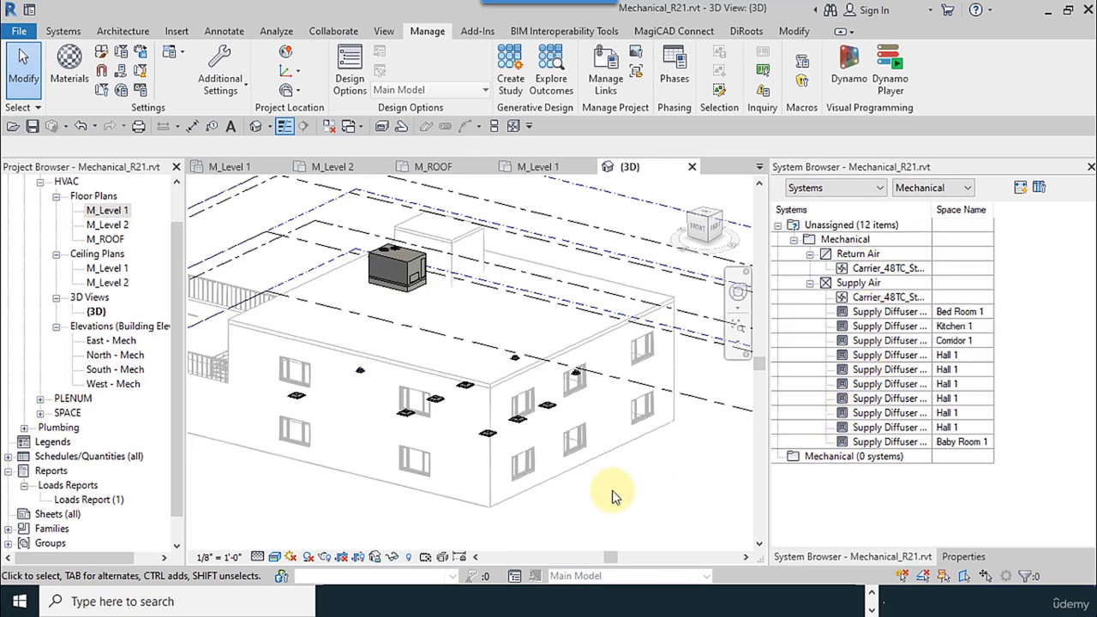
Select a Hall 1 supply diffuser and the rooftop unit in the 3D view to find their System Browser entries, and clear the selection
click(553, 406)
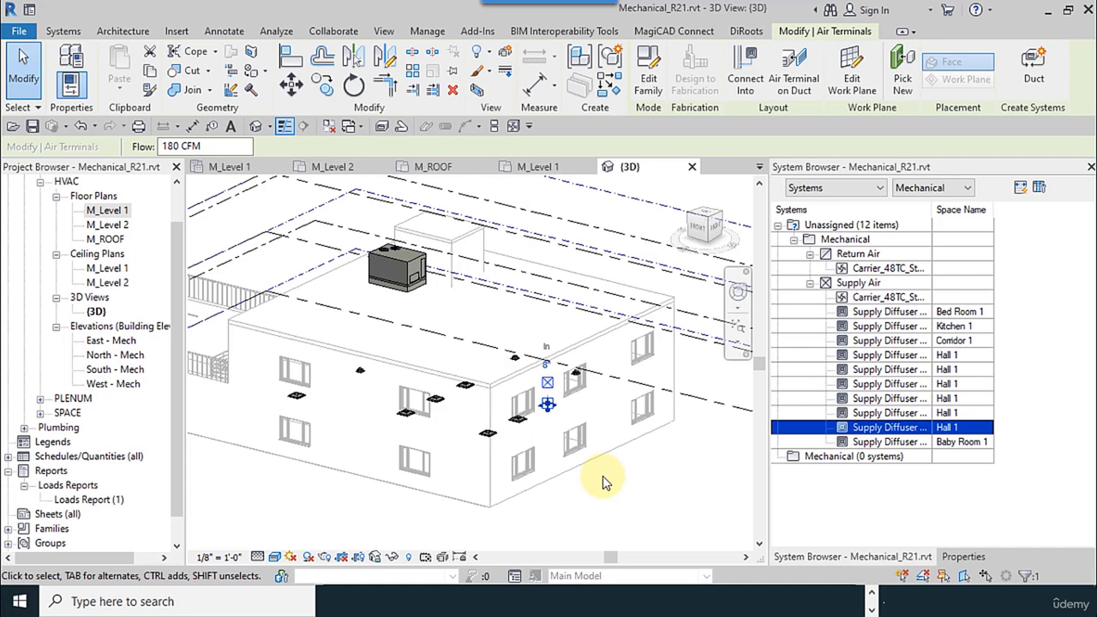
click(425, 264)
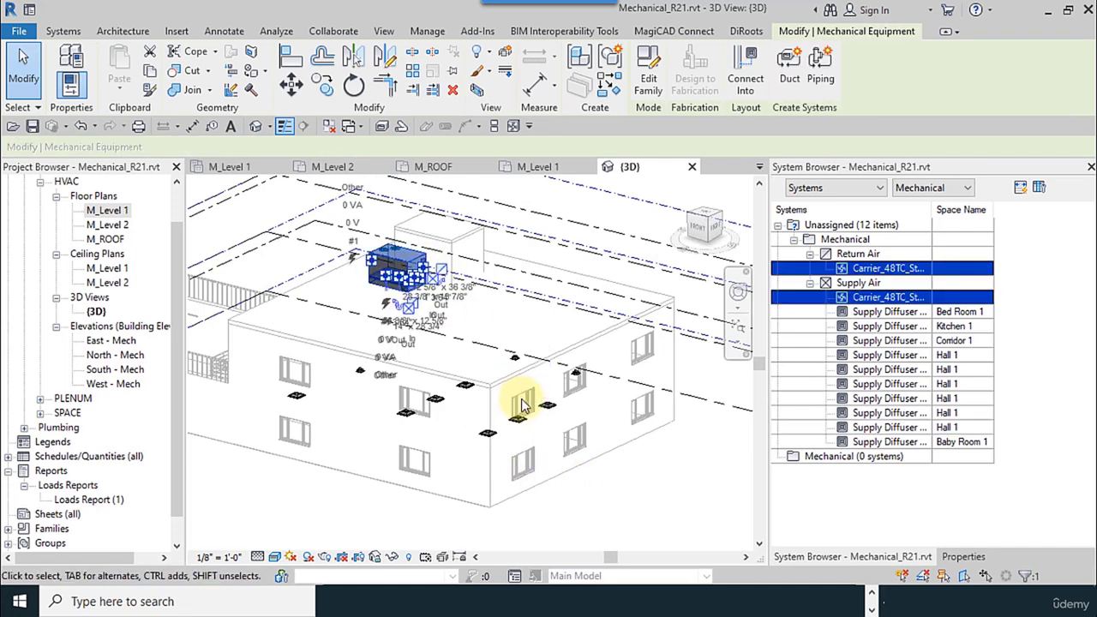
key(Escape)
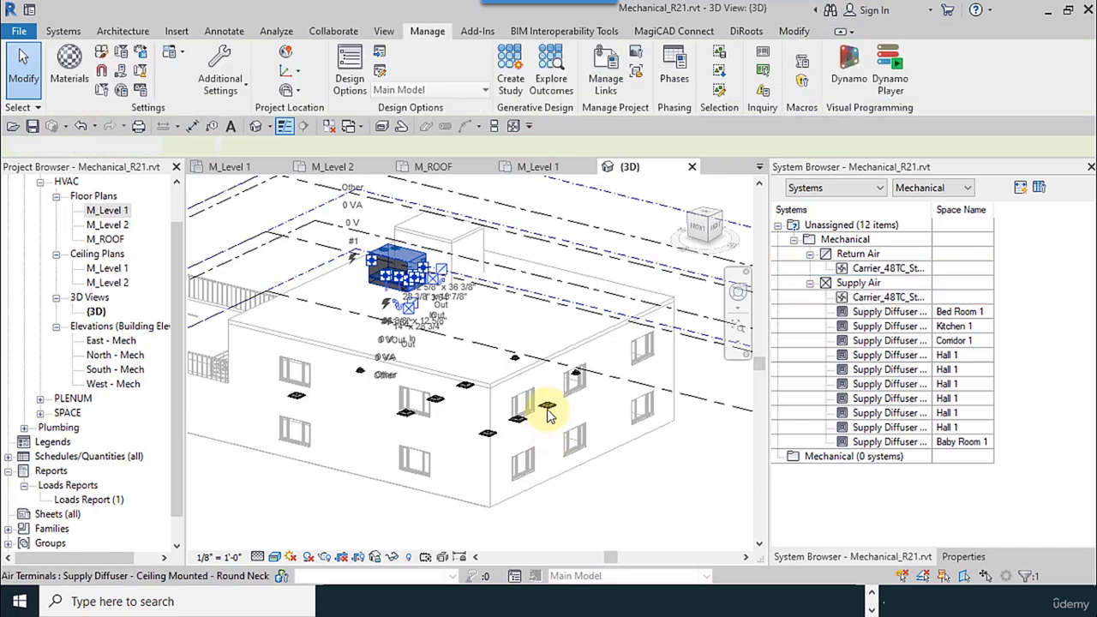
click(571, 459)
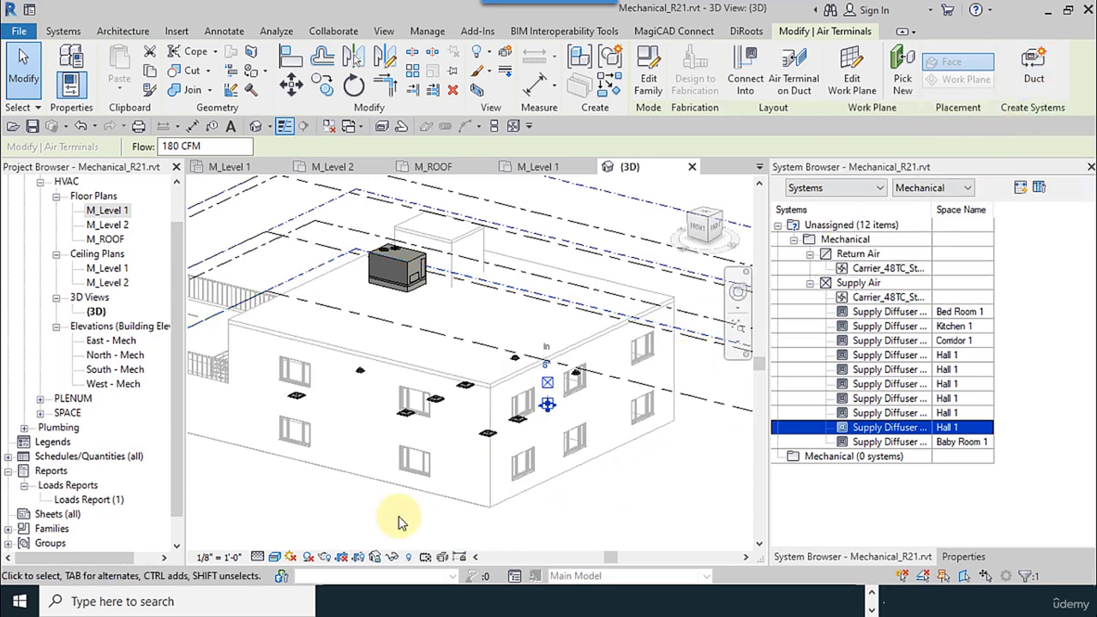
click(709, 445)
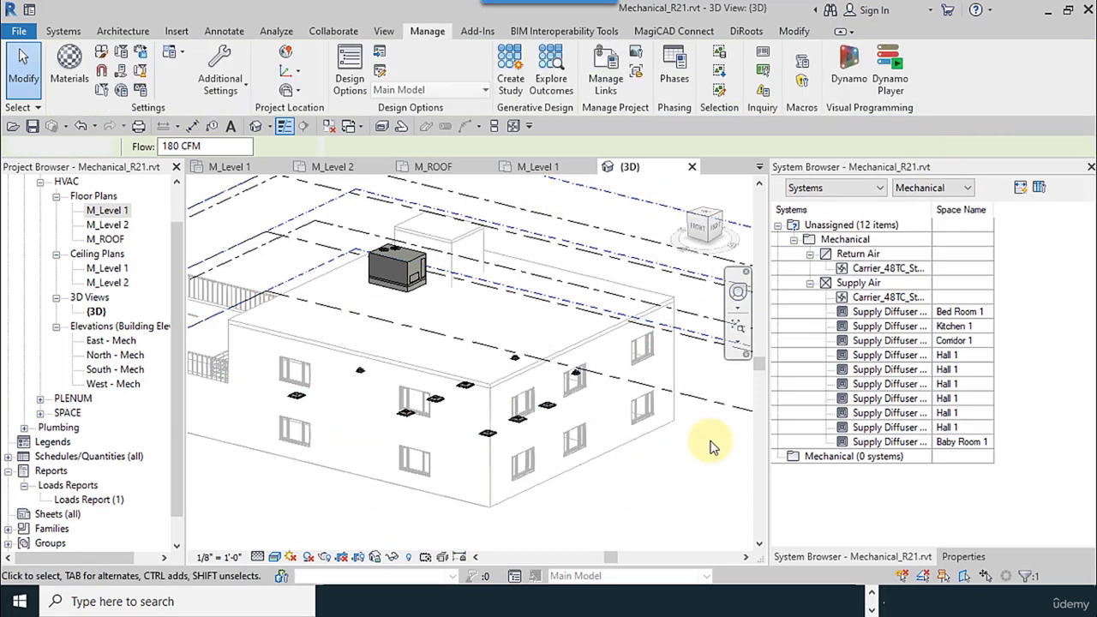
Review the Supply Air duct conversion settings in Mechanical Settings and close them without saving
click(74, 34)
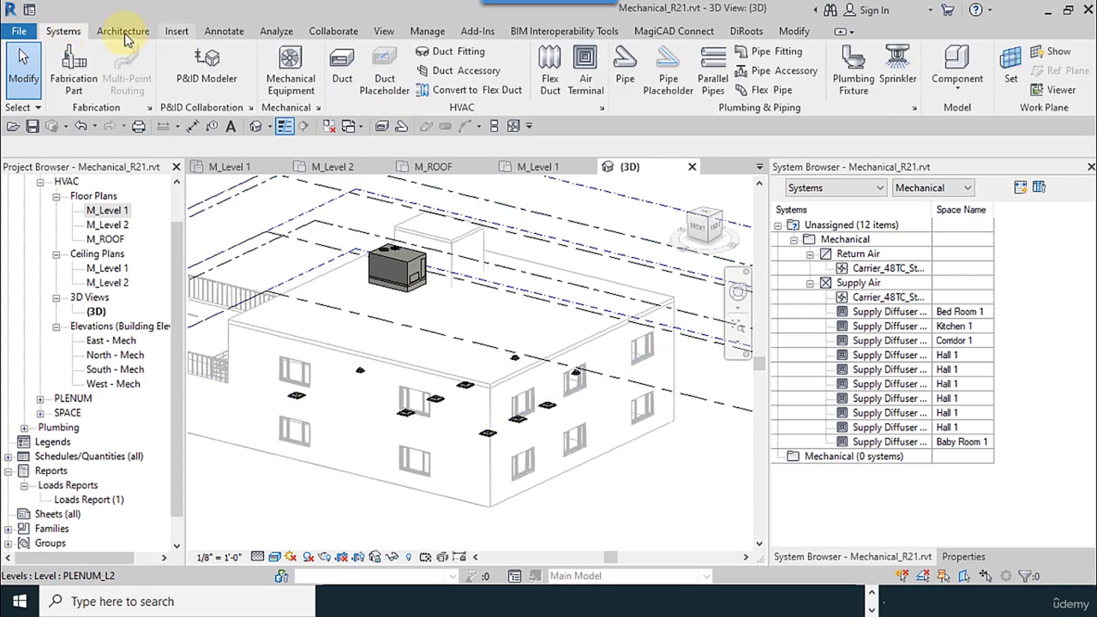
click(319, 109)
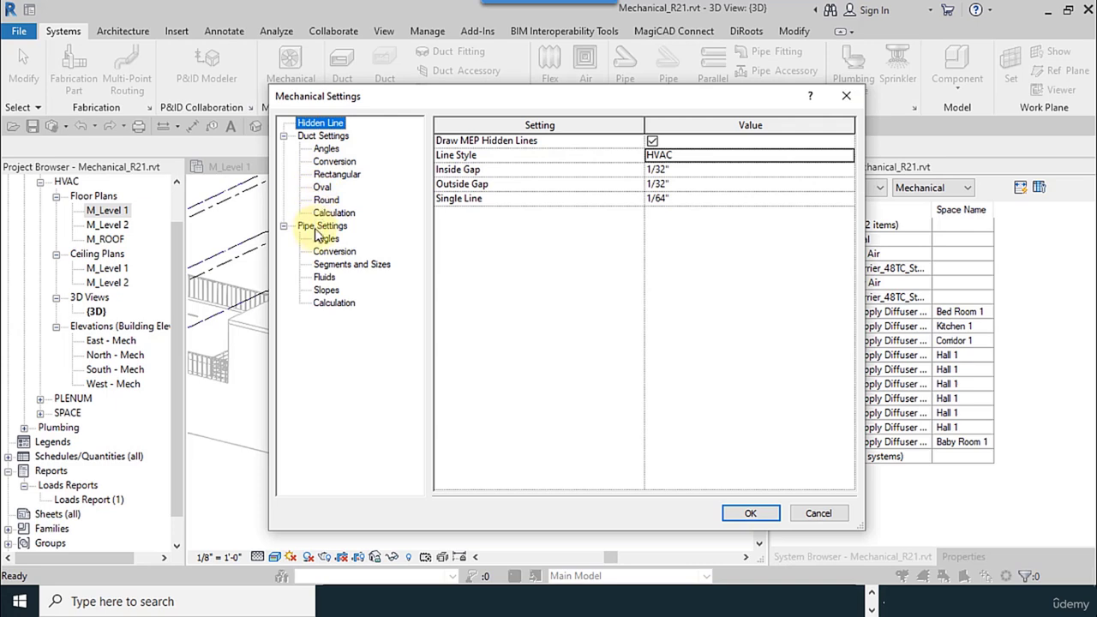
click(334, 162)
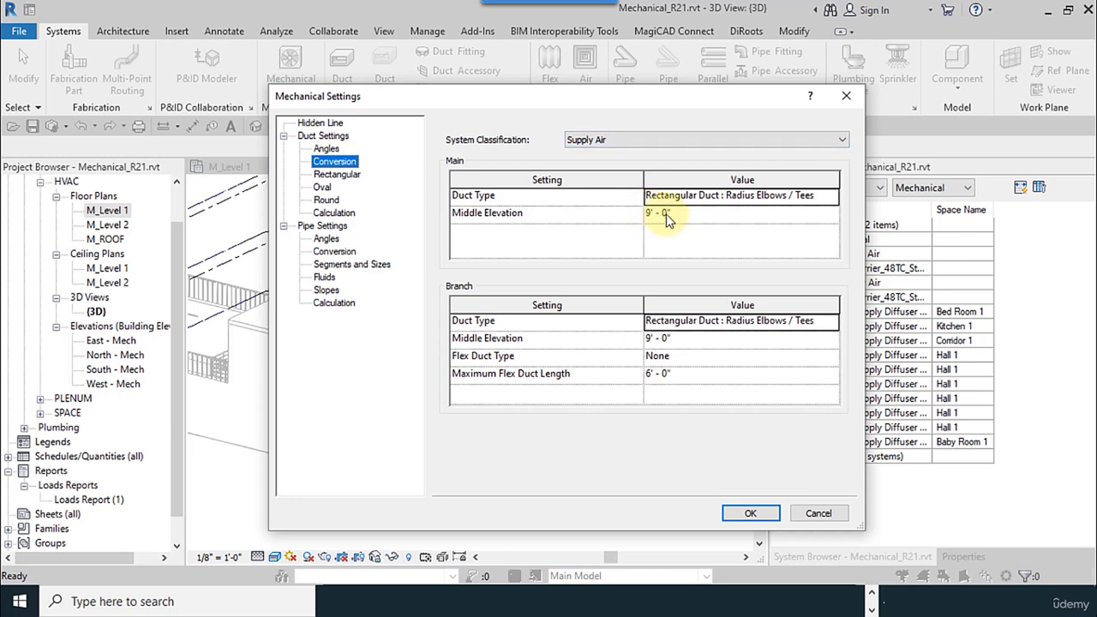
click(819, 513)
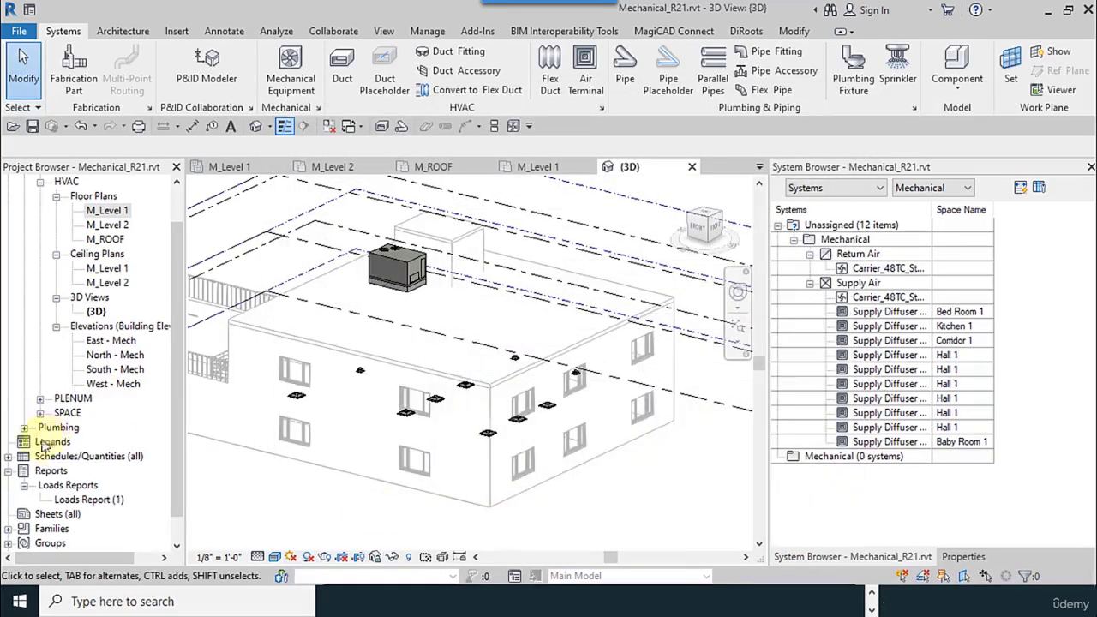
Open the M_Level 1 HVAC floor plan and go to the Section 1 view from its section marker near Baby Room 1
double_click(107, 211)
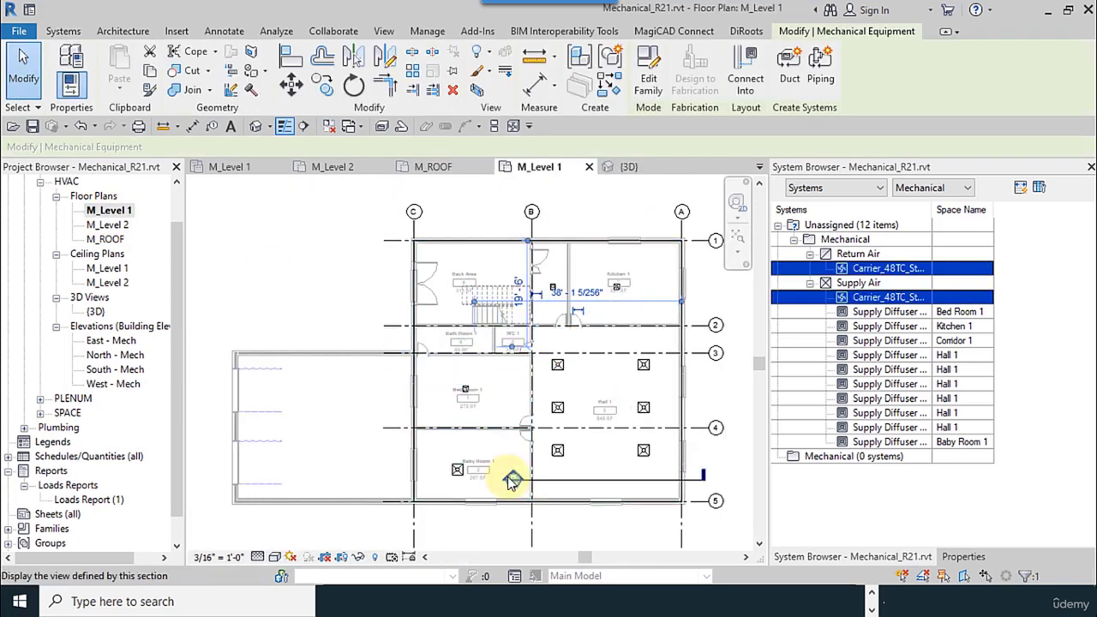
double_click(511, 480)
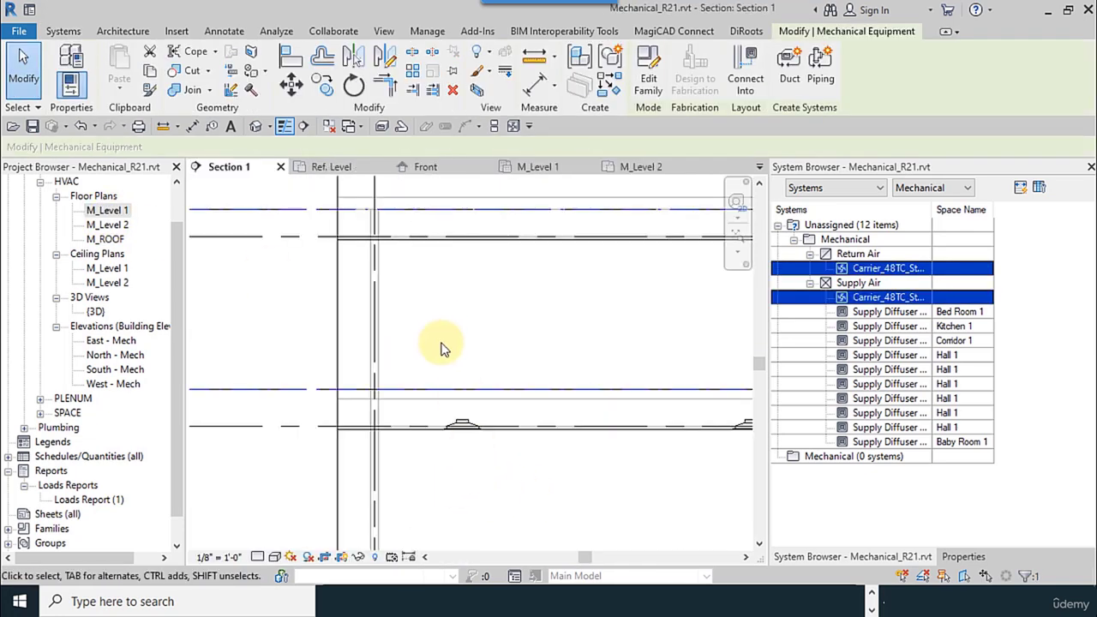
scroll(441, 345, down, 2)
middle_drag(454, 480, 455, 436)
scroll(455, 419, up, 1)
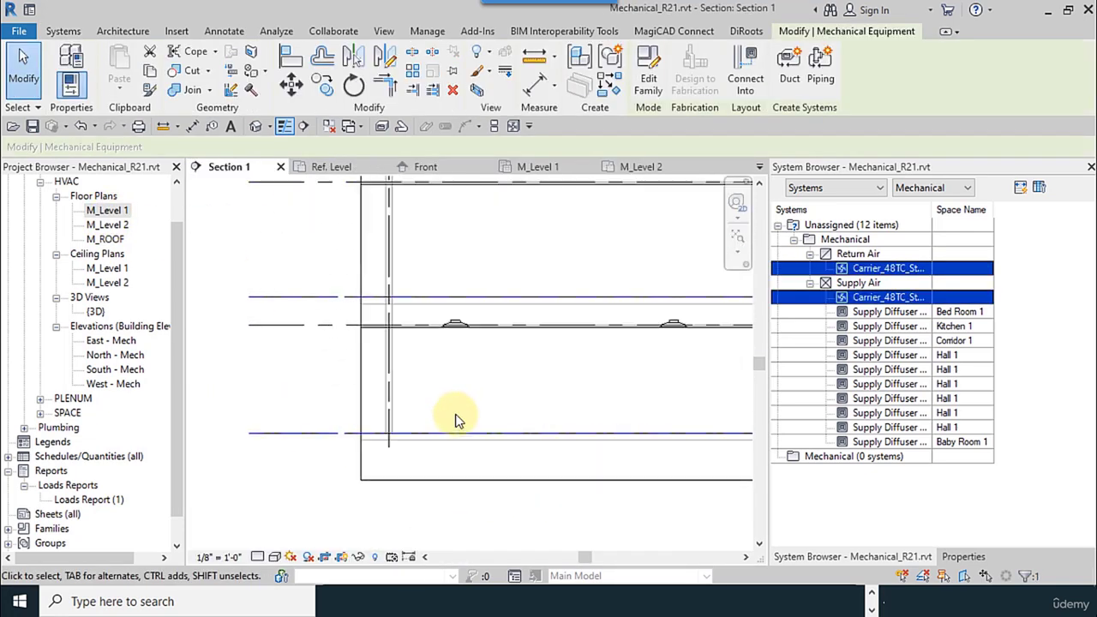
Measure the vertical height from the lower level line to just above the ceiling diffuser in the Section 1 view
click(165, 129)
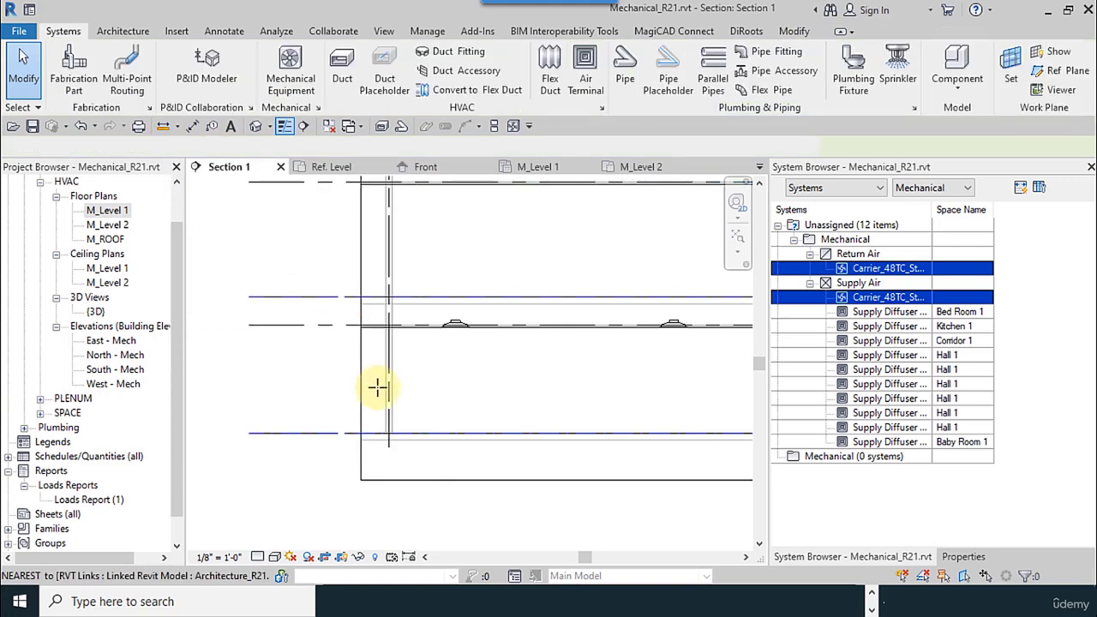
click(478, 430)
scroll(463, 300, up, 3)
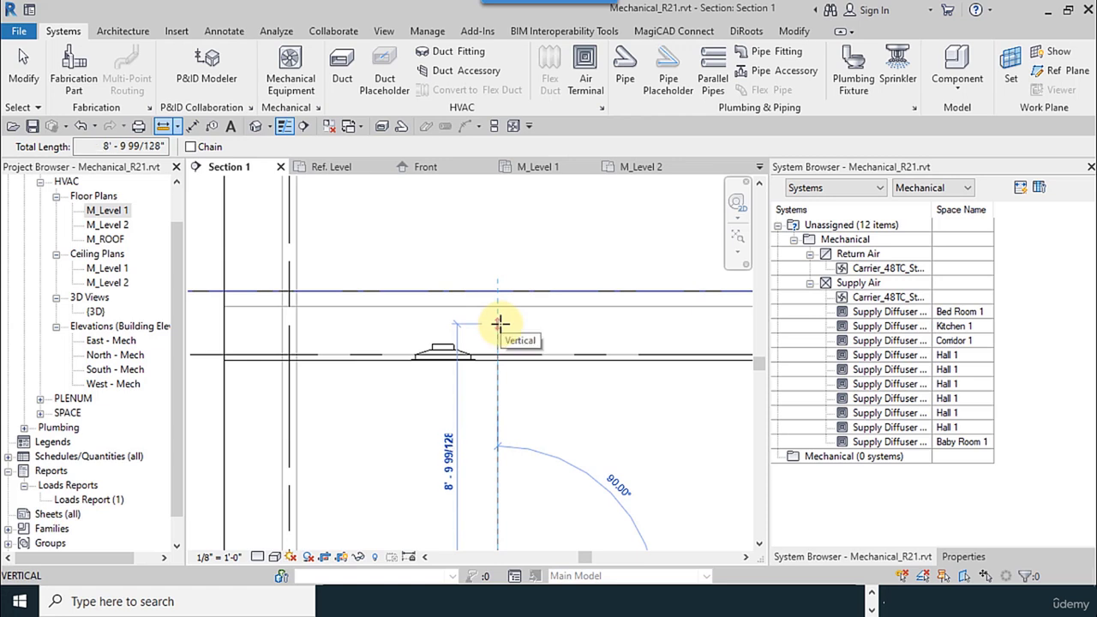
click(23, 69)
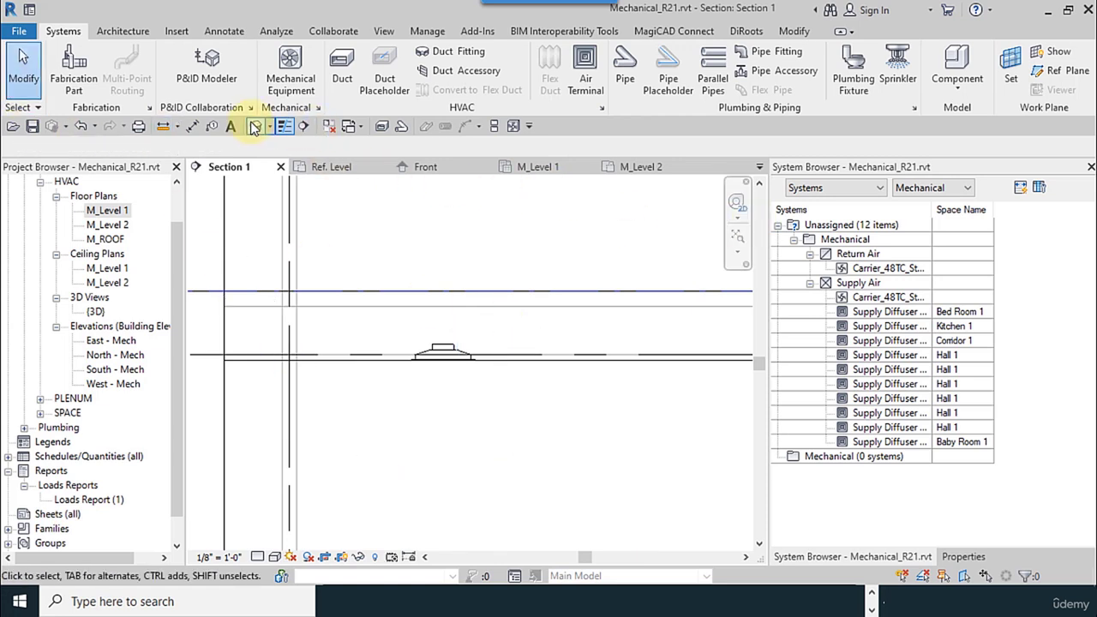
Set the Supply Air duct conversion middle elevation to 8' - 9" for both main and branch in Mechanical Settings
click(319, 109)
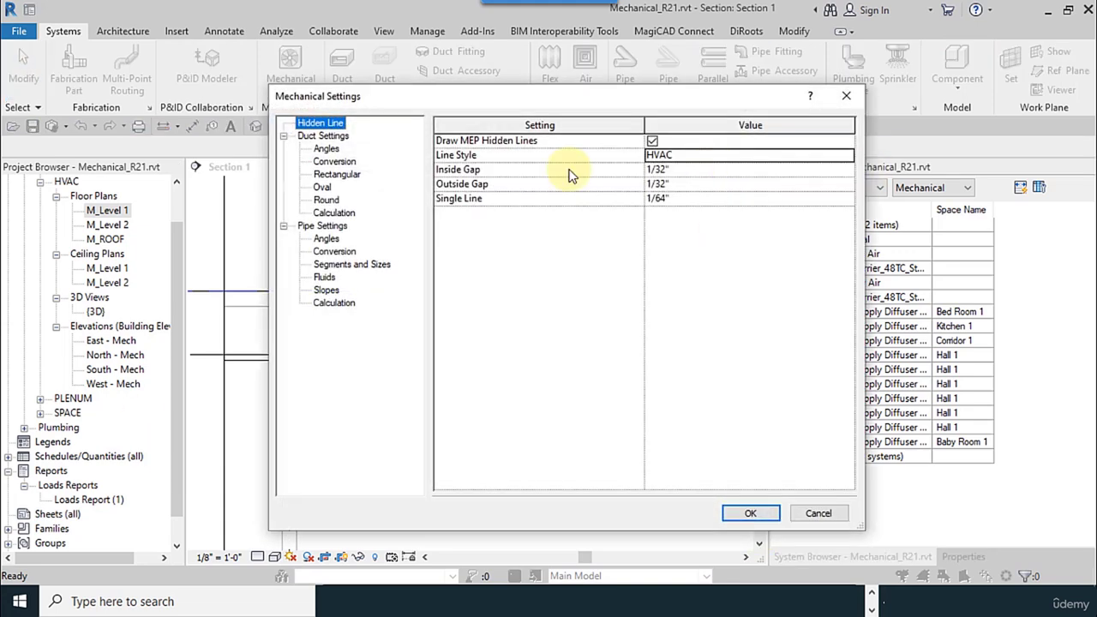
click(334, 161)
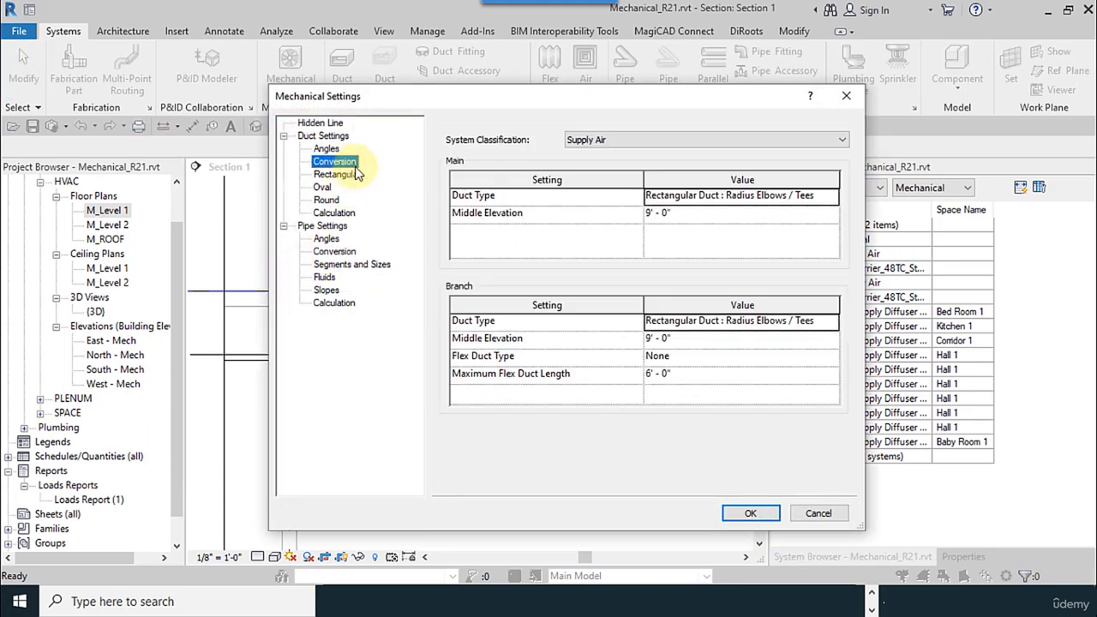
click(648, 216)
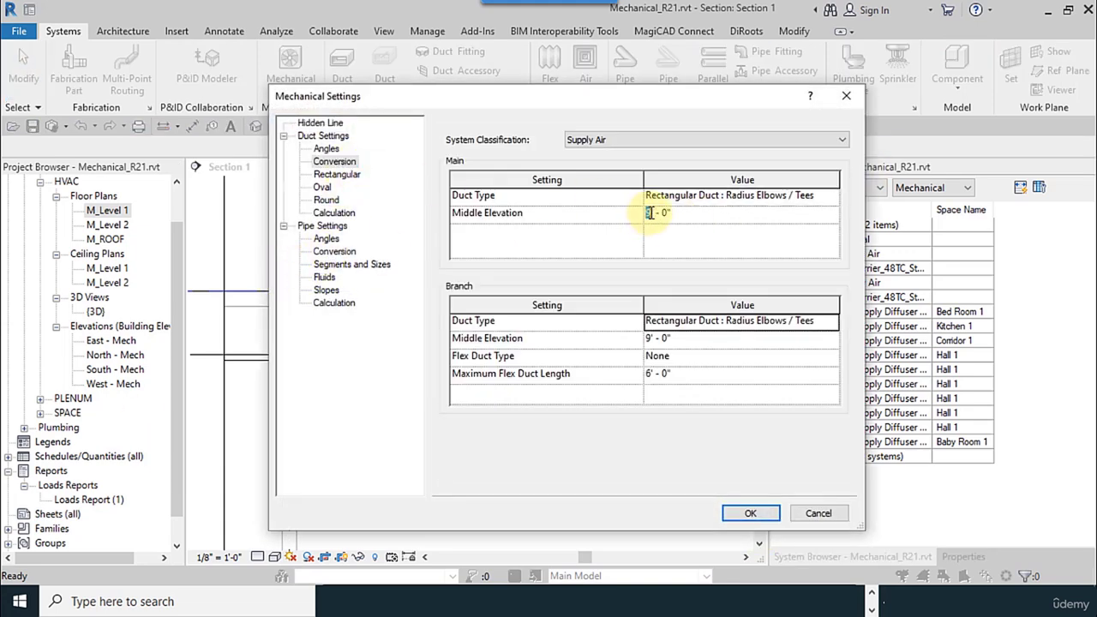
text(8' - )
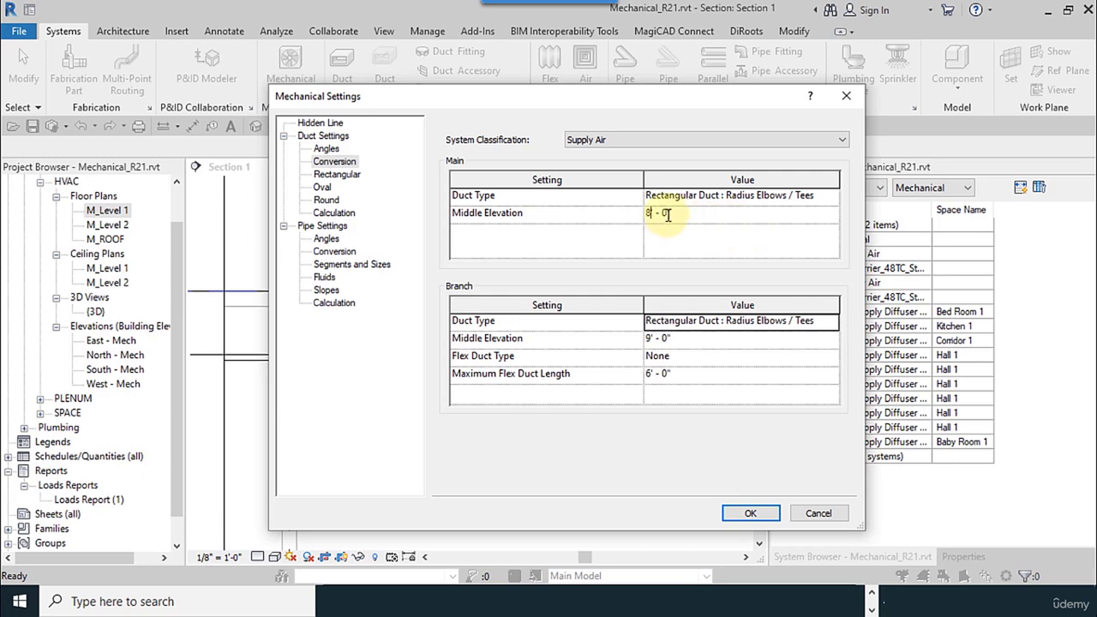
text(9)
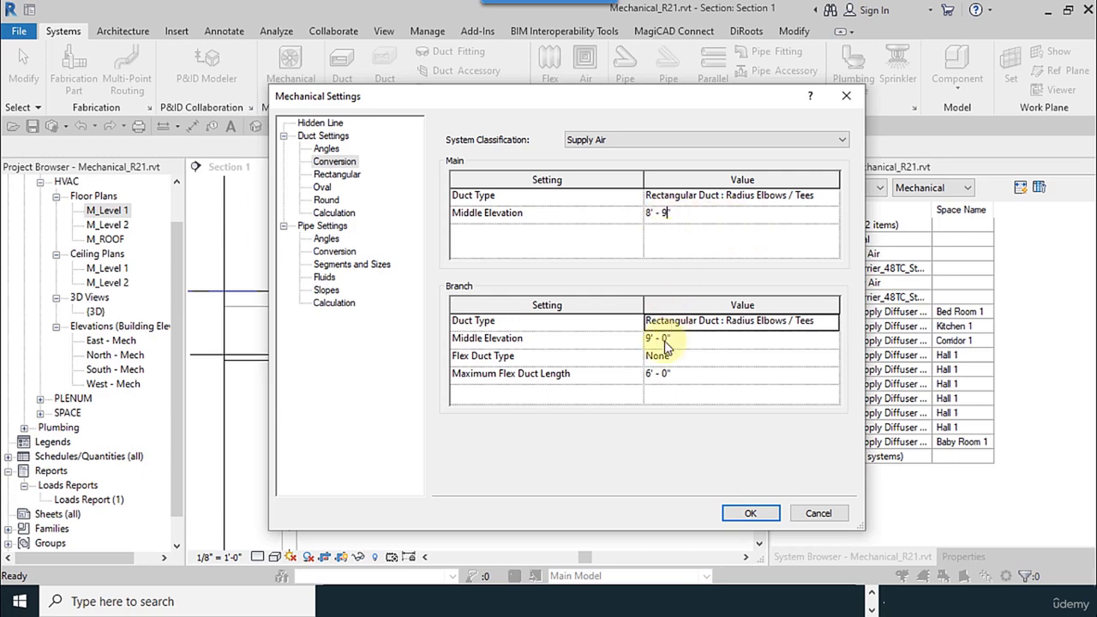
click(650, 338)
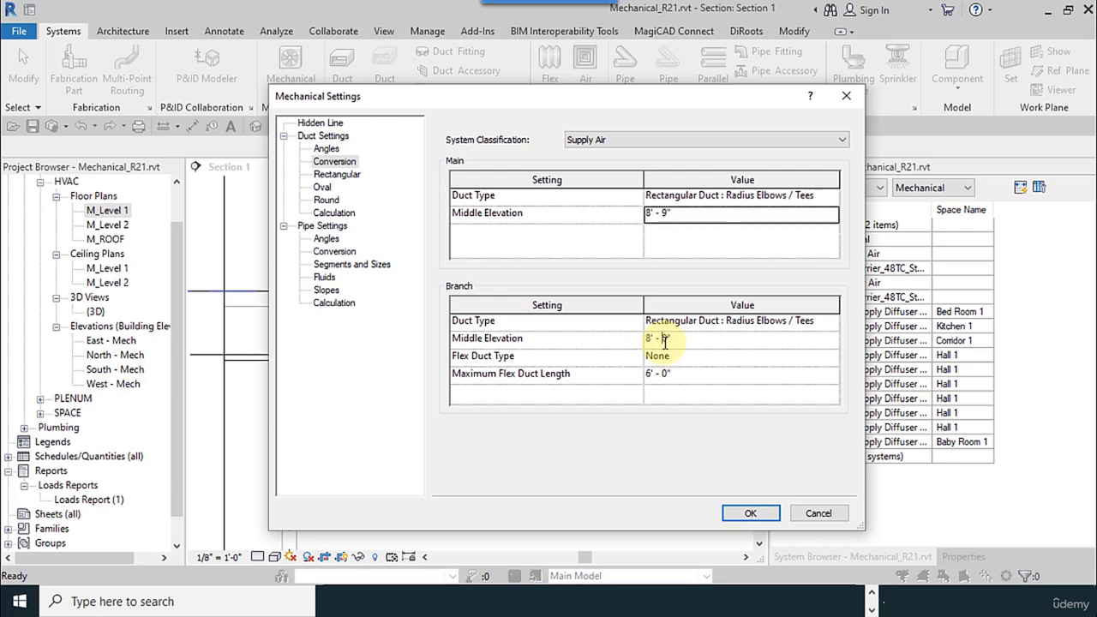
text(9)
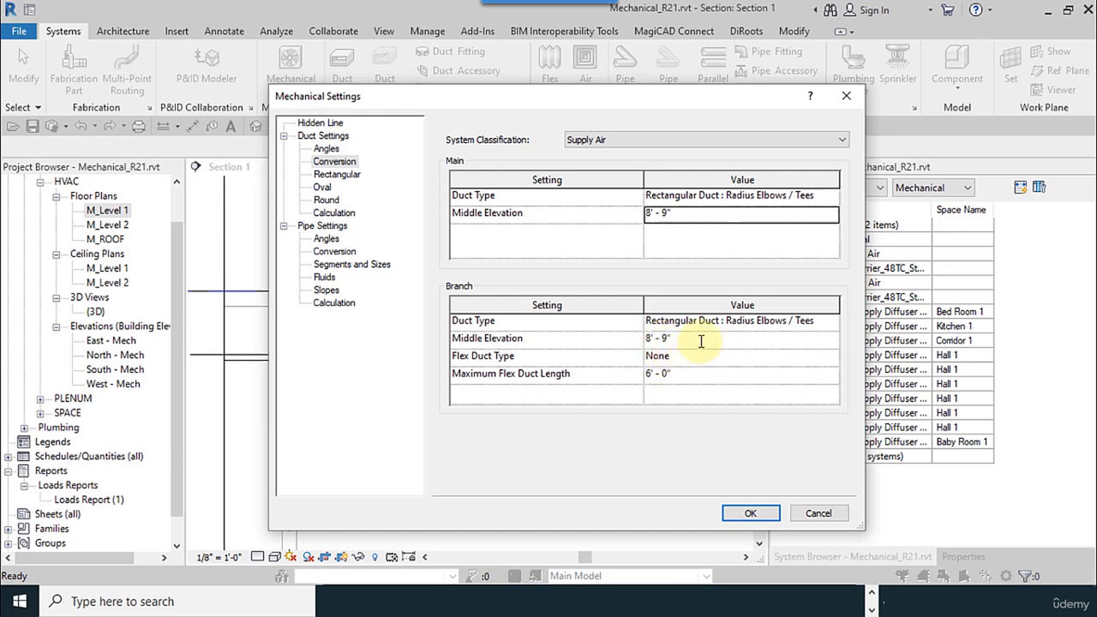
Set the Supply Air branch flex duct type to Flex Duct Round : Flex - Round
click(708, 374)
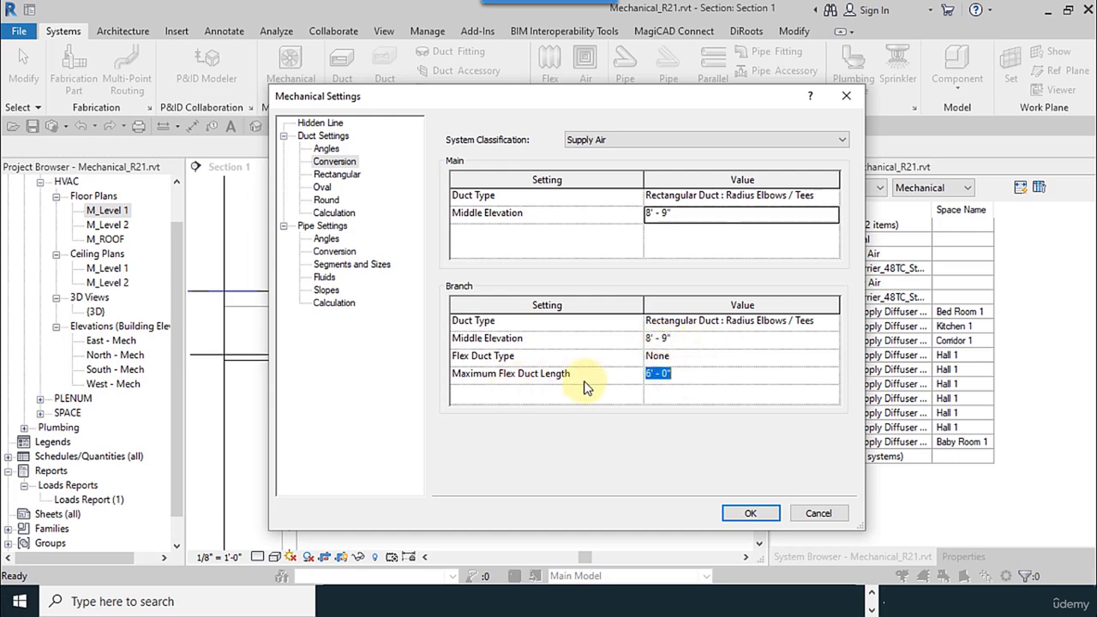
click(832, 358)
click(674, 374)
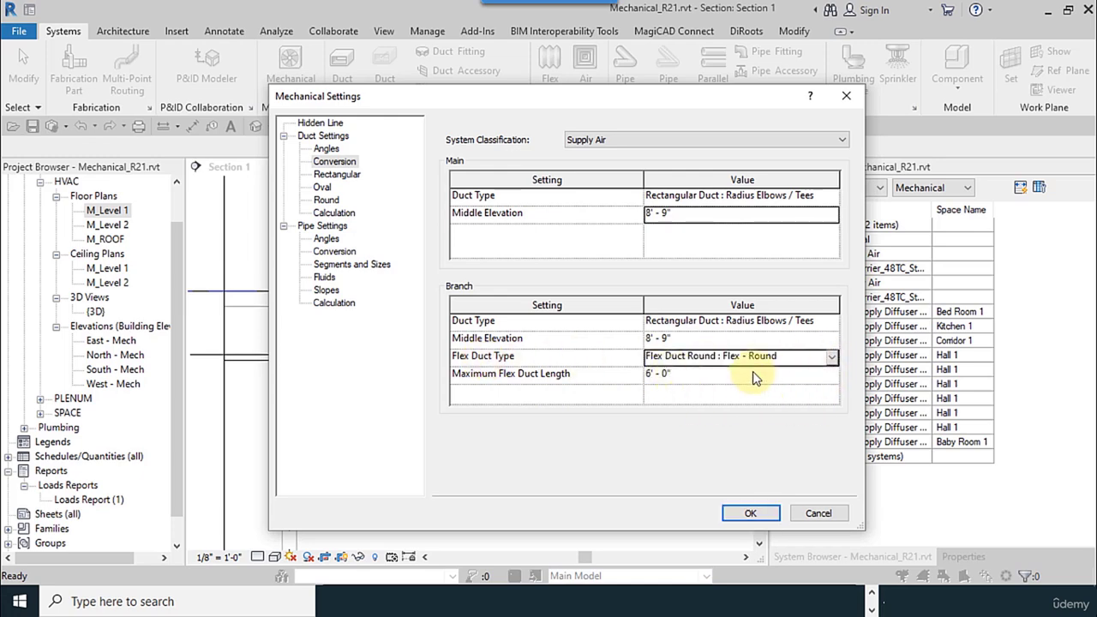
Set the Supply Air main and branch duct types to Rectangular Duct : Mitered Elbows / Taps and save the mechanical settings
click(832, 196)
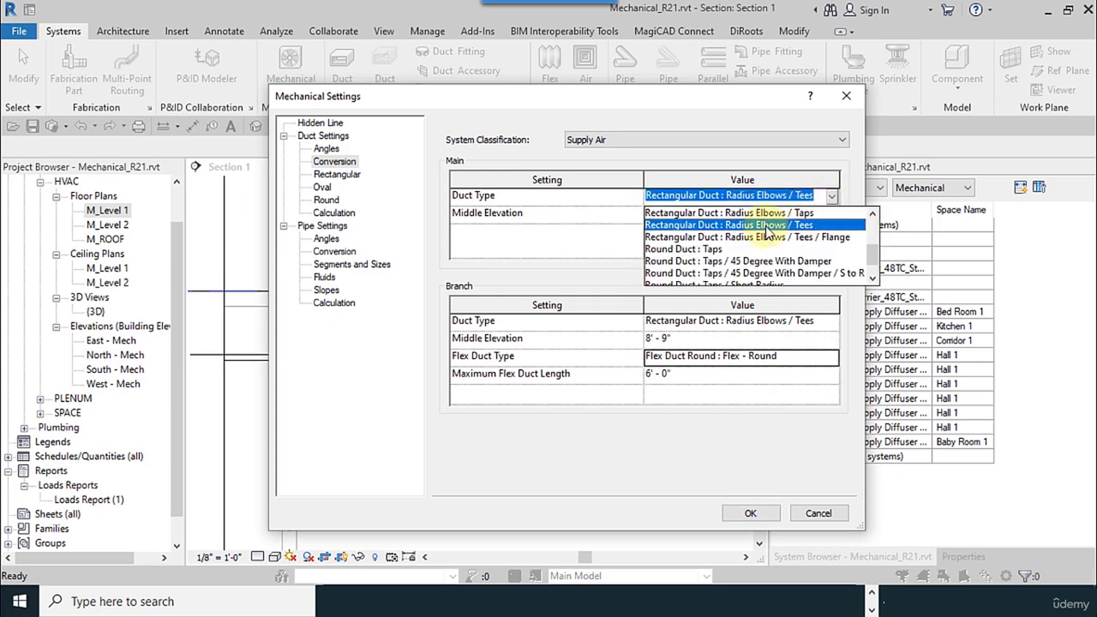
scroll(767, 233, up, 1)
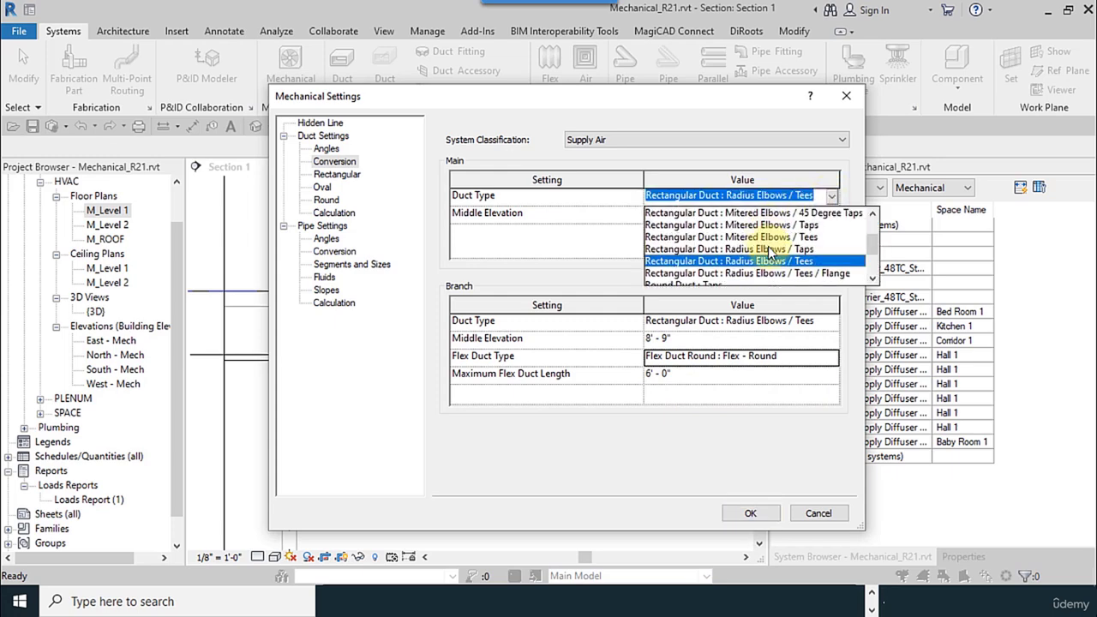
click(808, 226)
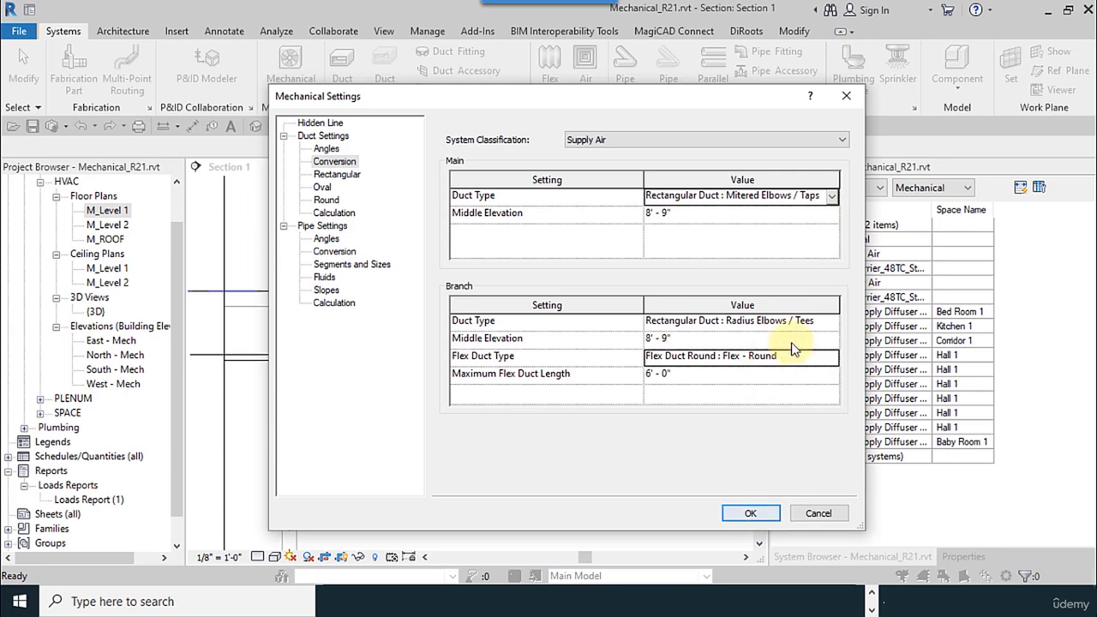
click(831, 323)
scroll(796, 376, up, 2)
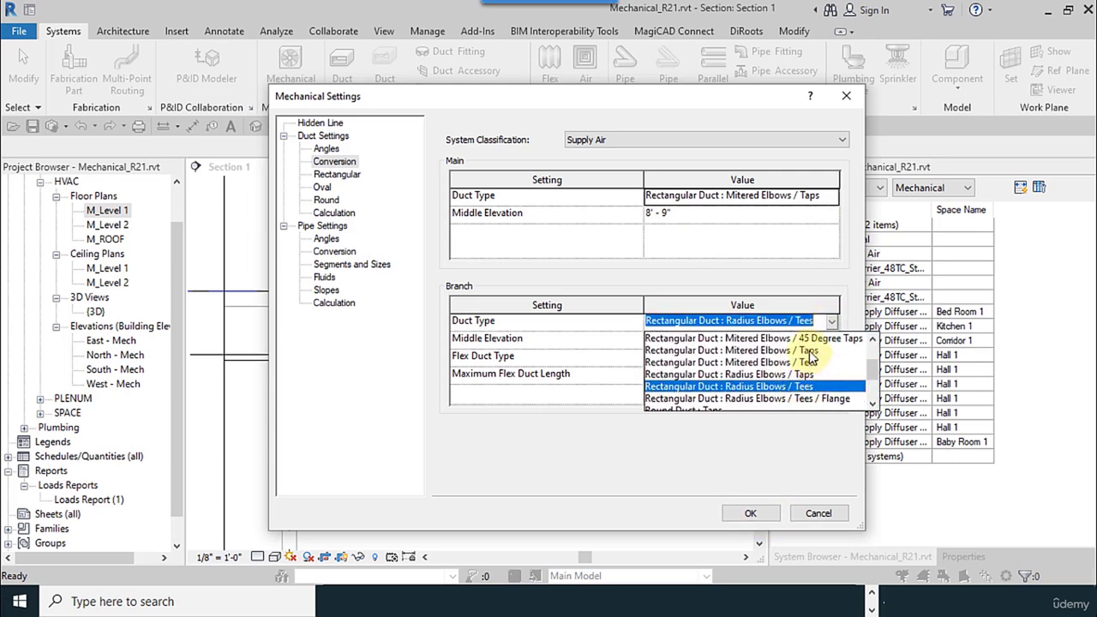
click(809, 351)
click(774, 513)
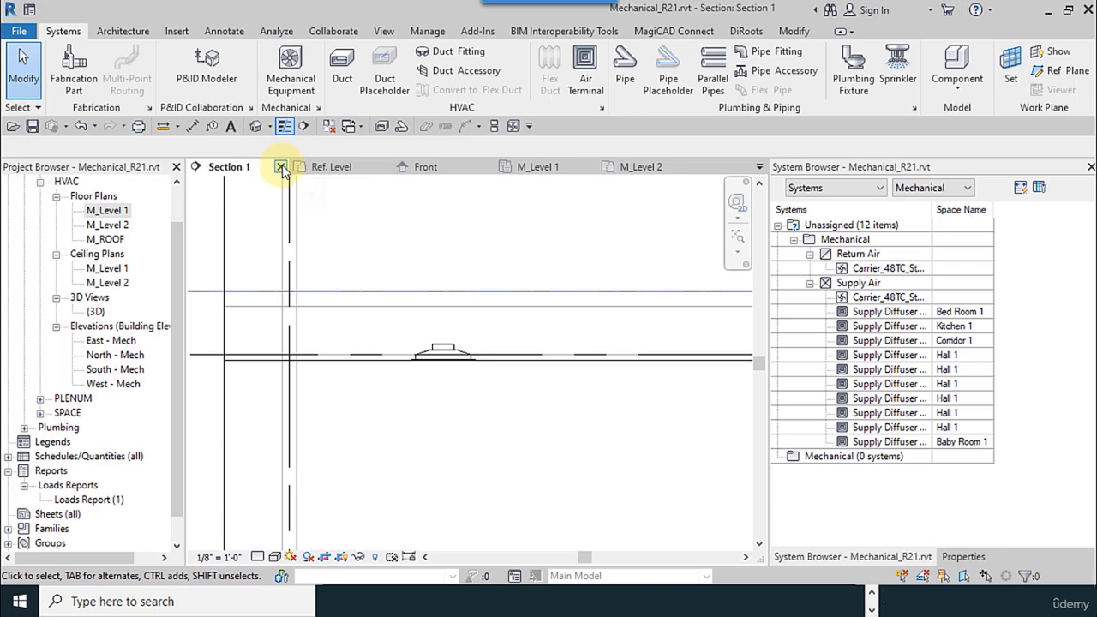
Close the Section 1 view and list the duct families in the Project Browser, widened to show the full type names
click(281, 168)
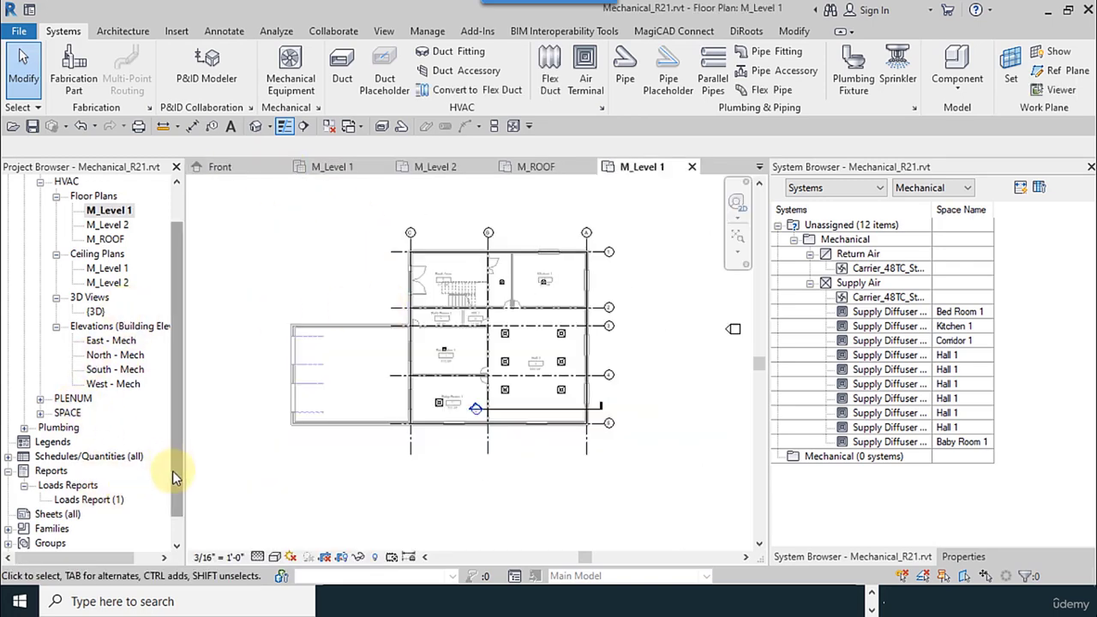
scroll(173, 470, down, 1)
click(9, 500)
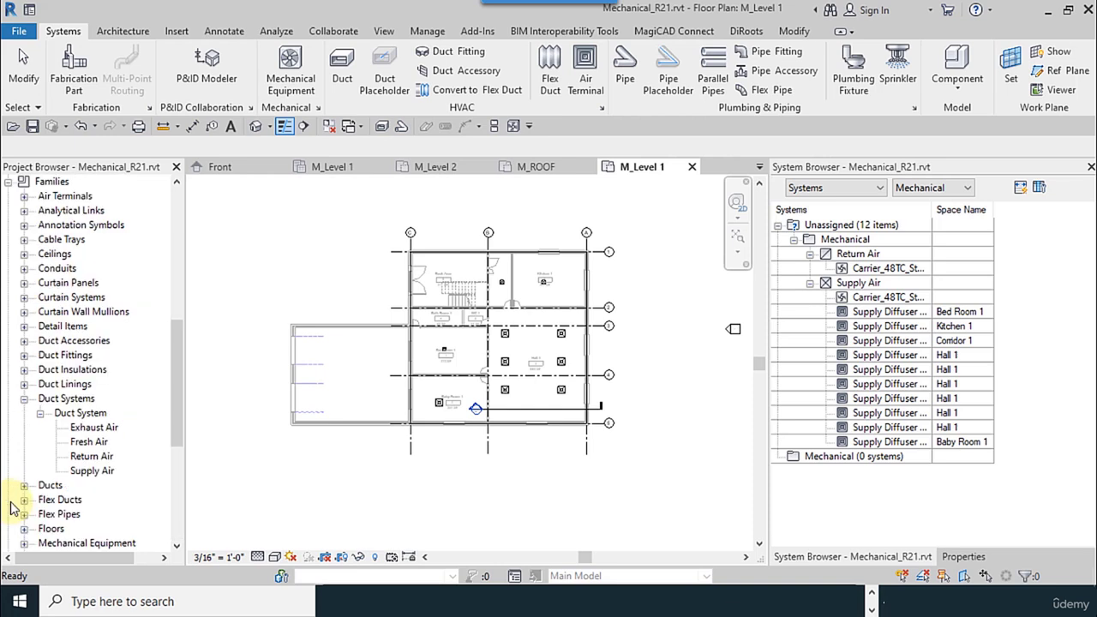
click(24, 485)
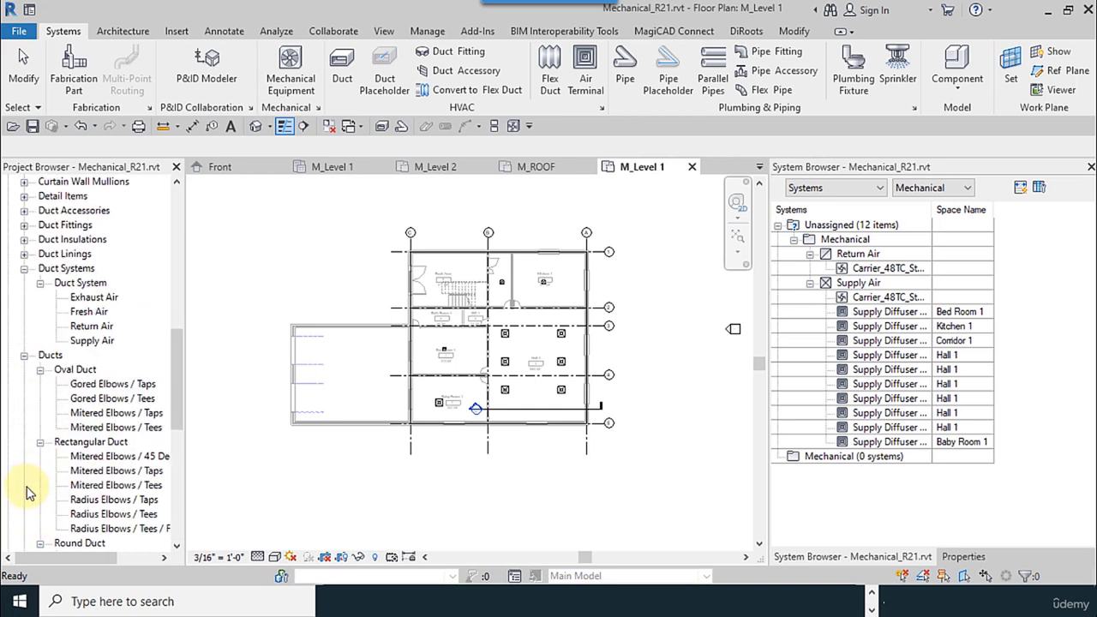
drag(184, 464, 256, 466)
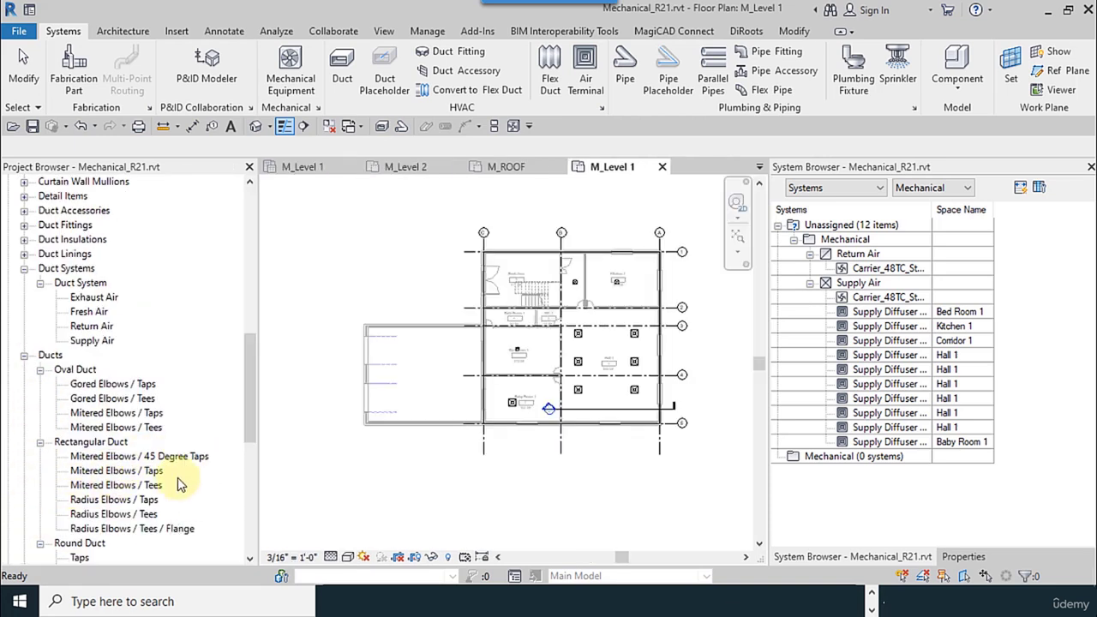
Set the junction in the routing preferences of the rectangular duct type Mitered Elbows / Taps to Rectangular Tap - Beveled: Standard
click(124, 471)
right_click(124, 477)
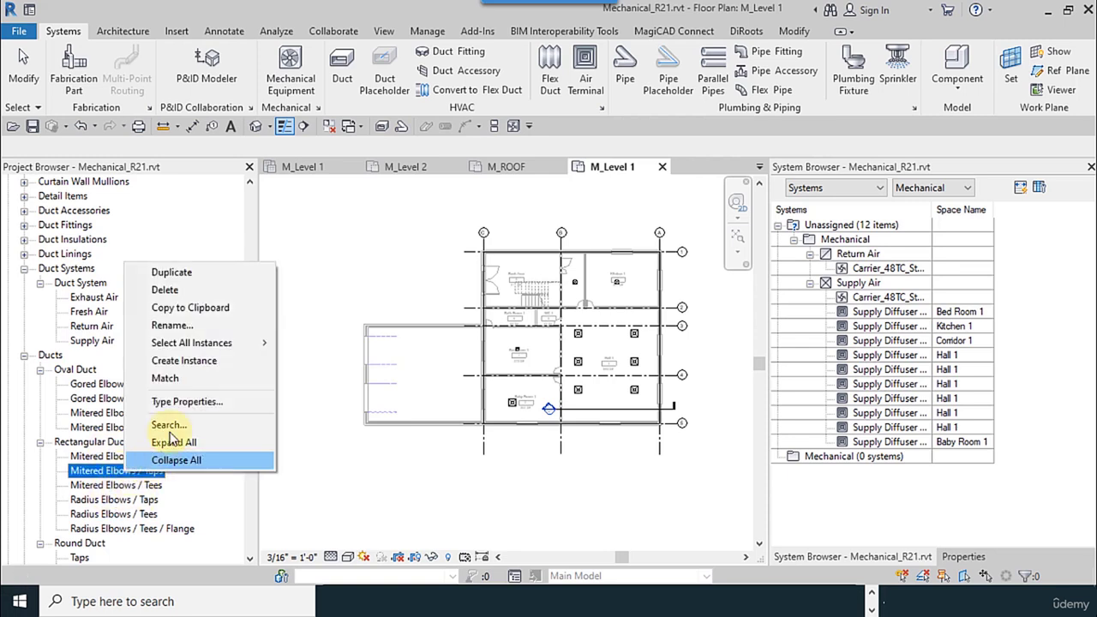
click(221, 409)
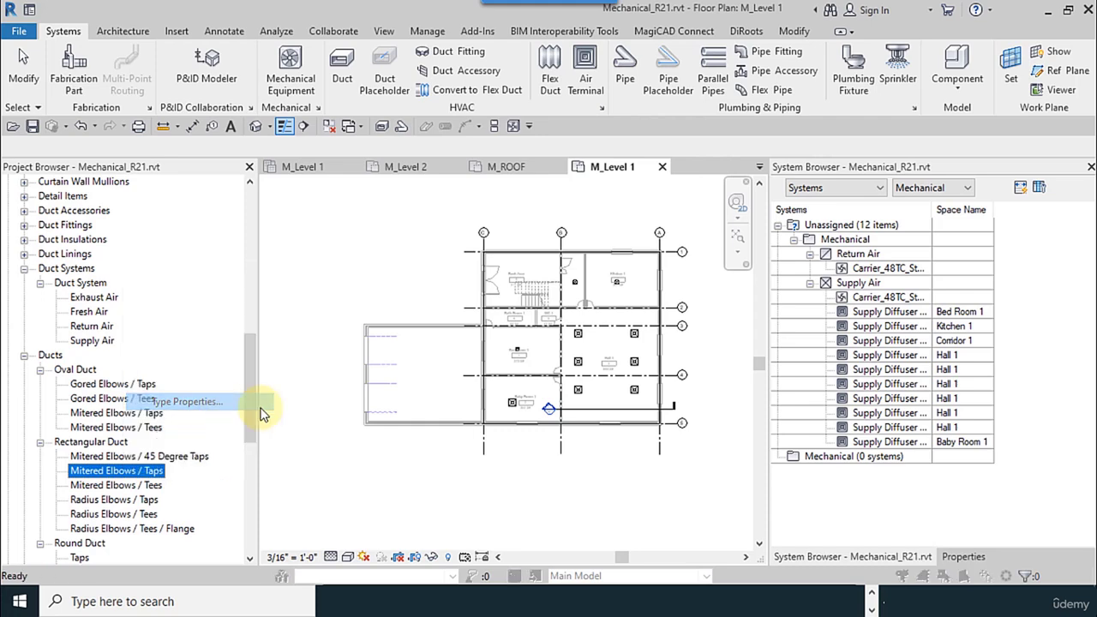
click(388, 238)
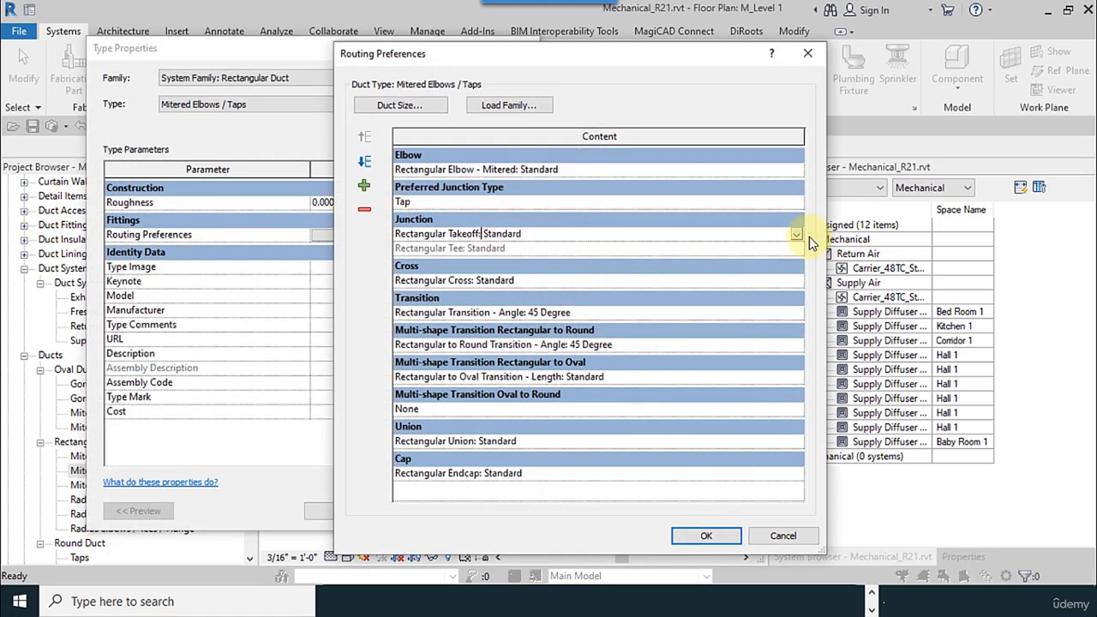
click(798, 235)
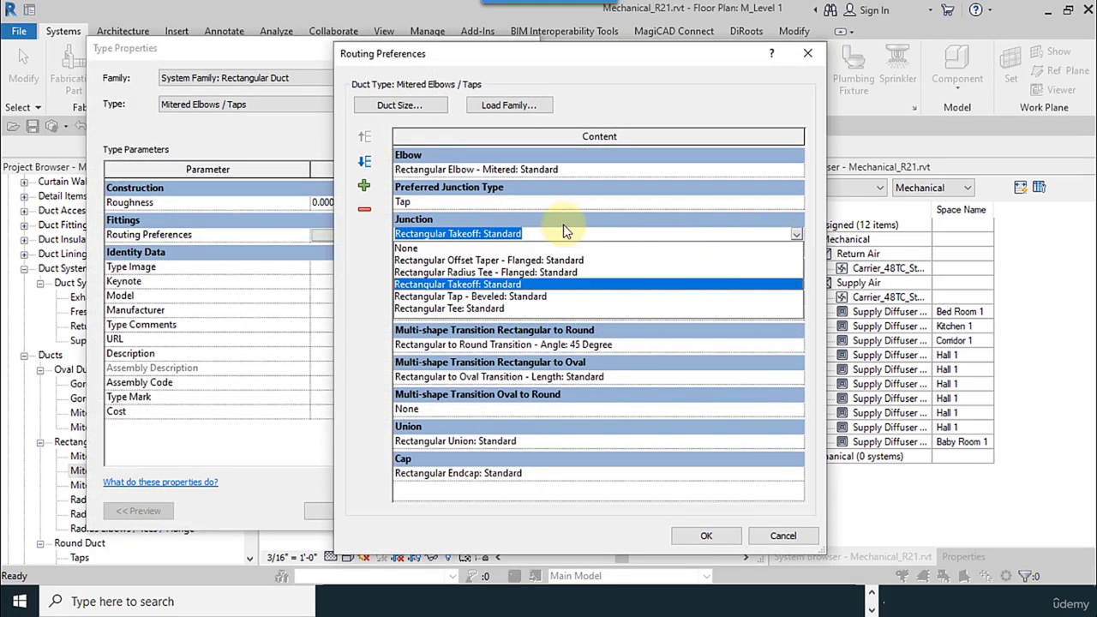
click(486, 298)
click(706, 535)
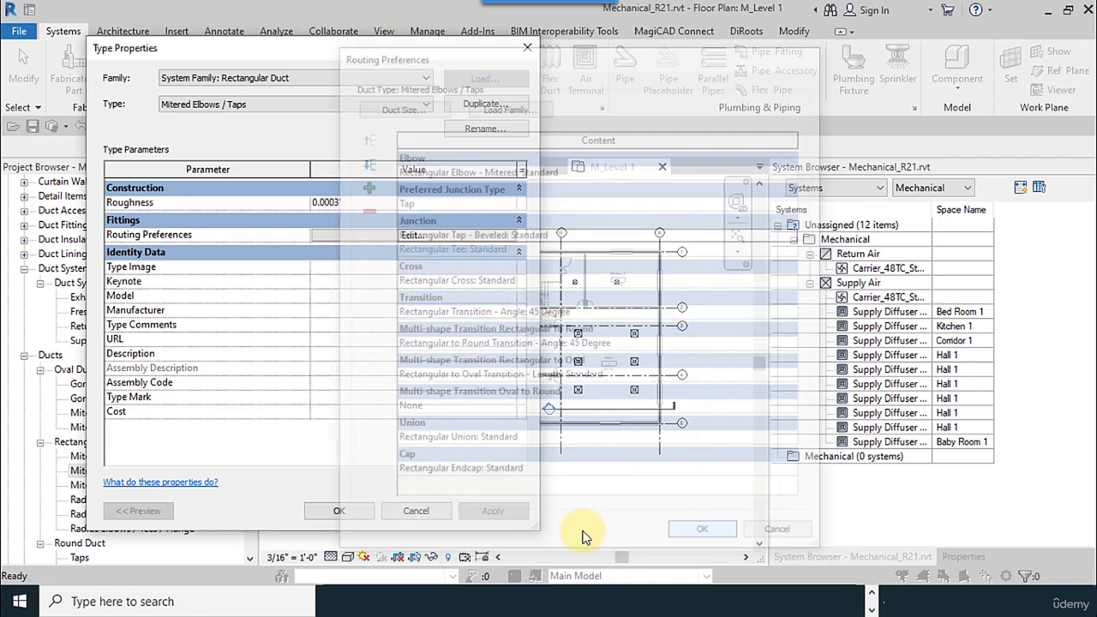
click(395, 513)
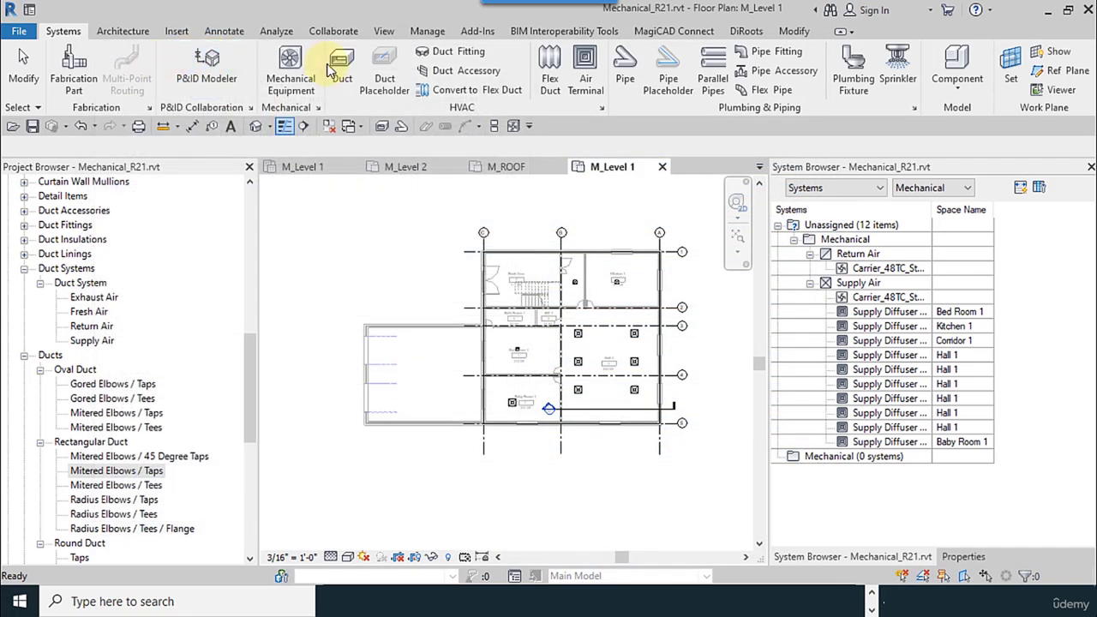
Examine the rectangular duct types offered by the Duct command, and leave the command without drawing a duct
middle_drag(434, 259, 313, 321)
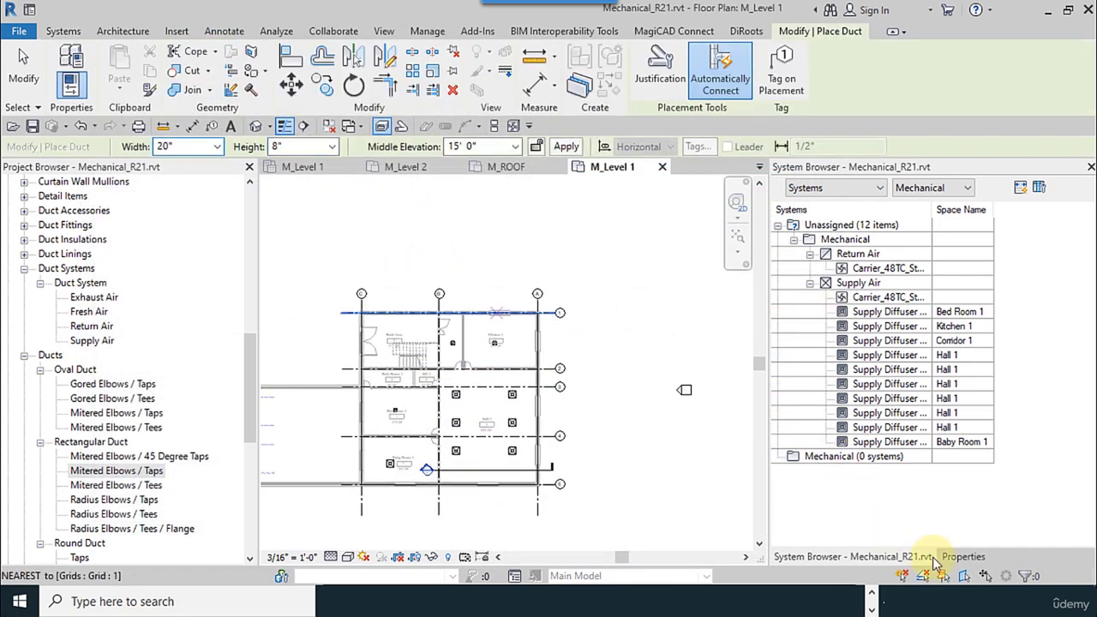
click(963, 558)
click(898, 207)
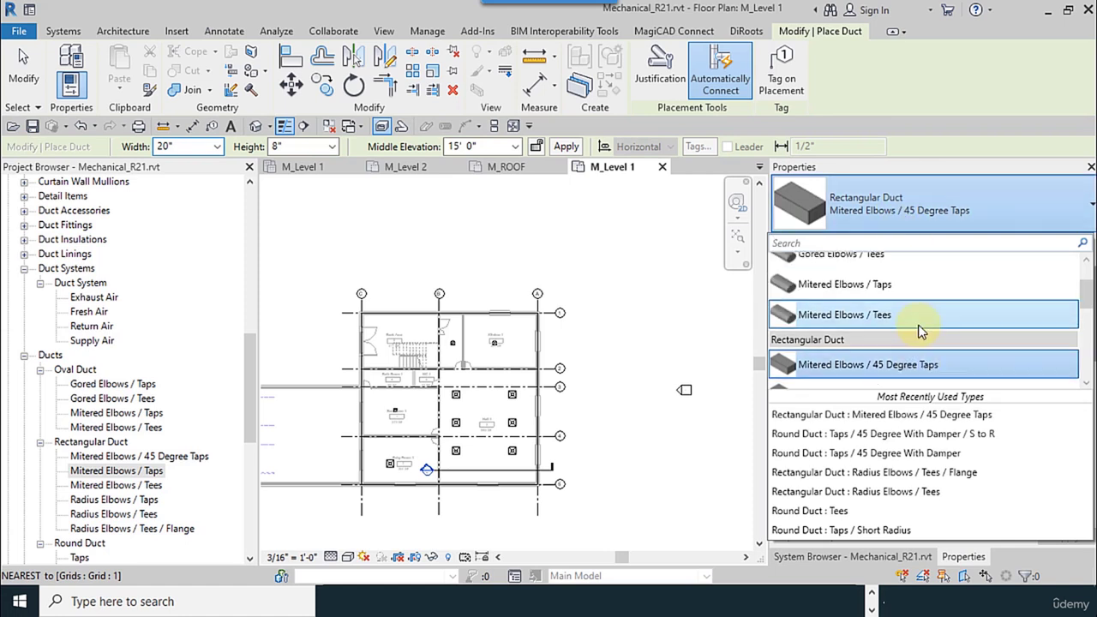
scroll(906, 326, up, 2)
scroll(937, 277, down, 5)
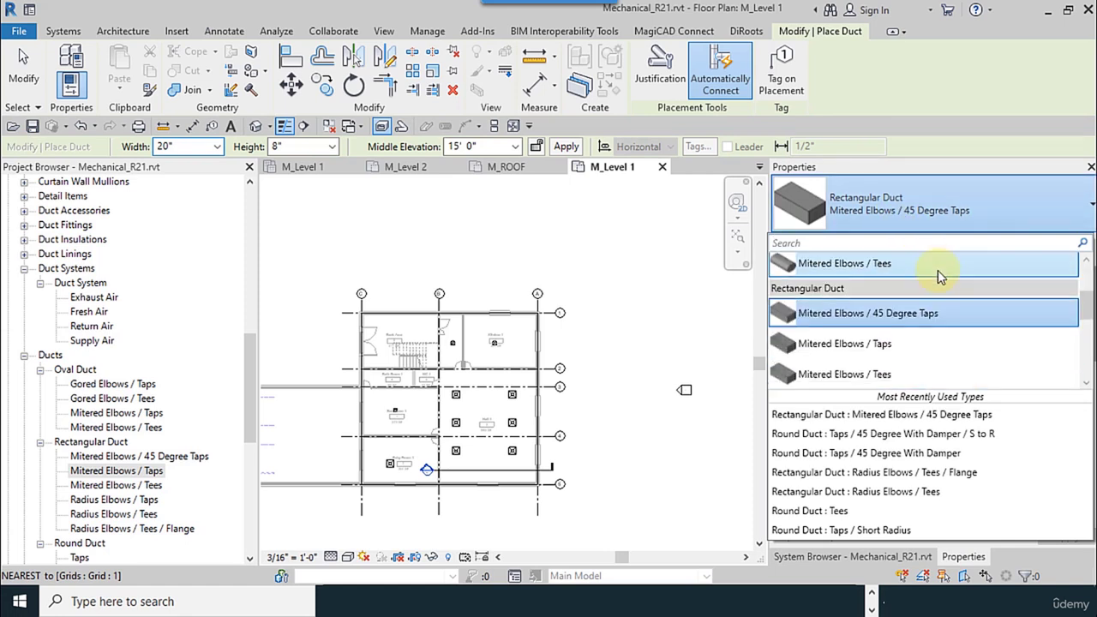
click(23, 69)
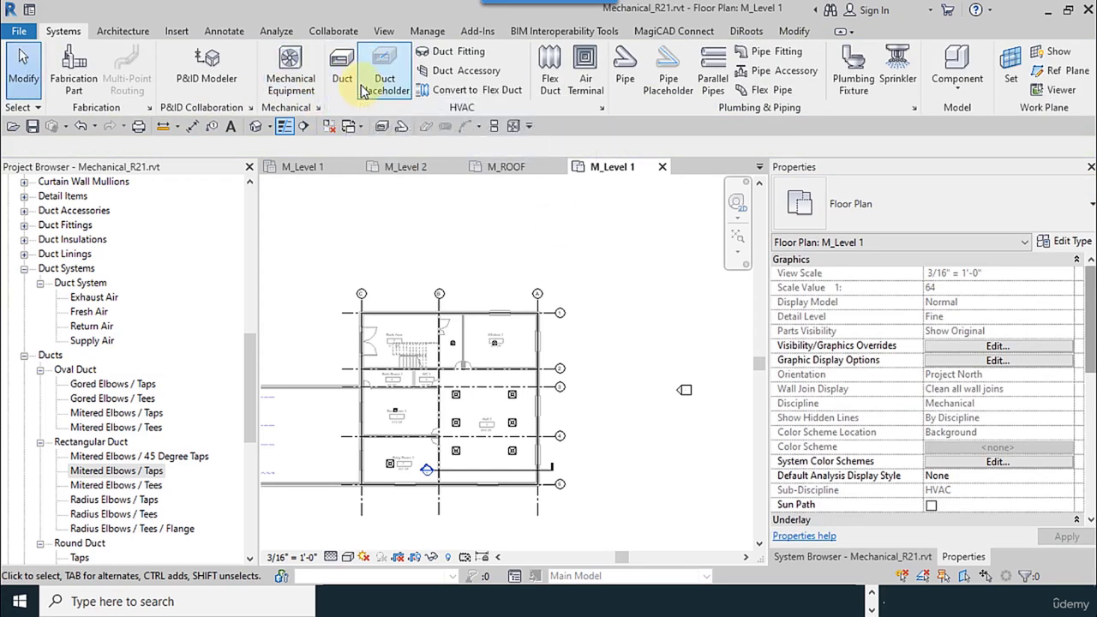
Set the Supply Air main and branch duct types to Rectangular Duct : Mitered Elbows / 45 Degree Taps and save the mechanical settings
click(317, 108)
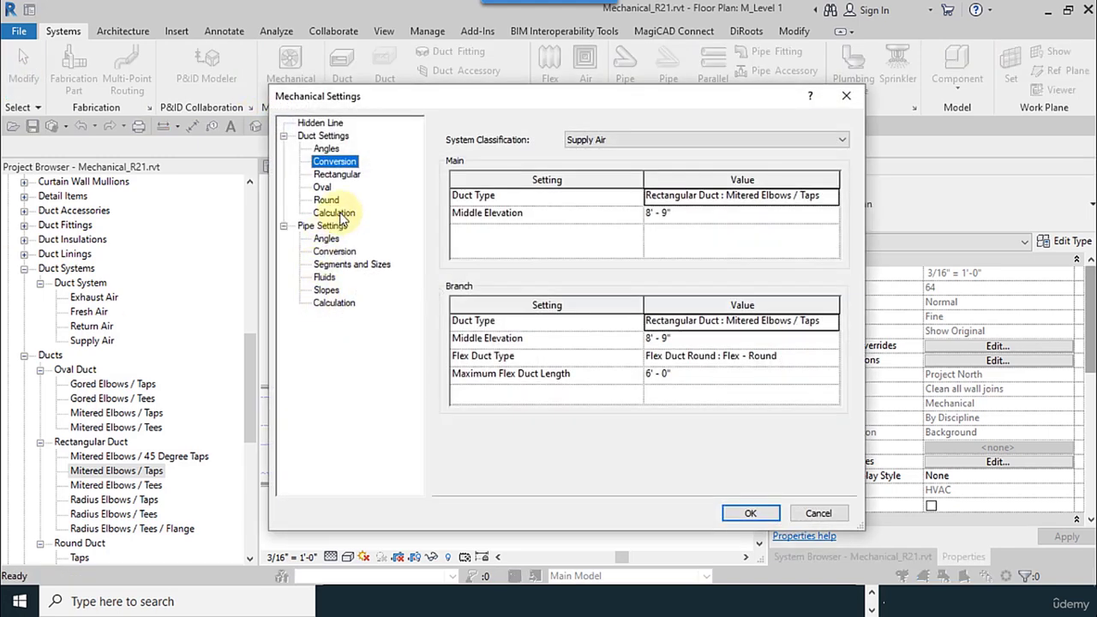
click(337, 174)
click(336, 162)
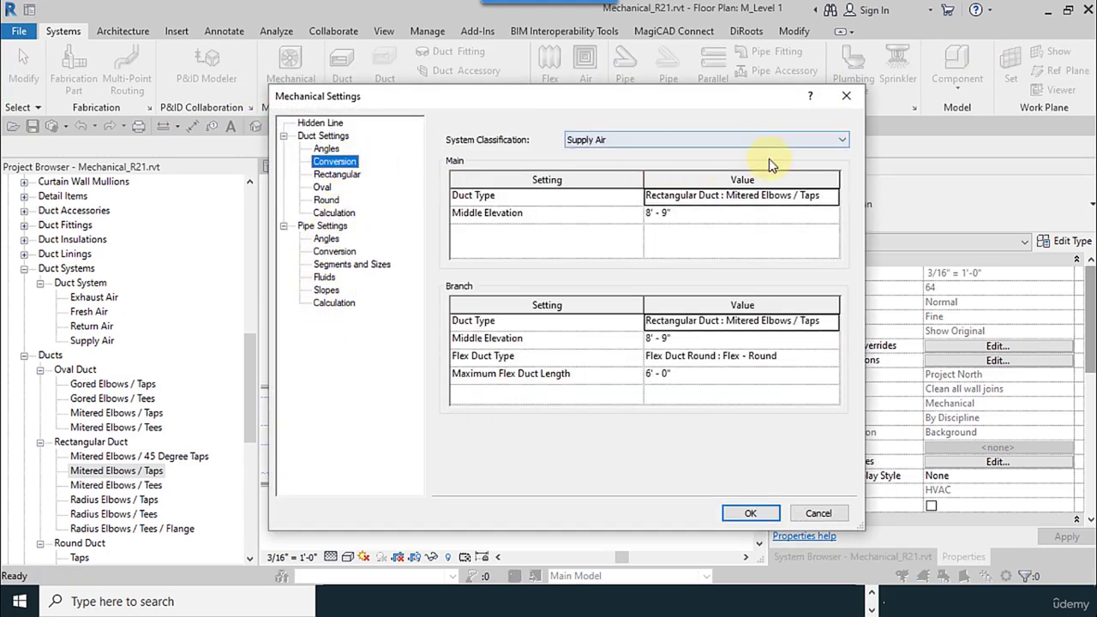
click(821, 197)
click(831, 197)
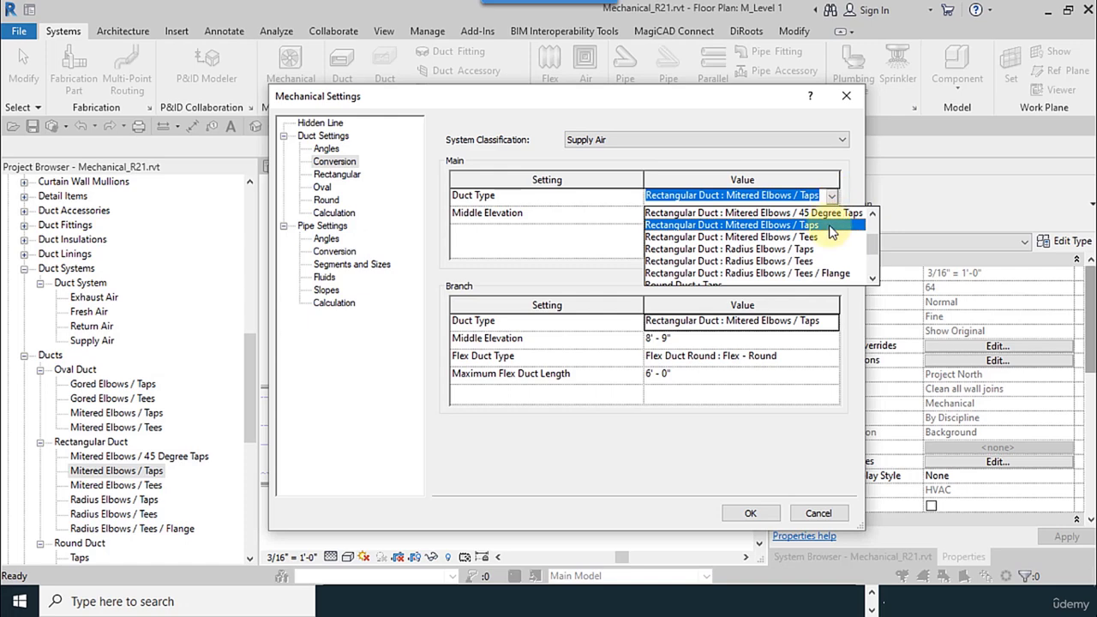
click(814, 212)
click(828, 320)
click(831, 321)
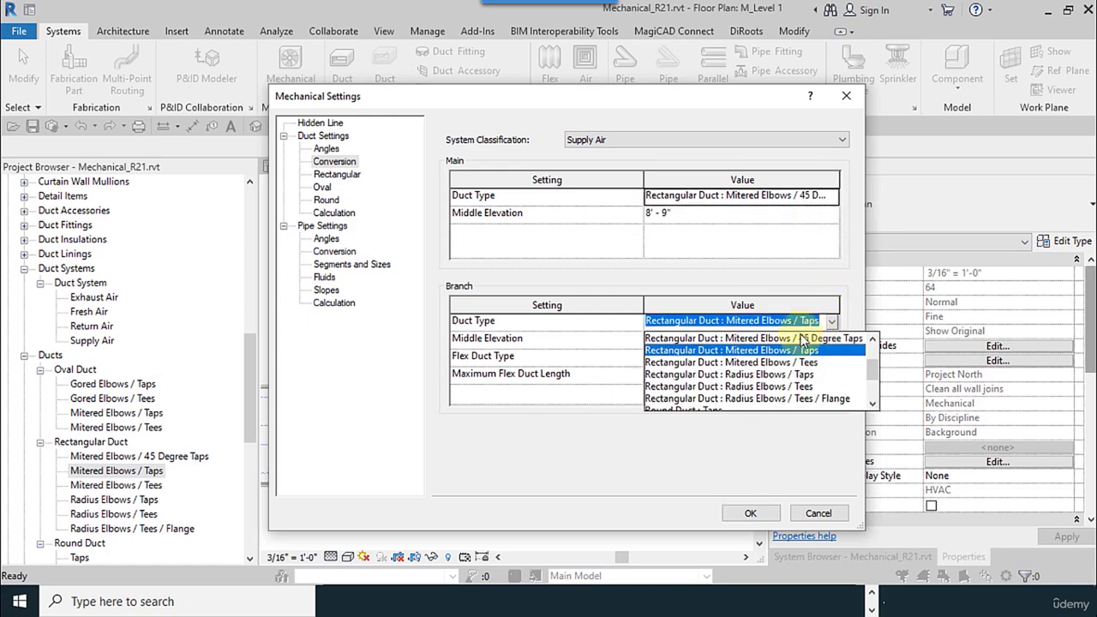
click(793, 338)
click(753, 511)
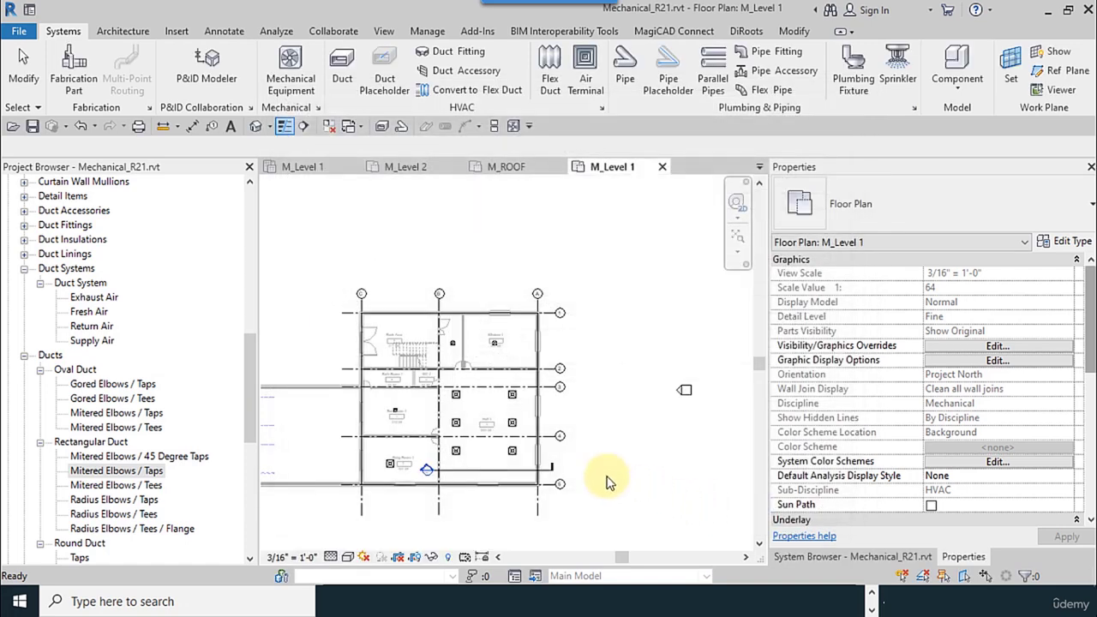
Open the default 3D view, close all other views except M_Level 1, and tile the two views next to each other
middle_drag(615, 411, 645, 382)
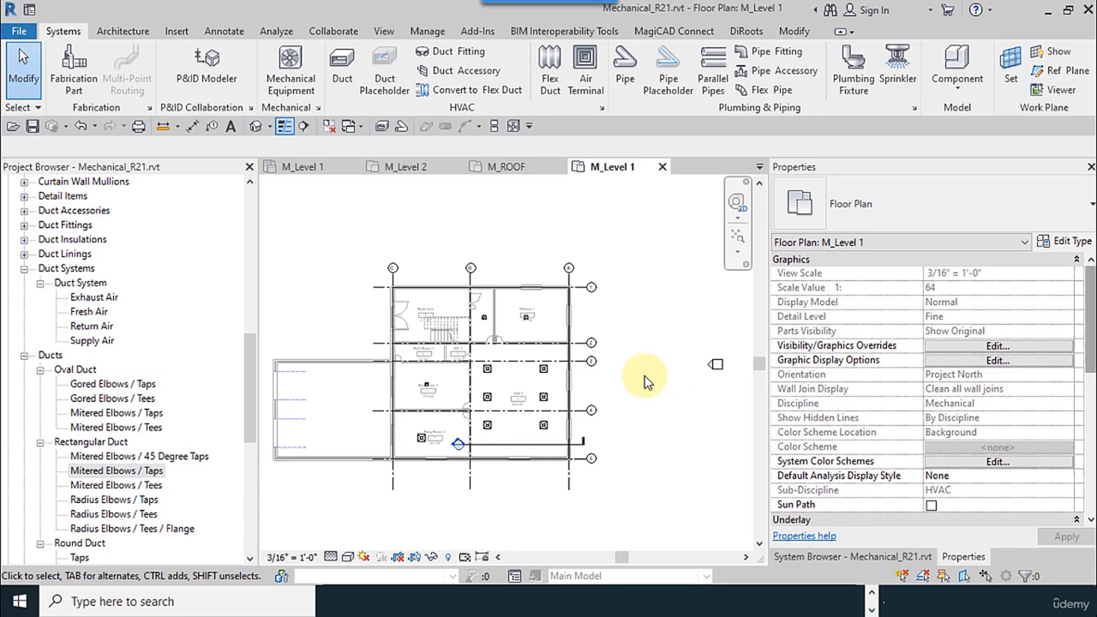
scroll(489, 430, up, 2)
scroll(592, 439, down, 1)
middle_drag(590, 441, 523, 423)
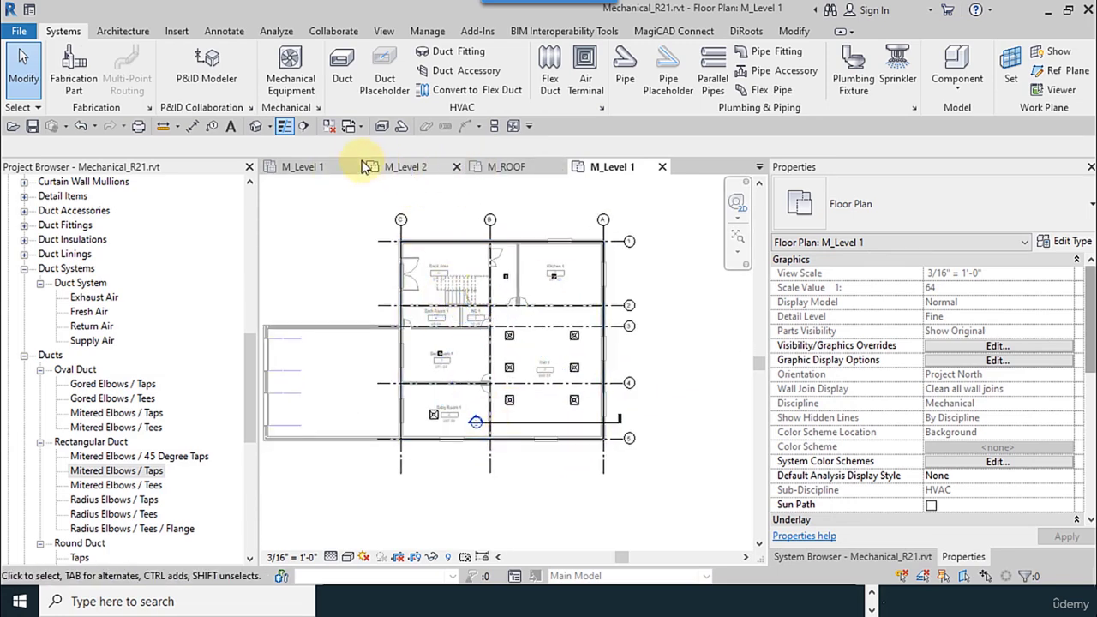
click(255, 126)
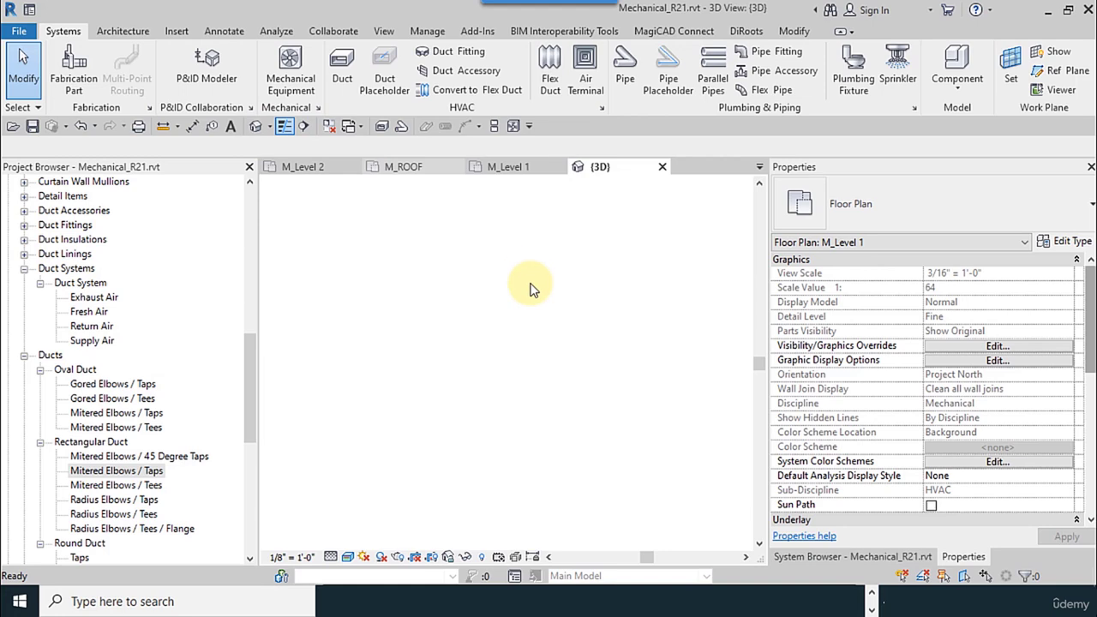
click(456, 169)
click(353, 172)
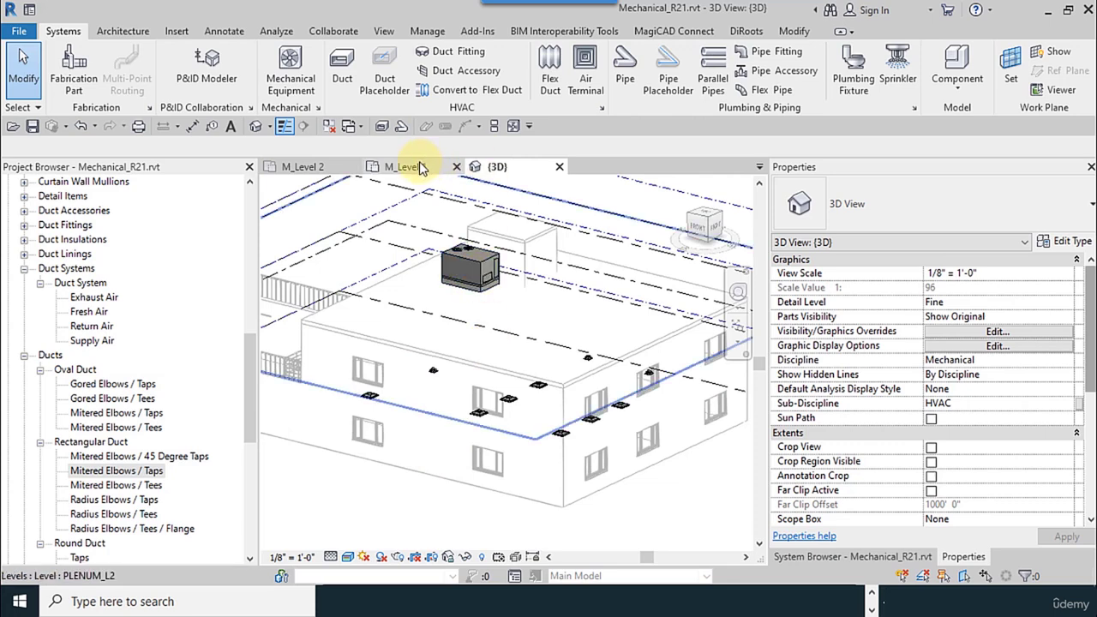
click(353, 166)
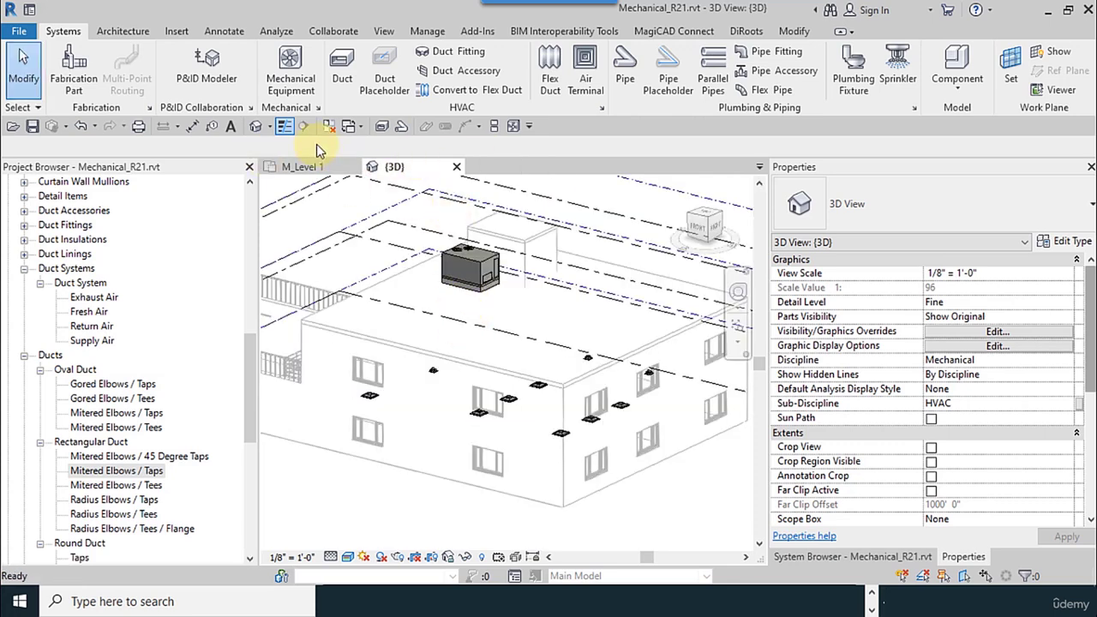
click(494, 126)
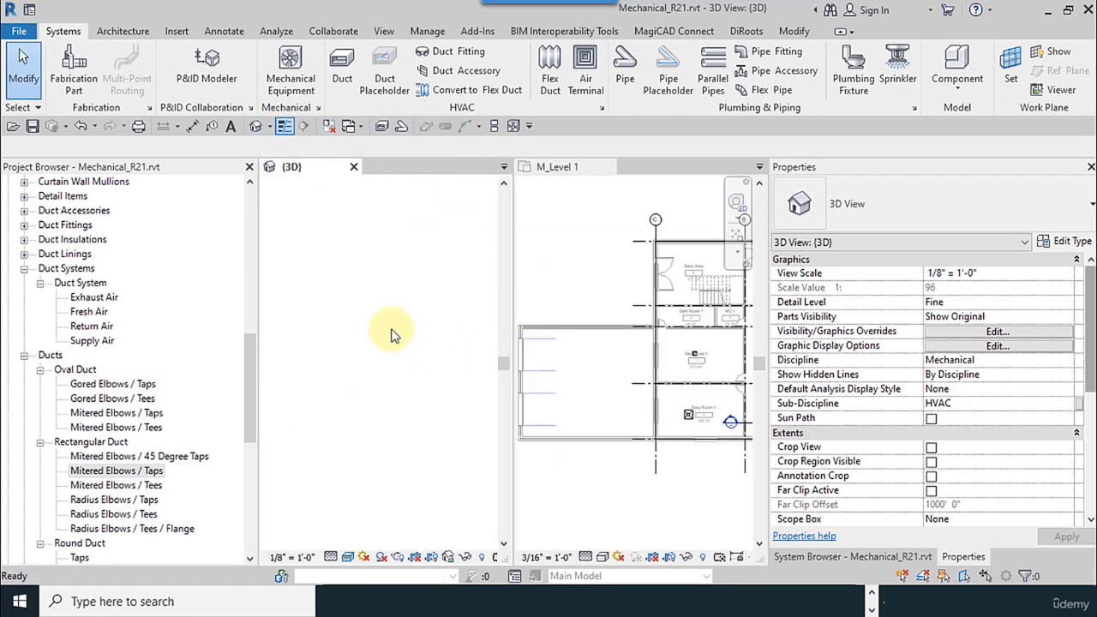
scroll(343, 353, down, 4)
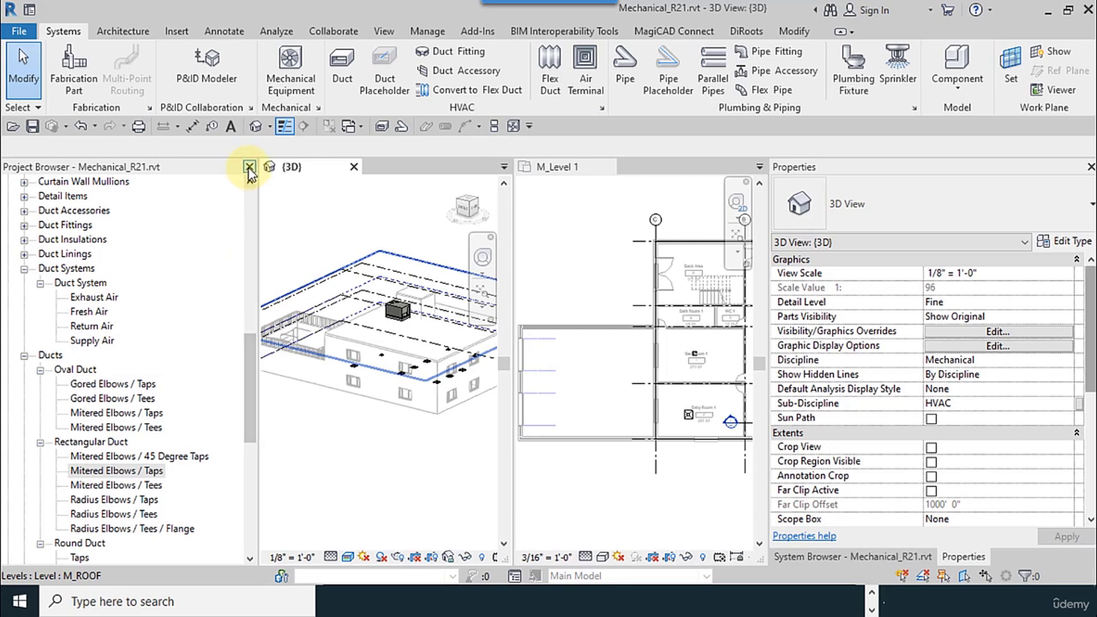
Show the System Browser instead of the properties, and close the Project Browser to give the model views more room
drag(256, 208, 89, 209)
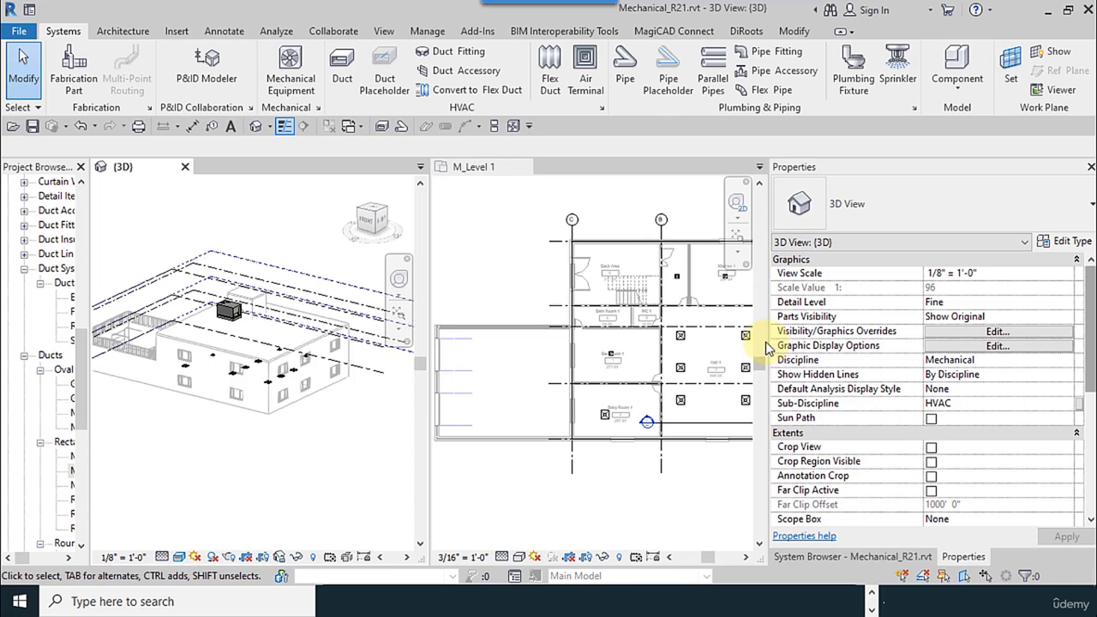
drag(765, 341, 798, 341)
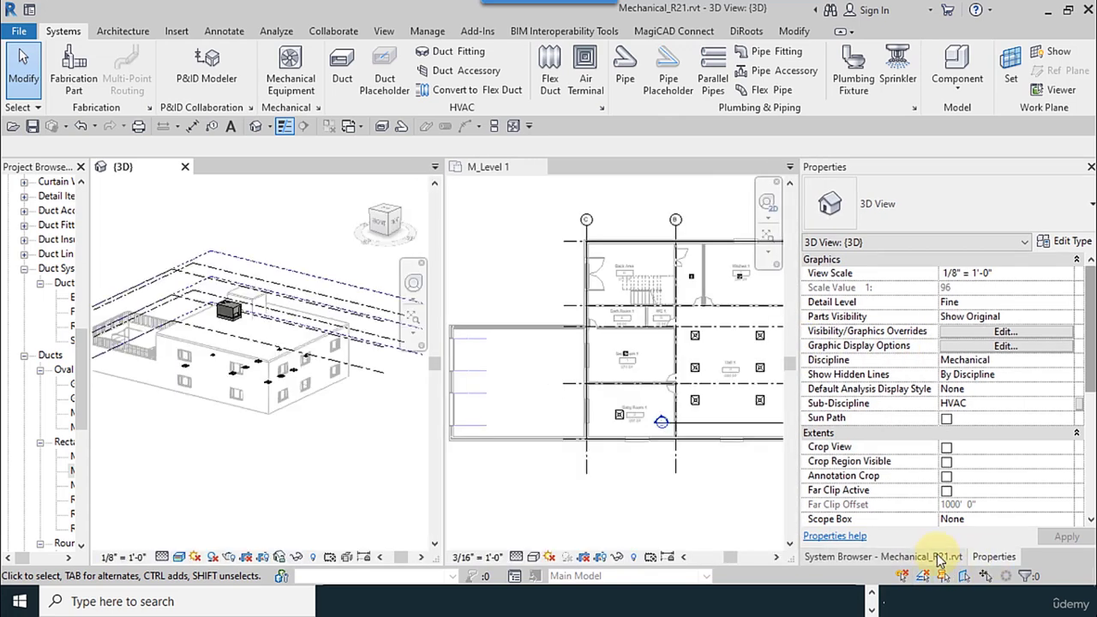
click(934, 556)
scroll(485, 397, down, 3)
scroll(152, 318, up, 3)
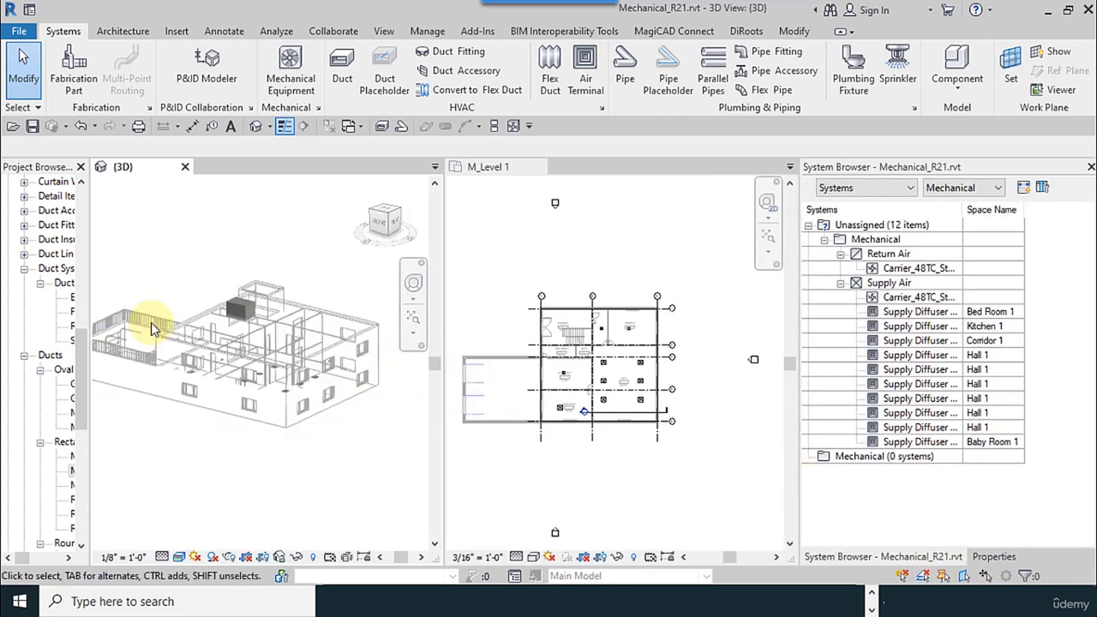
scroll(166, 375, down, 2)
click(81, 167)
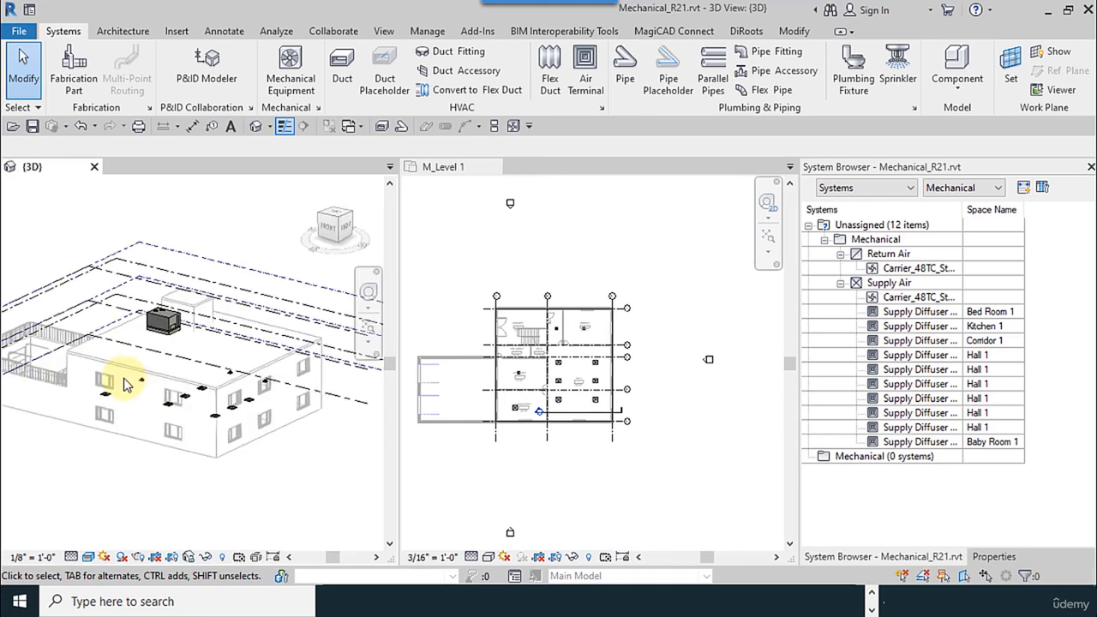
Create a Supply Air duct system named SA_L1 from the Hall 1 corner diffuser near grids A and 5, opening it in the System Editor
middle_drag(114, 379, 159, 409)
scroll(176, 424, up, 1)
scroll(249, 472, up, 2)
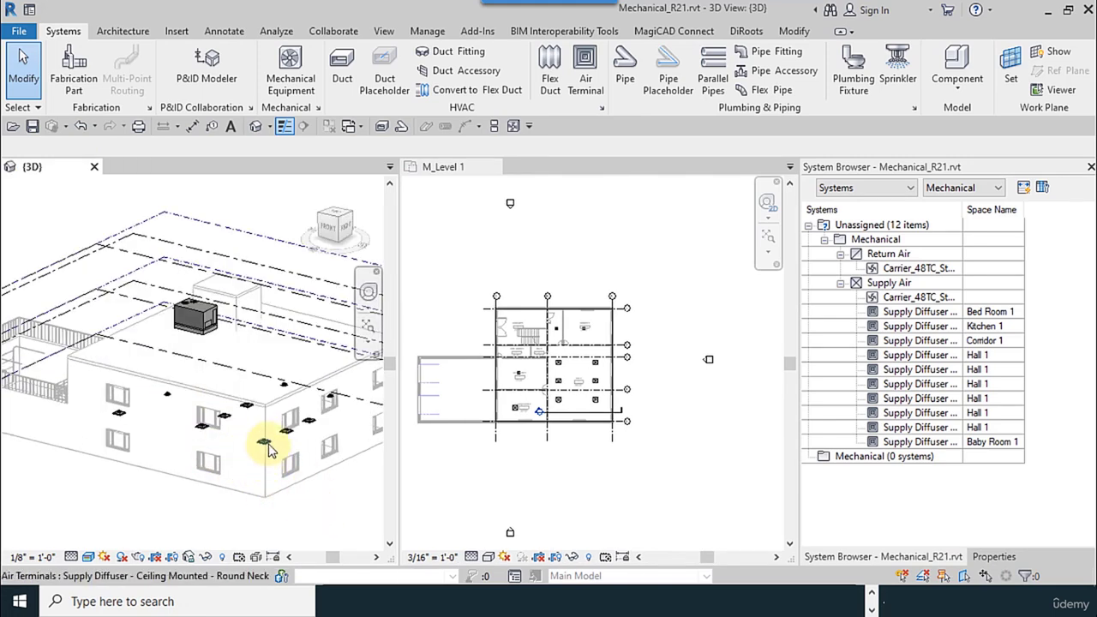
click(276, 462)
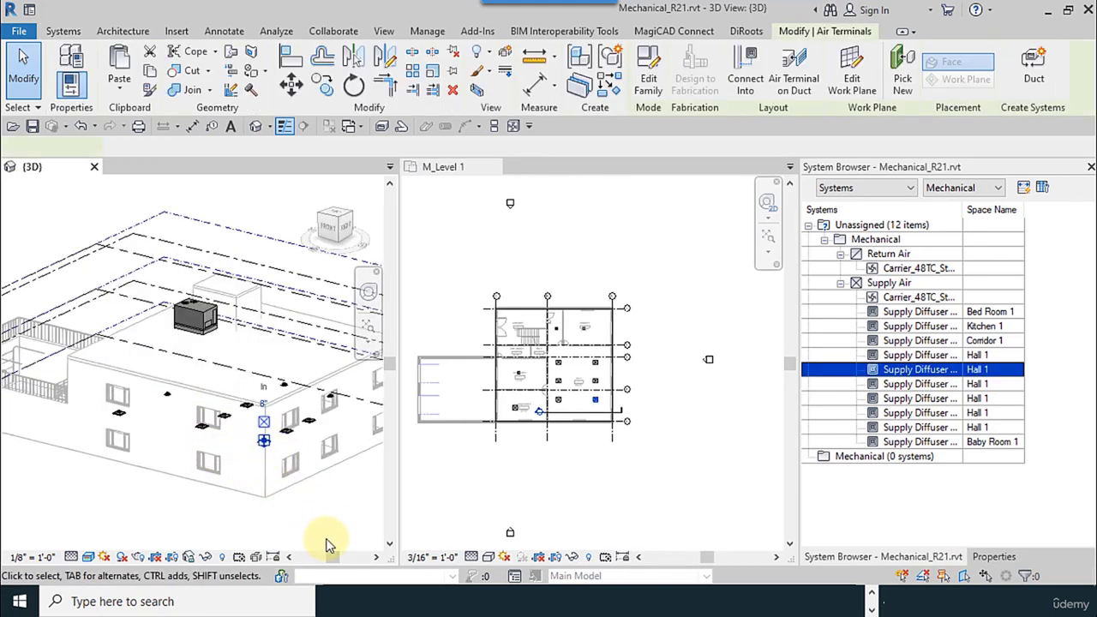
click(1034, 68)
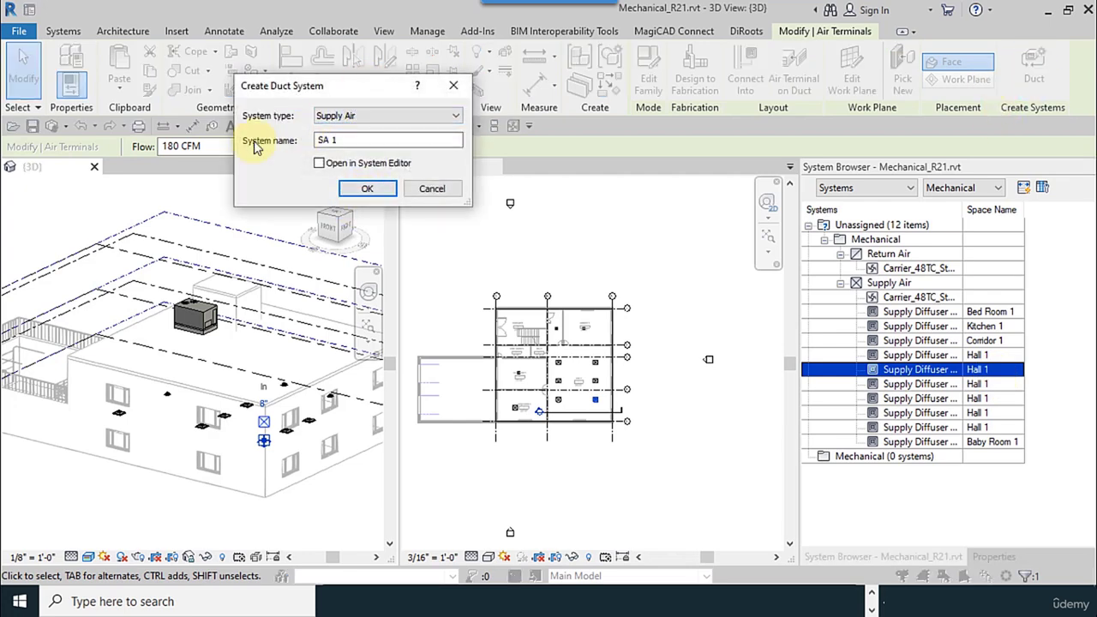
click(345, 141)
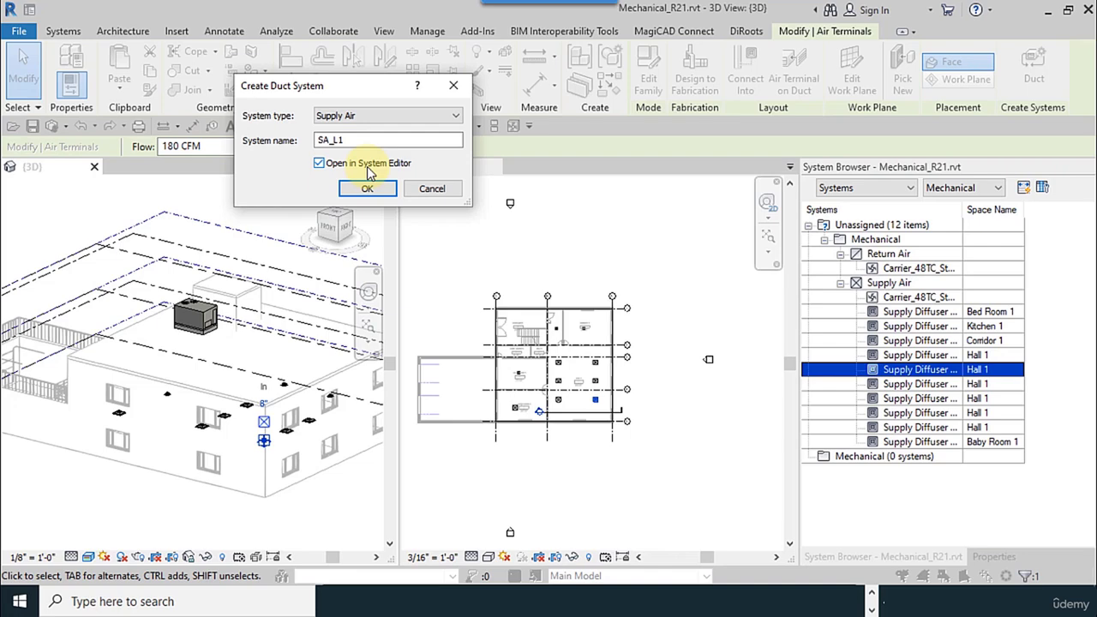
click(340, 115)
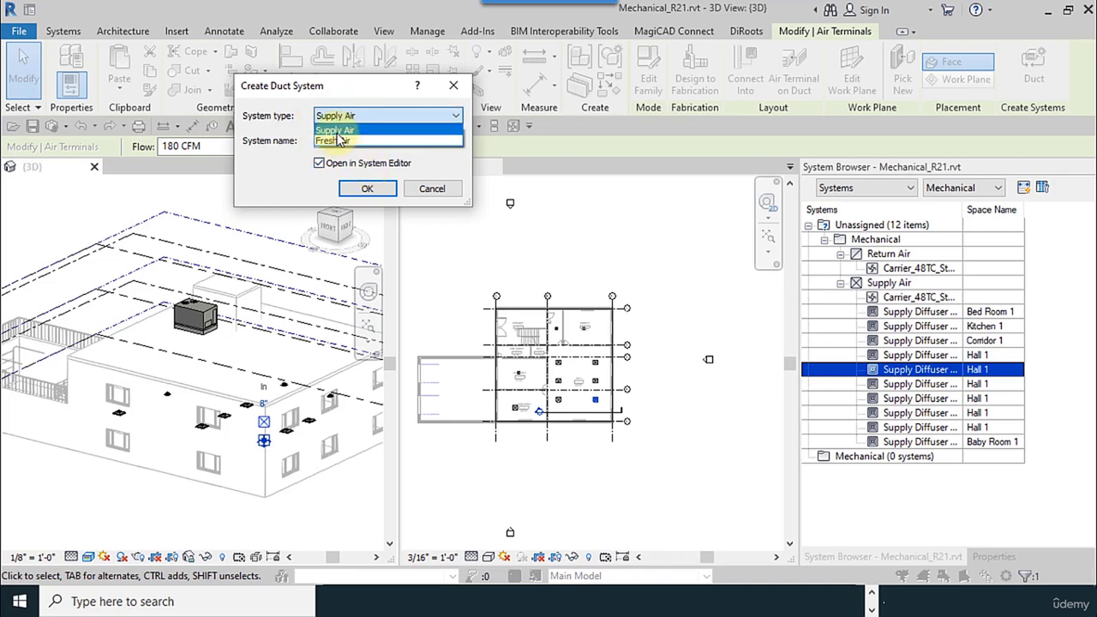
click(336, 130)
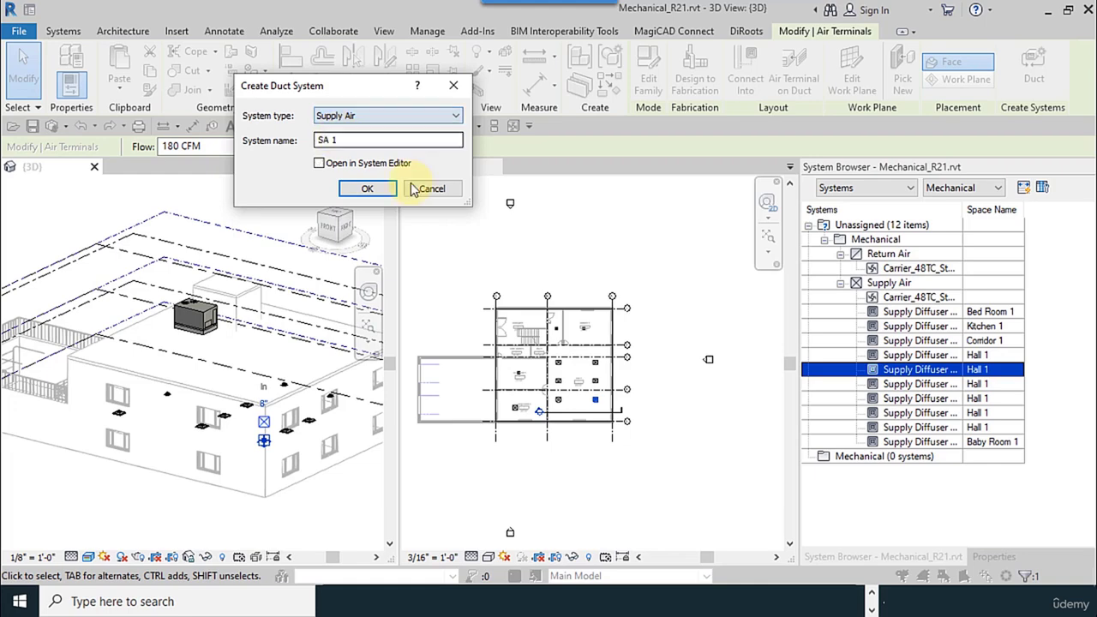
click(350, 168)
click(345, 142)
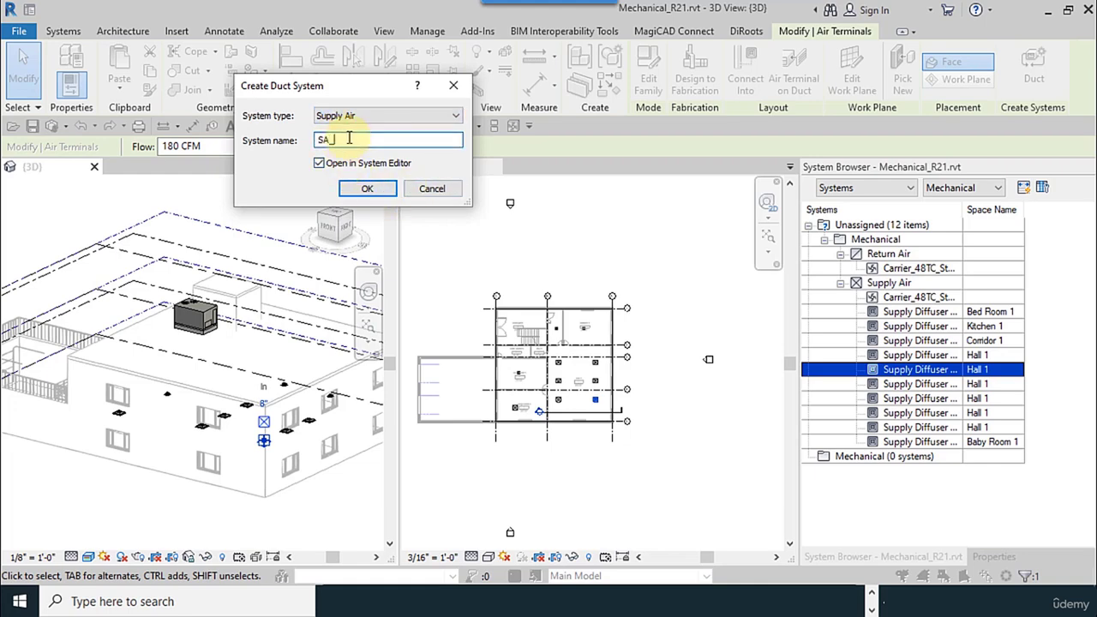
click(366, 189)
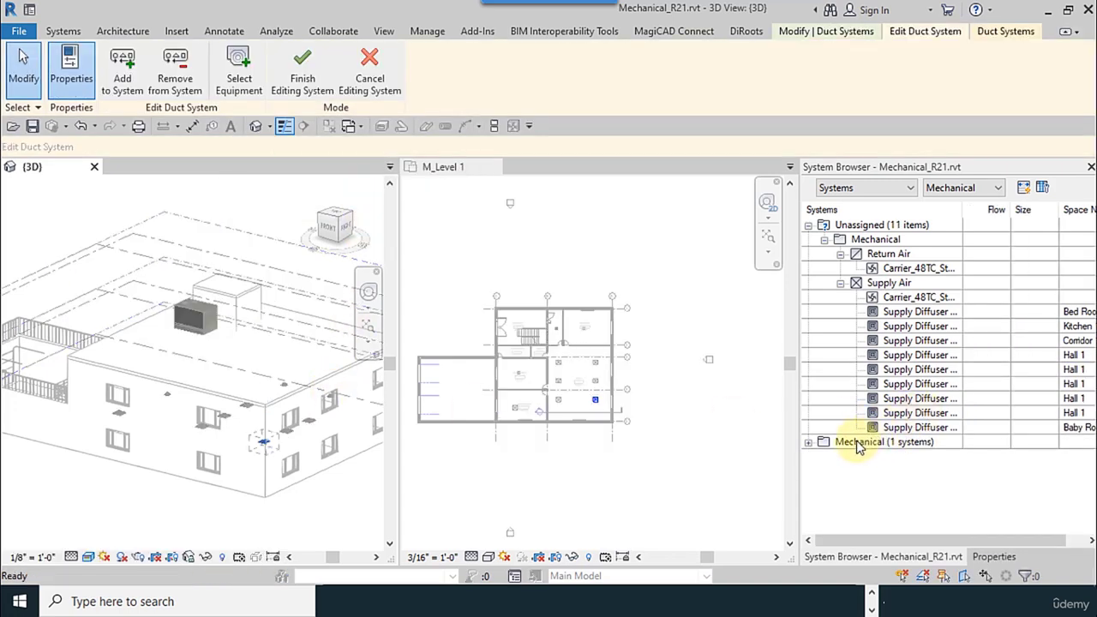
Expand the Mechanical systems in the System Browser down to the components of SA_L1
click(808, 442)
click(824, 457)
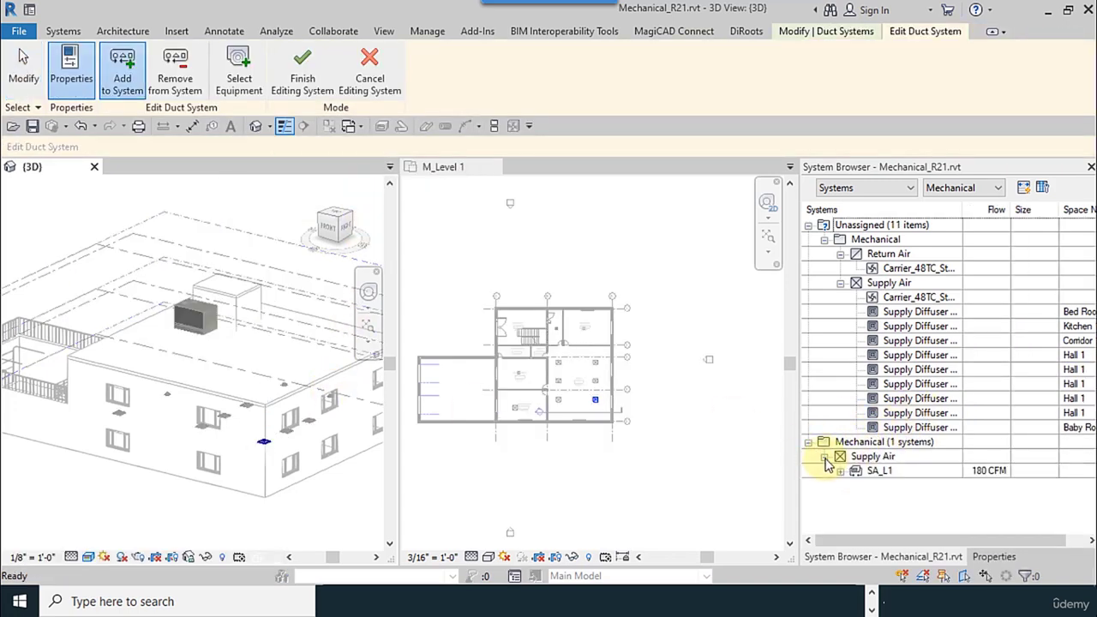
click(840, 470)
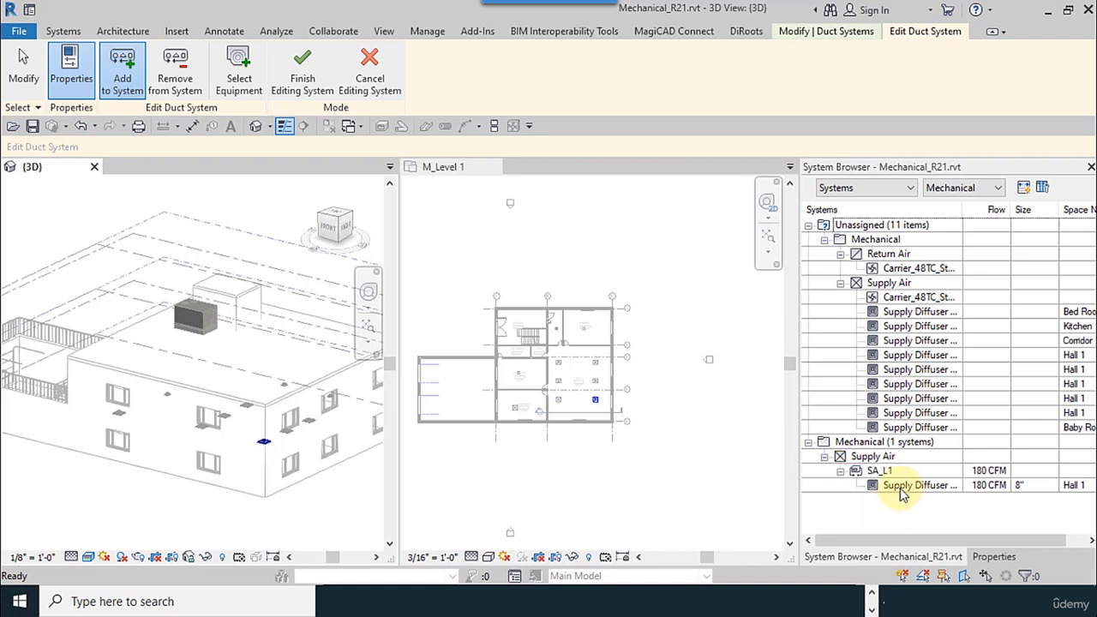
Add the remaining Level 1 supply diffusers in the hall, kitchen, corridor, bedroom and baby room to the SA_L1 system
scroll(568, 457, up, 5)
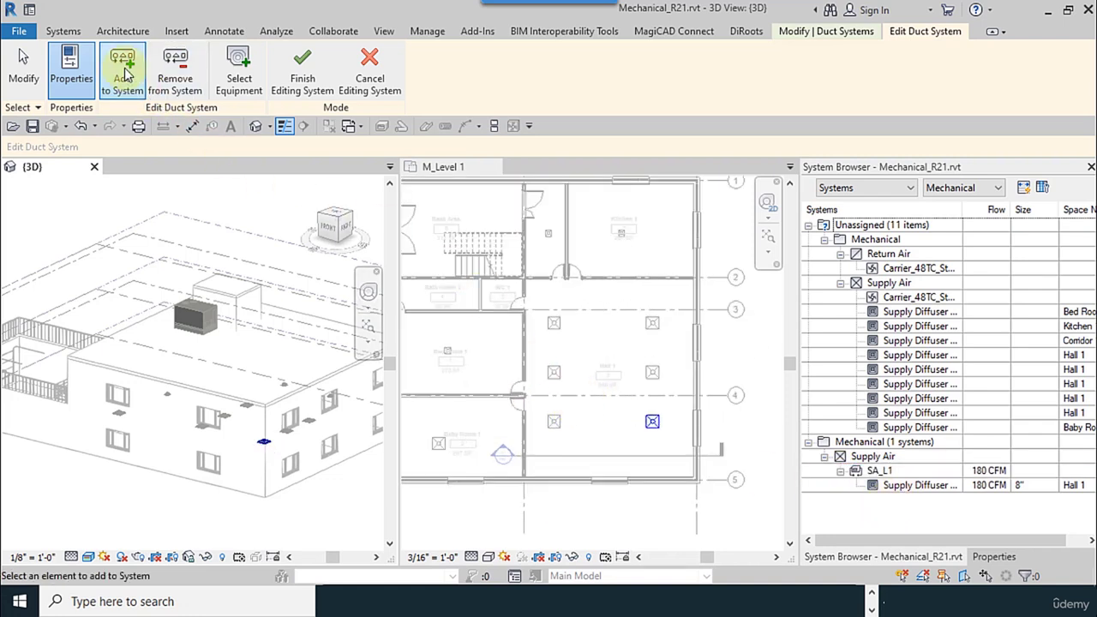
click(125, 76)
click(558, 427)
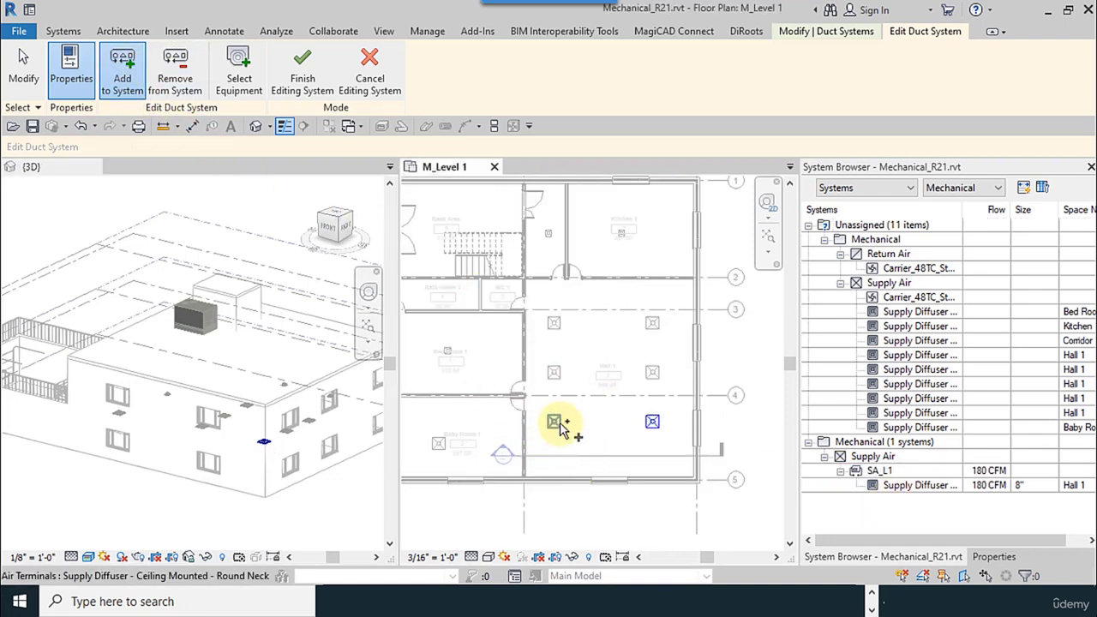
drag(535, 298, 680, 397)
drag(541, 220, 640, 263)
drag(416, 339, 476, 473)
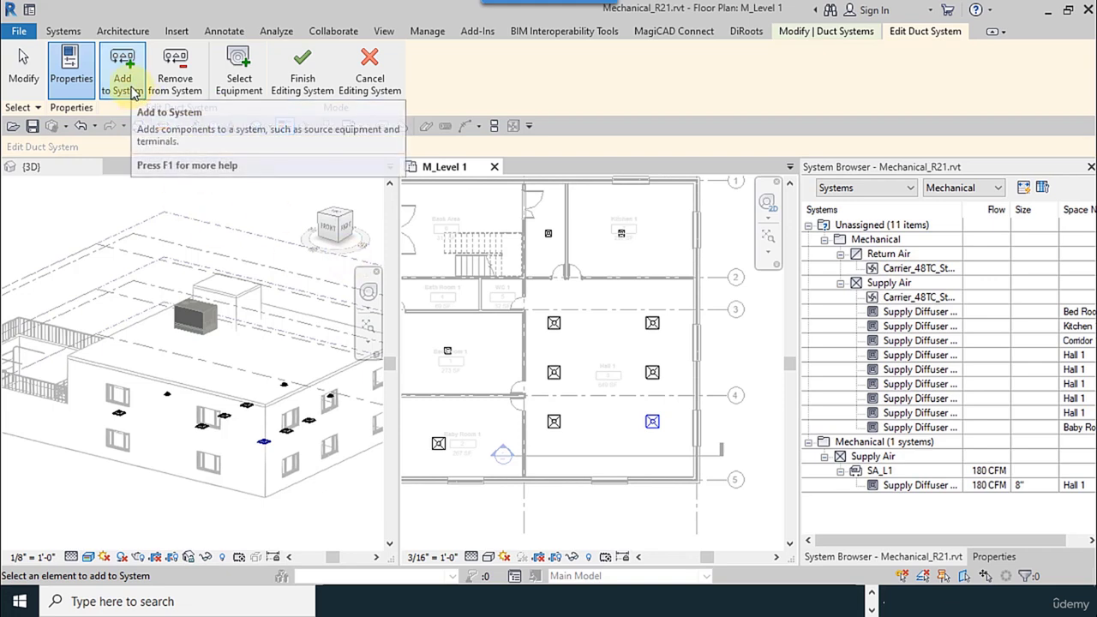
Remove the Hall 1 middle-row diffuser nearest grid B from the duct system and add it back
click(176, 86)
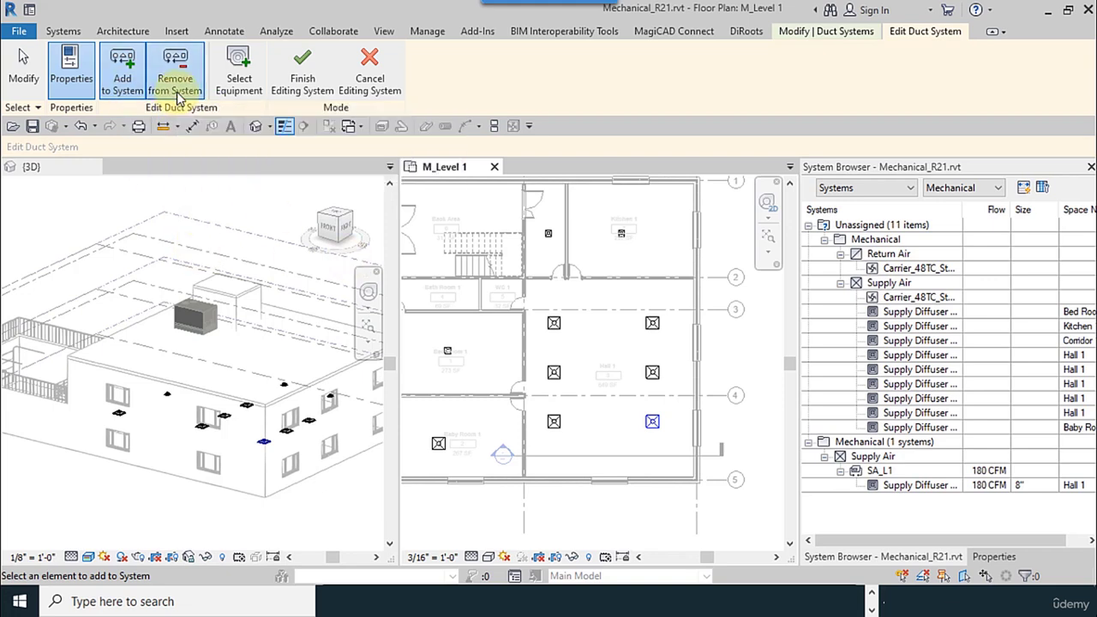
click(556, 372)
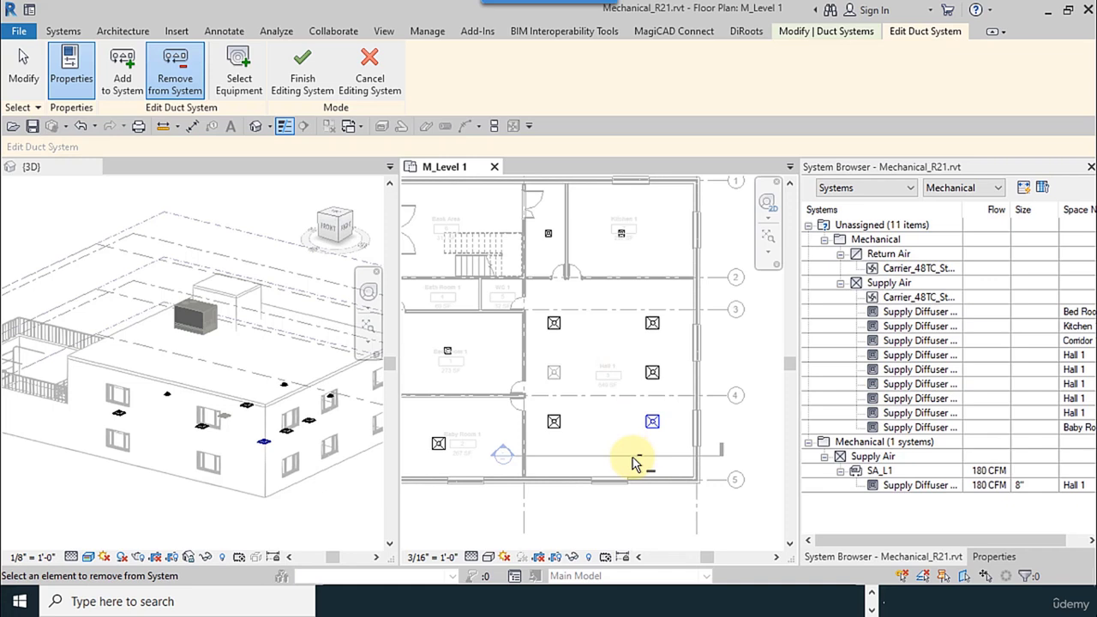
click(123, 79)
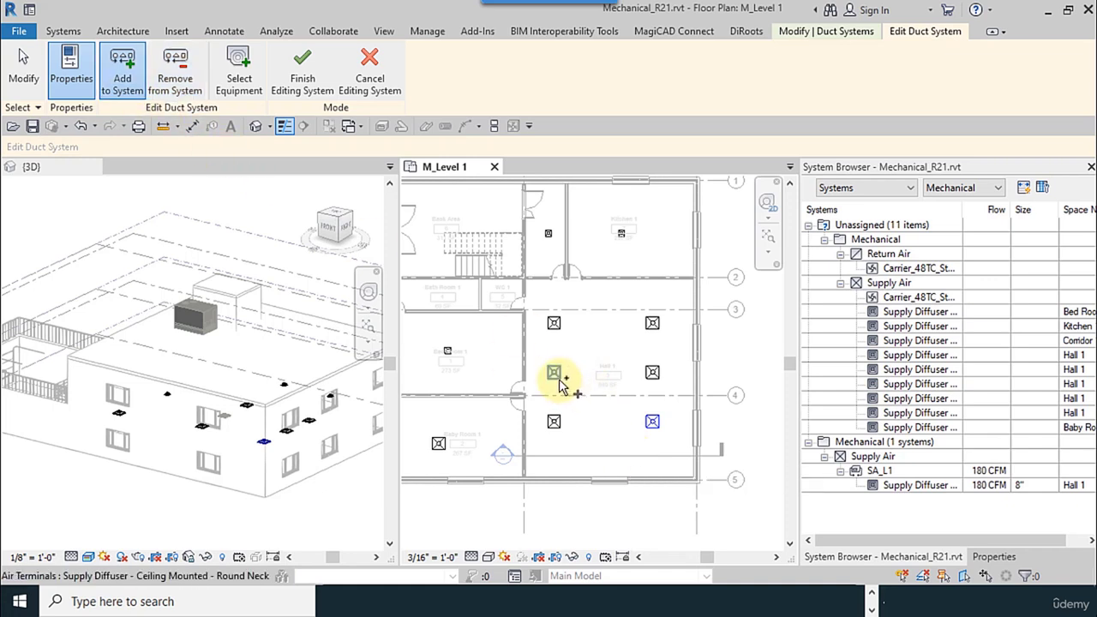
click(558, 383)
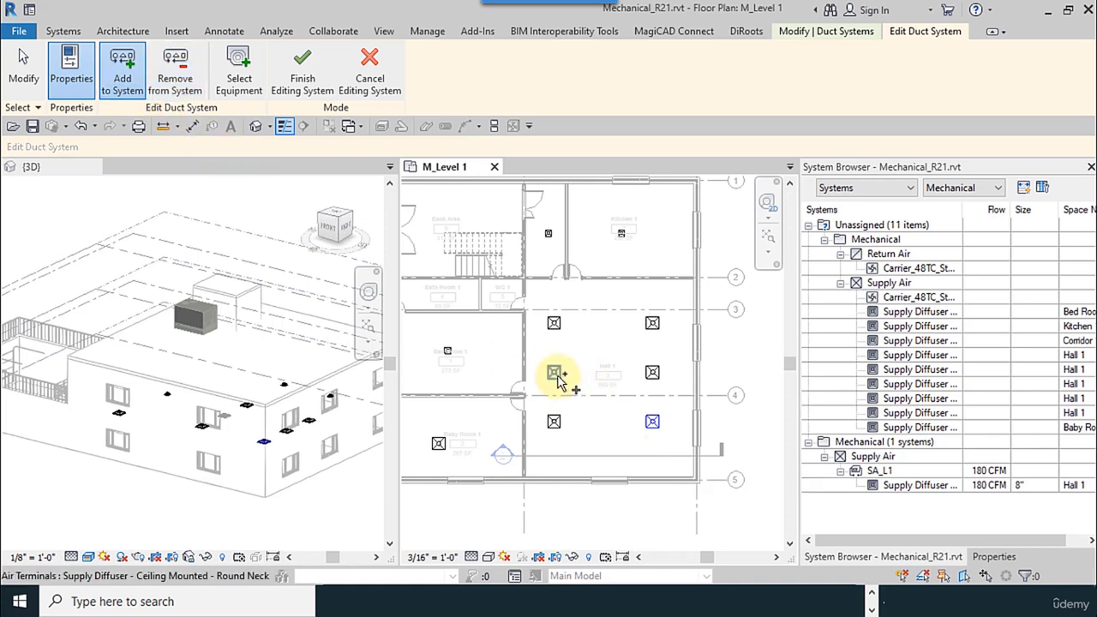
Assign the Carrier rooftop unit in the 3D view as the equipment serving the SA_L1 system
click(241, 79)
click(220, 165)
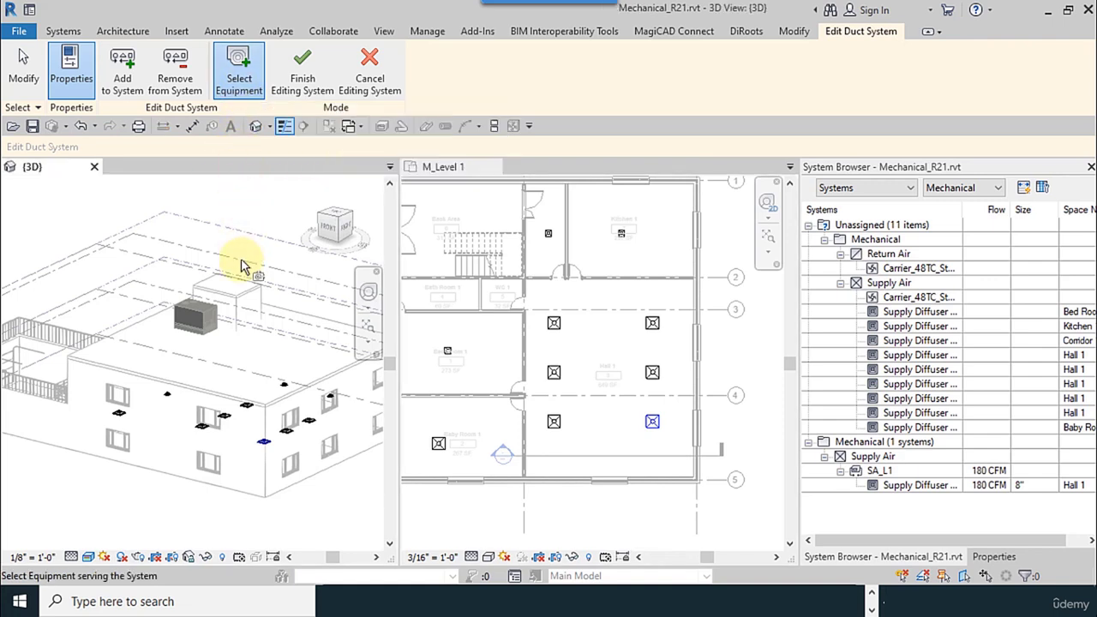
click(221, 310)
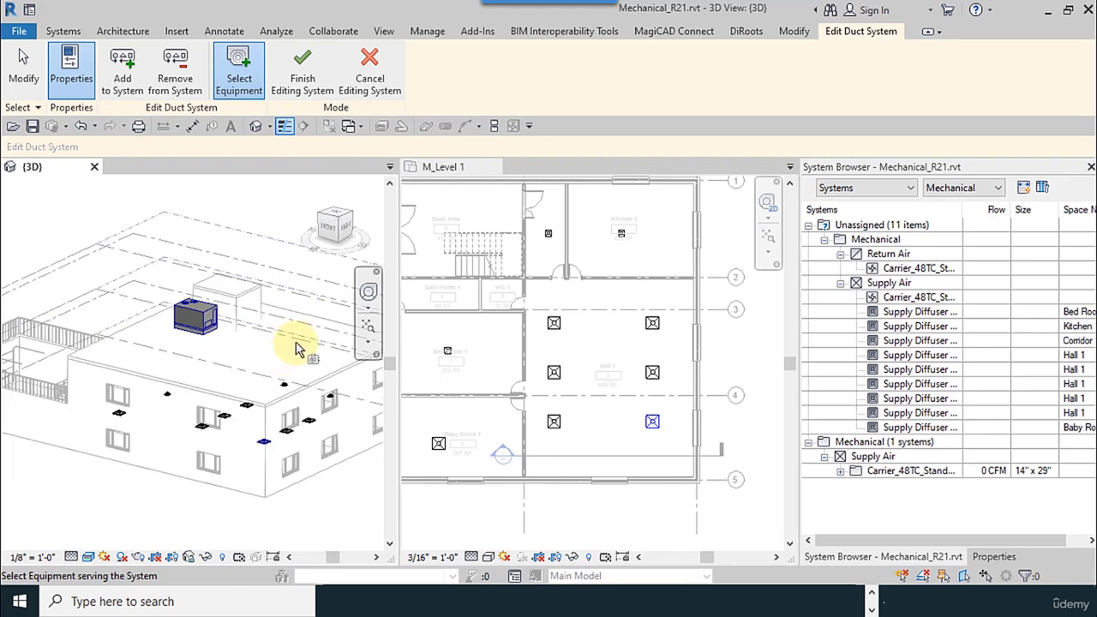
Finish editing the duct system and expand the Carrier unit's Supply Air branch in the System Browser down to SA_L1's diffusers
click(305, 89)
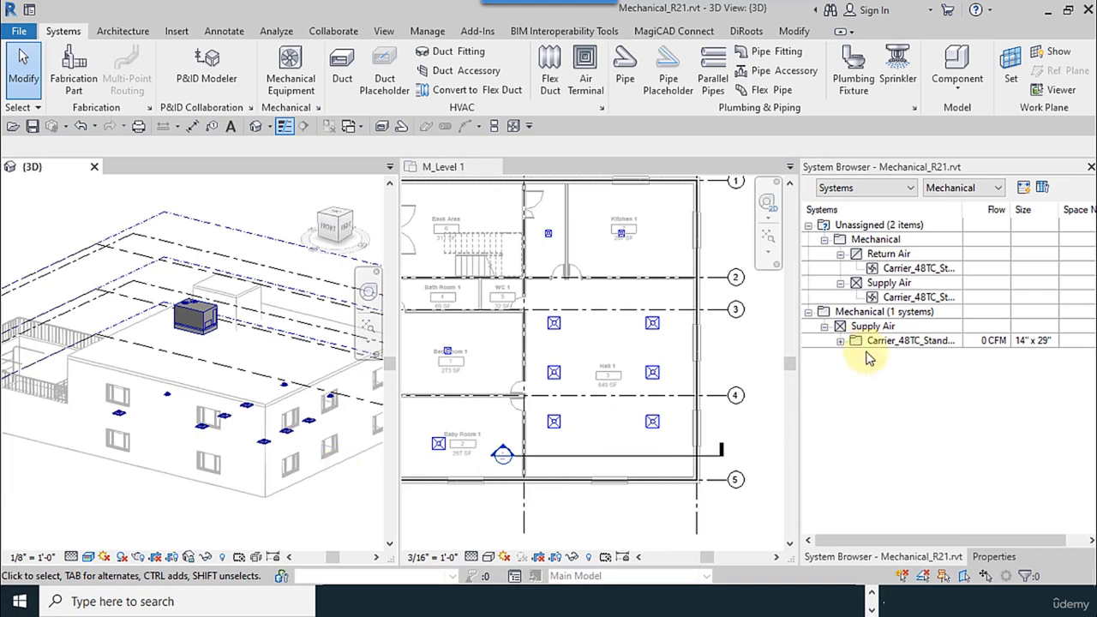
click(840, 341)
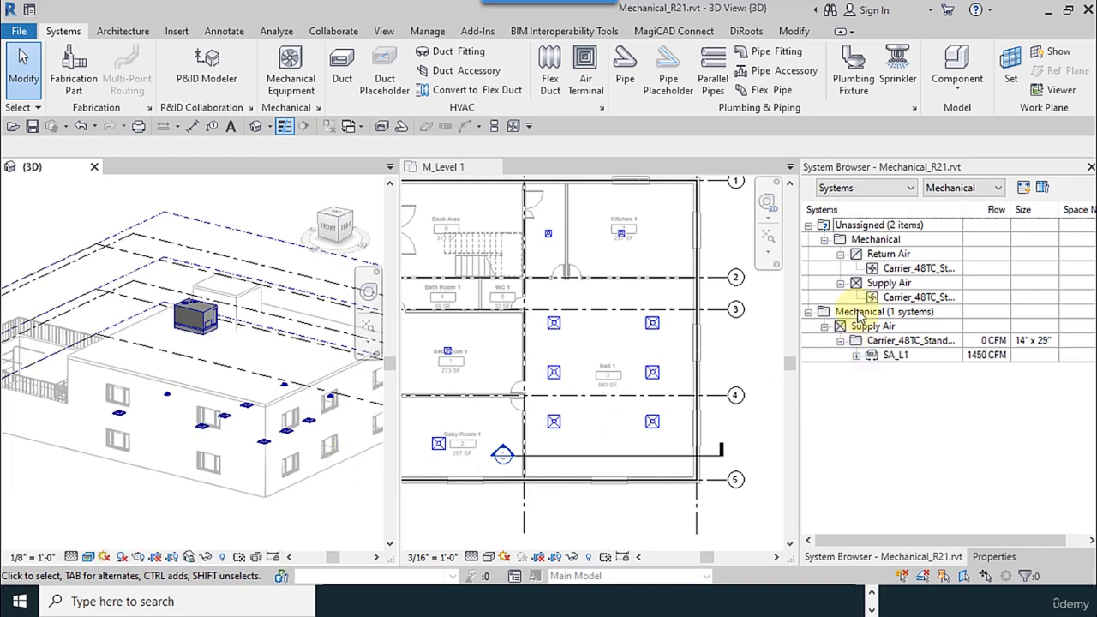
click(857, 356)
click(893, 359)
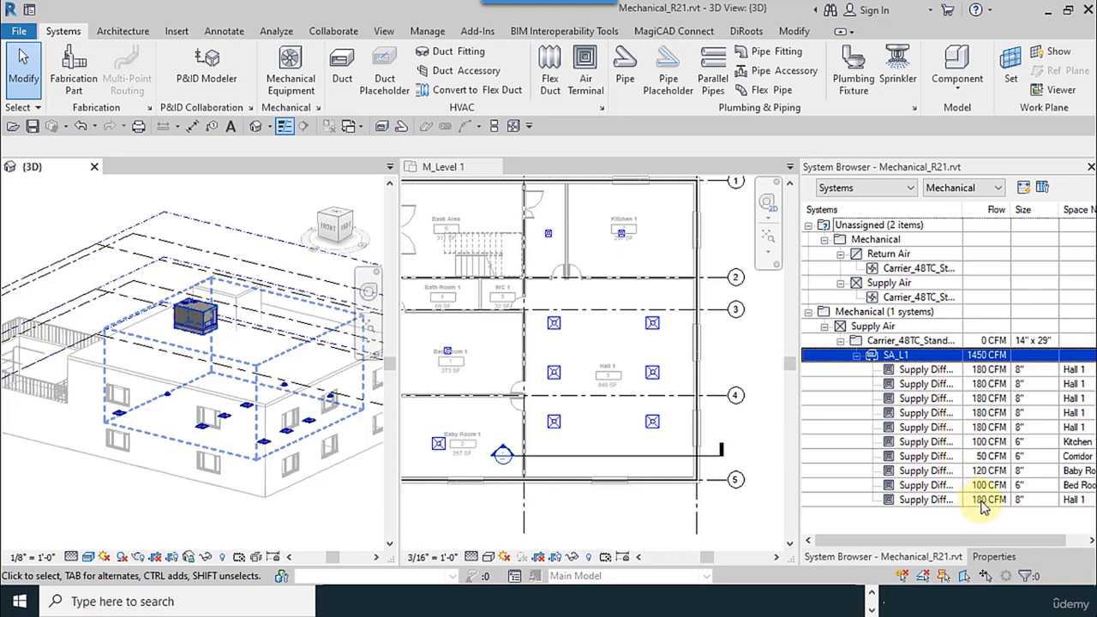
key(Escape)
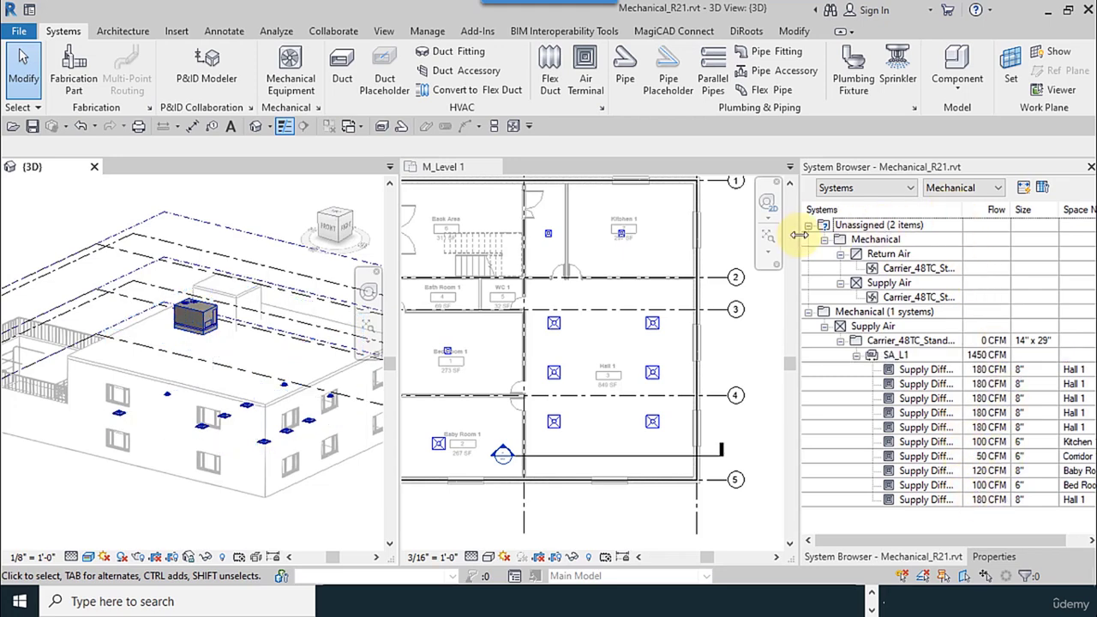
Resize the System Browser and its columns to review the flow, size and space name of each SA_L1 diffuser
drag(799, 235, 659, 226)
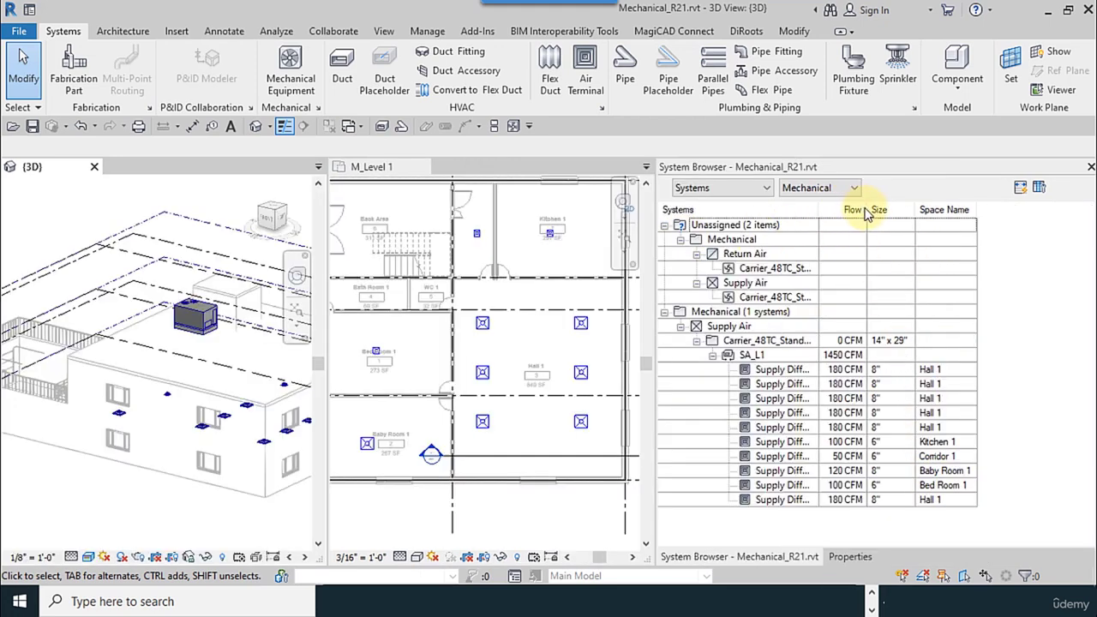
drag(866, 211, 981, 207)
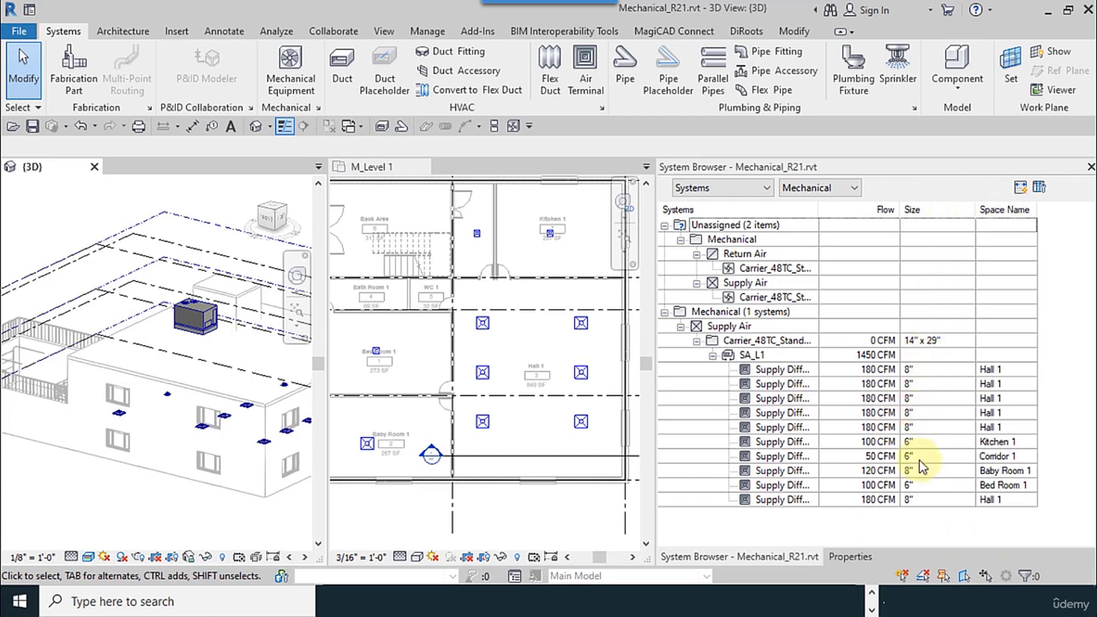
click(904, 385)
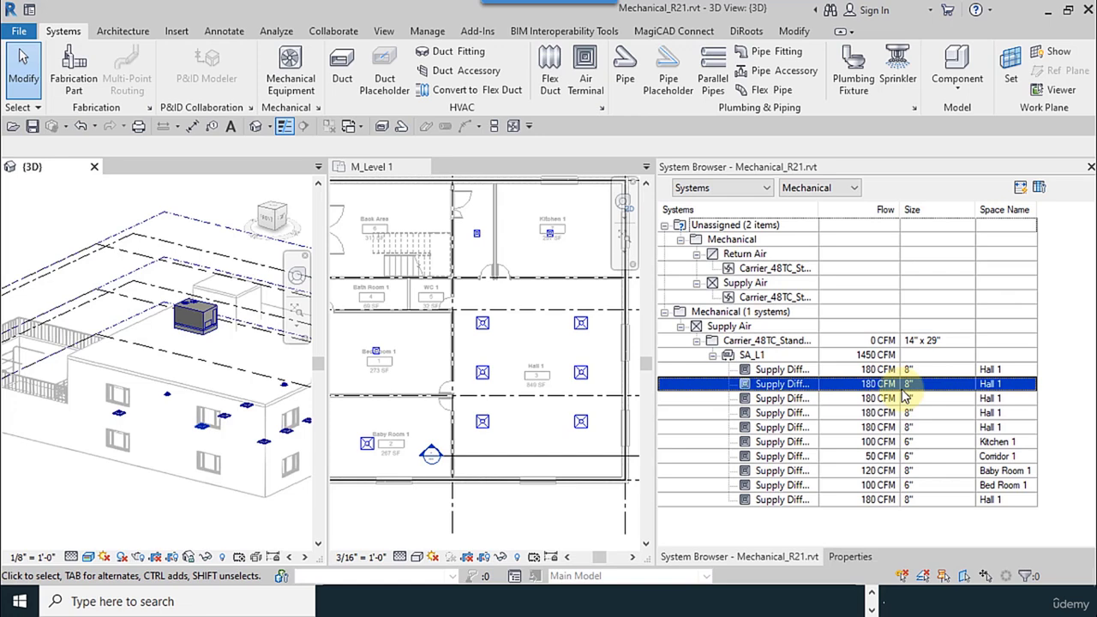
click(1002, 219)
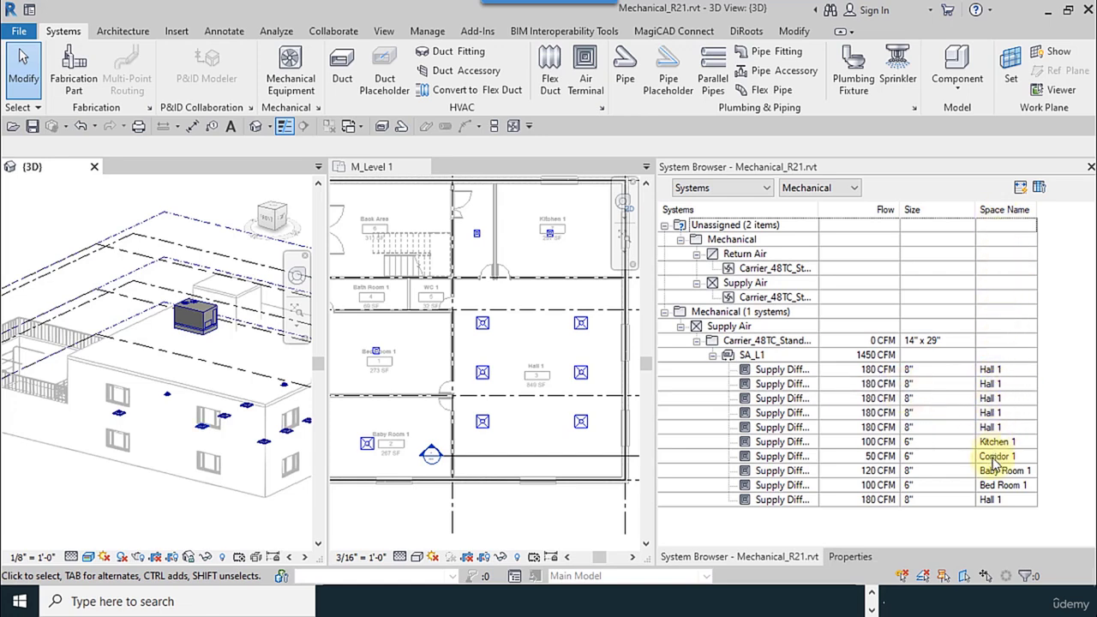
drag(974, 209, 866, 211)
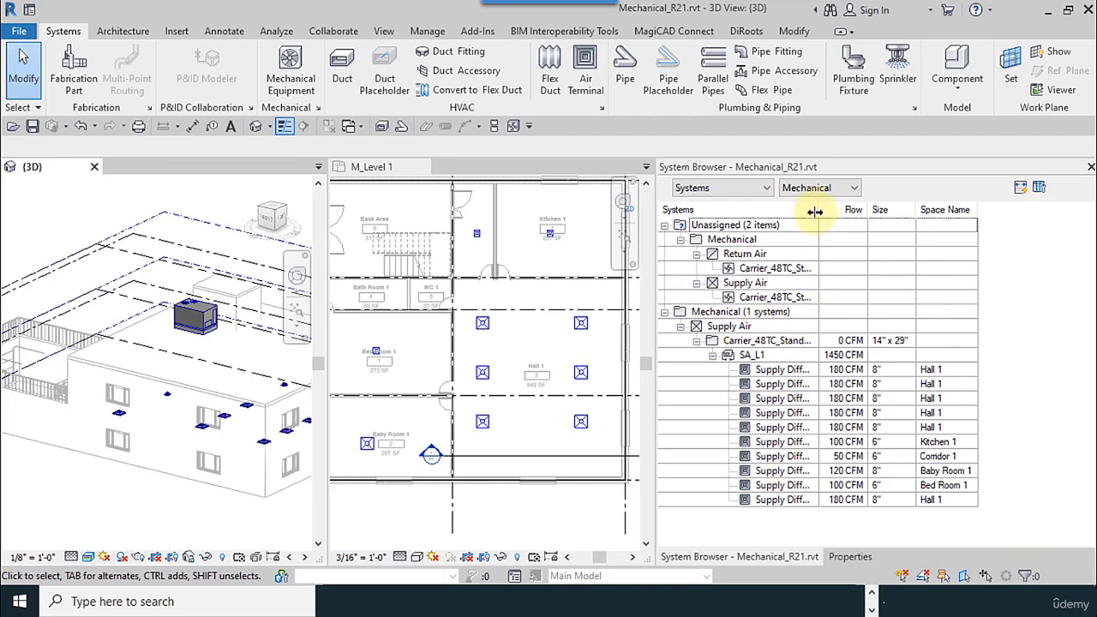
drag(818, 209, 784, 208)
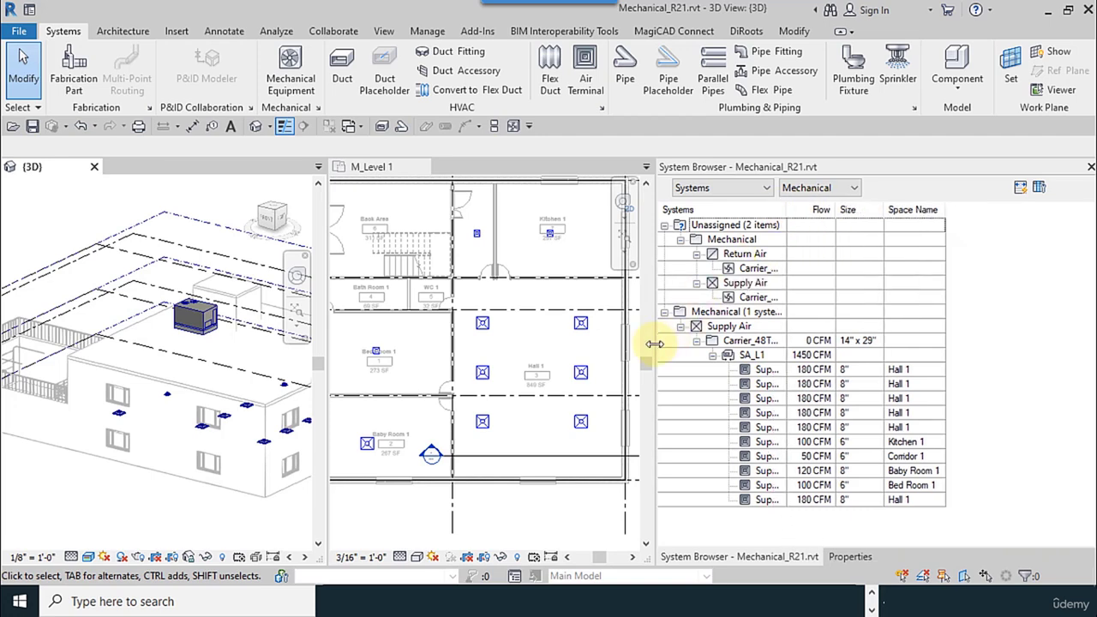
drag(654, 344, 989, 346)
Select the SA_L1 duct system and start generating a duct layout for it
scroll(582, 403, down, 1)
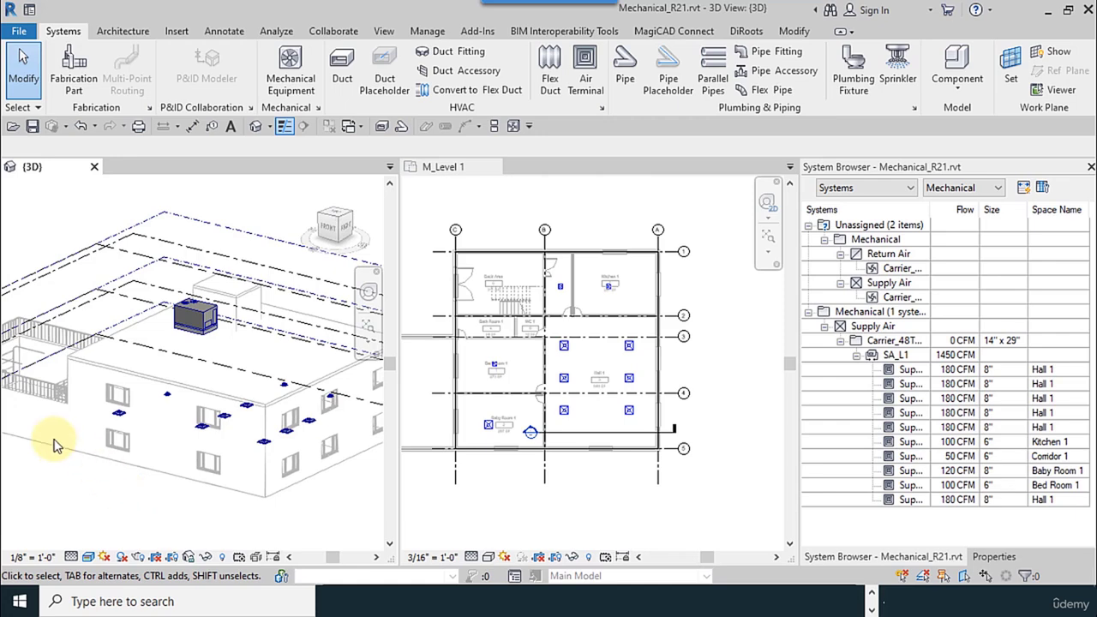
shift+middle_drag(54, 446, 168, 488)
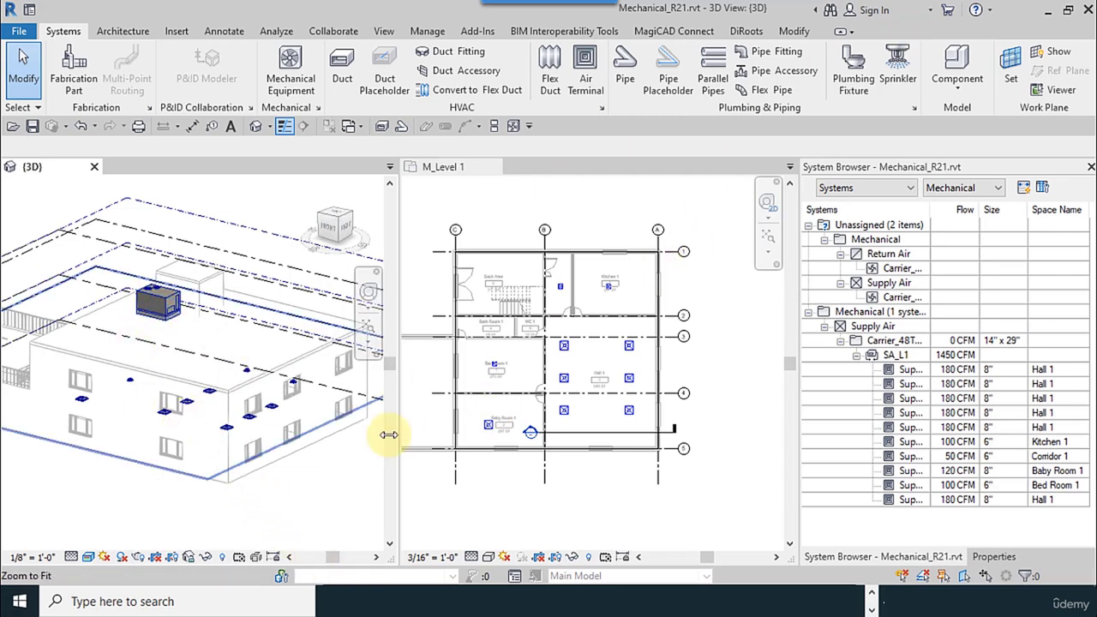
click(899, 356)
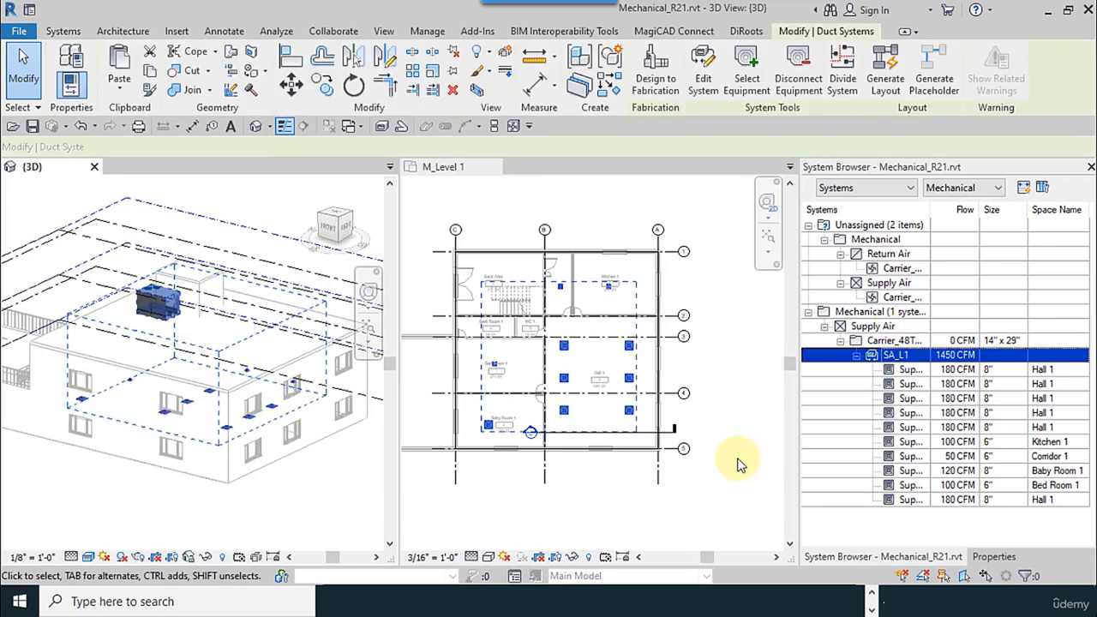
click(281, 511)
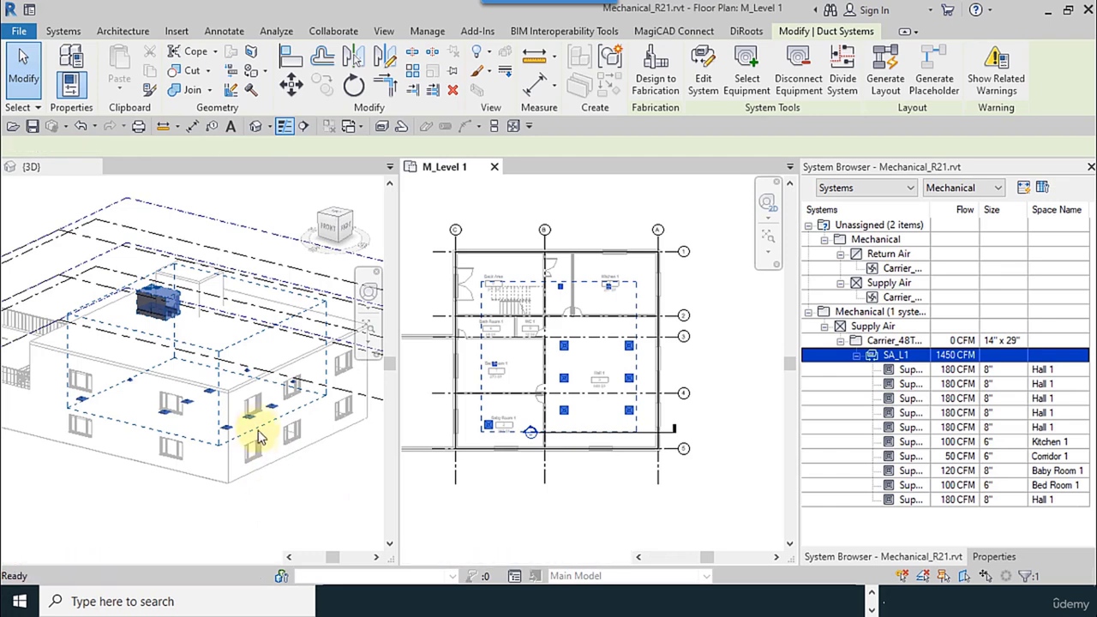
click(247, 415)
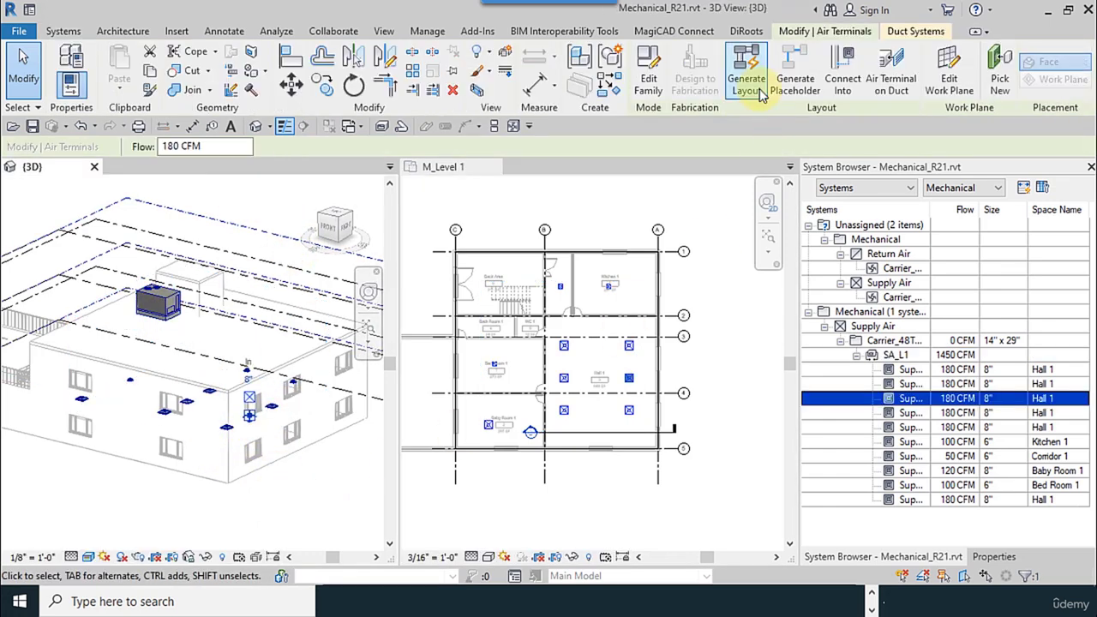
click(895, 354)
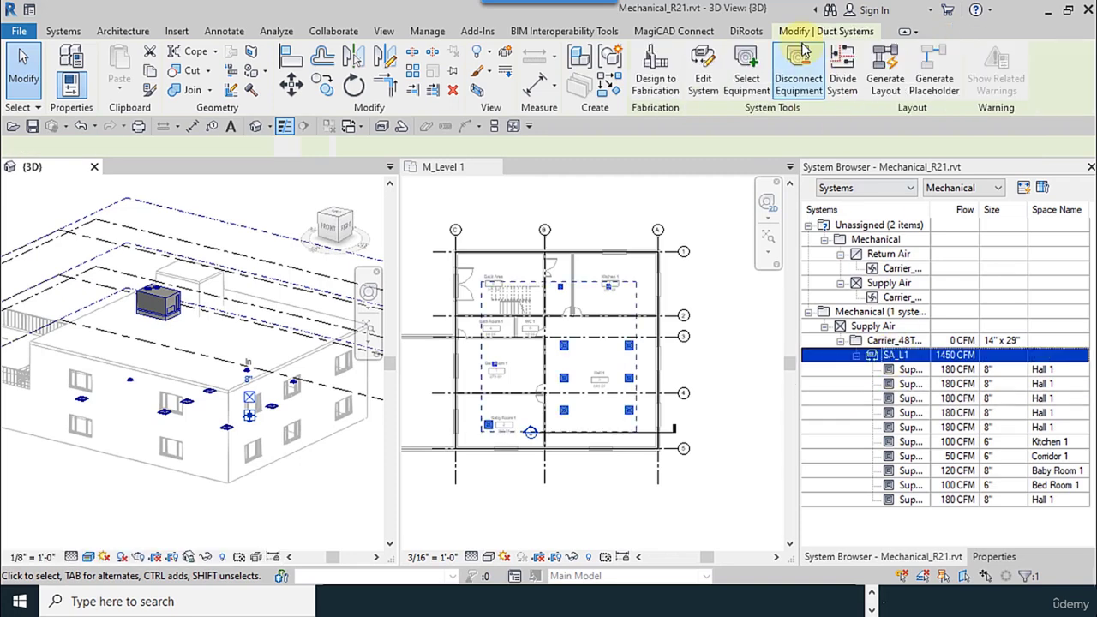
click(891, 76)
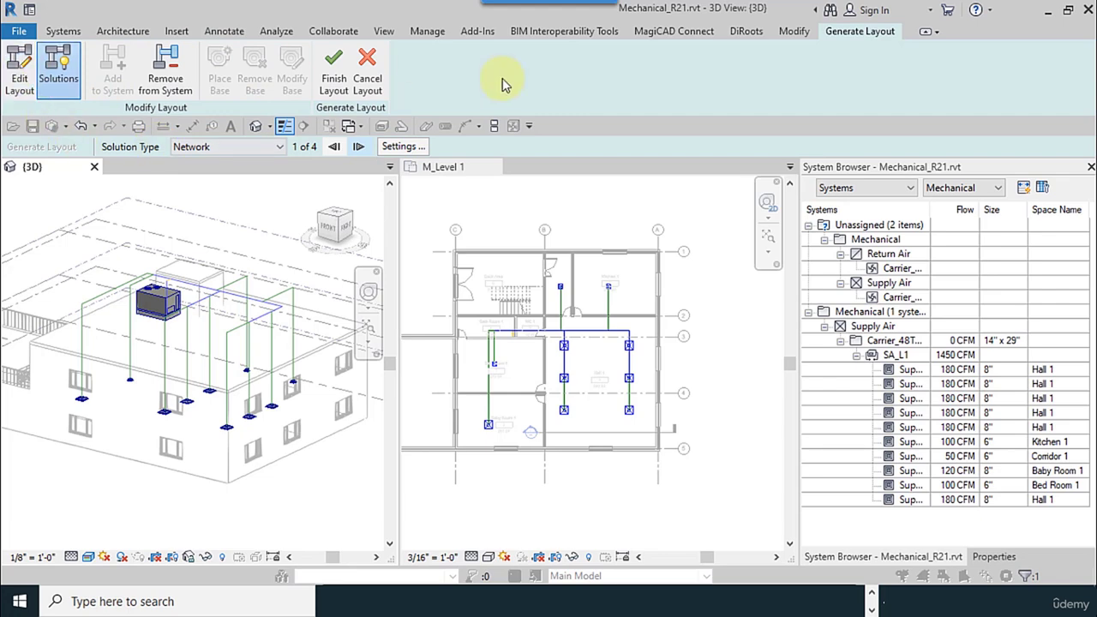
Compare the Main and Branch duct conversion settings for the Supply Air layout
click(398, 146)
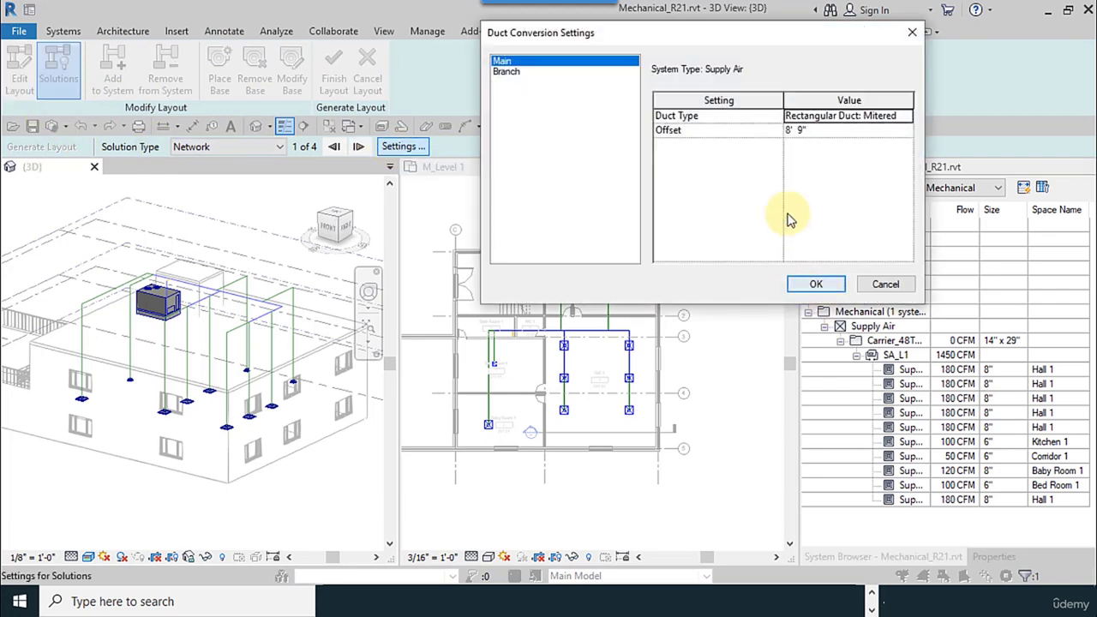
click(507, 72)
click(502, 62)
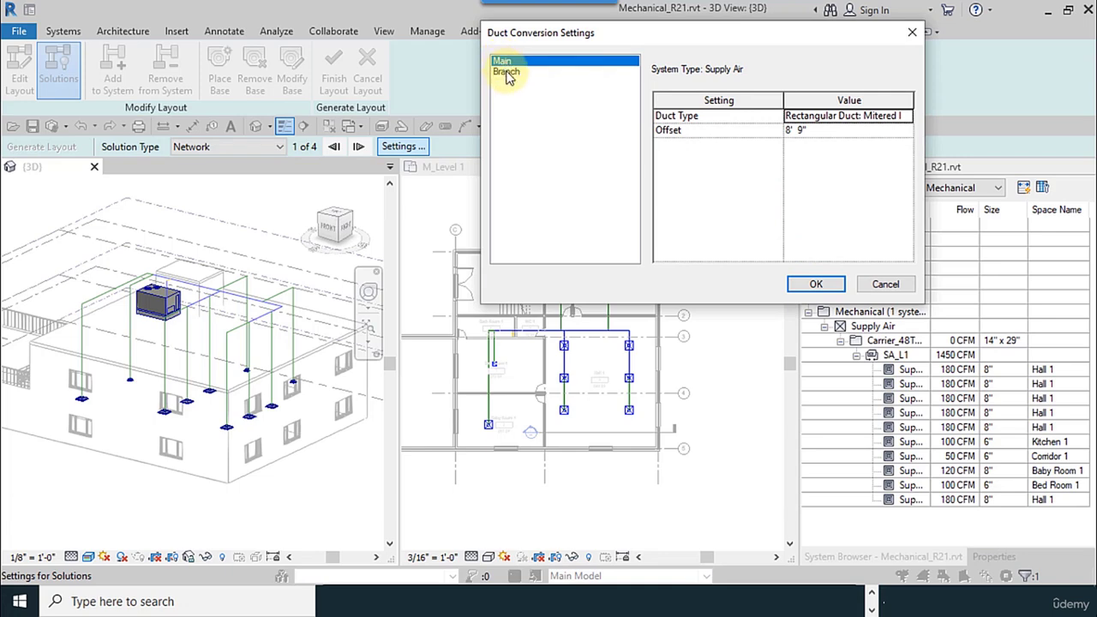
click(506, 71)
click(504, 62)
click(507, 72)
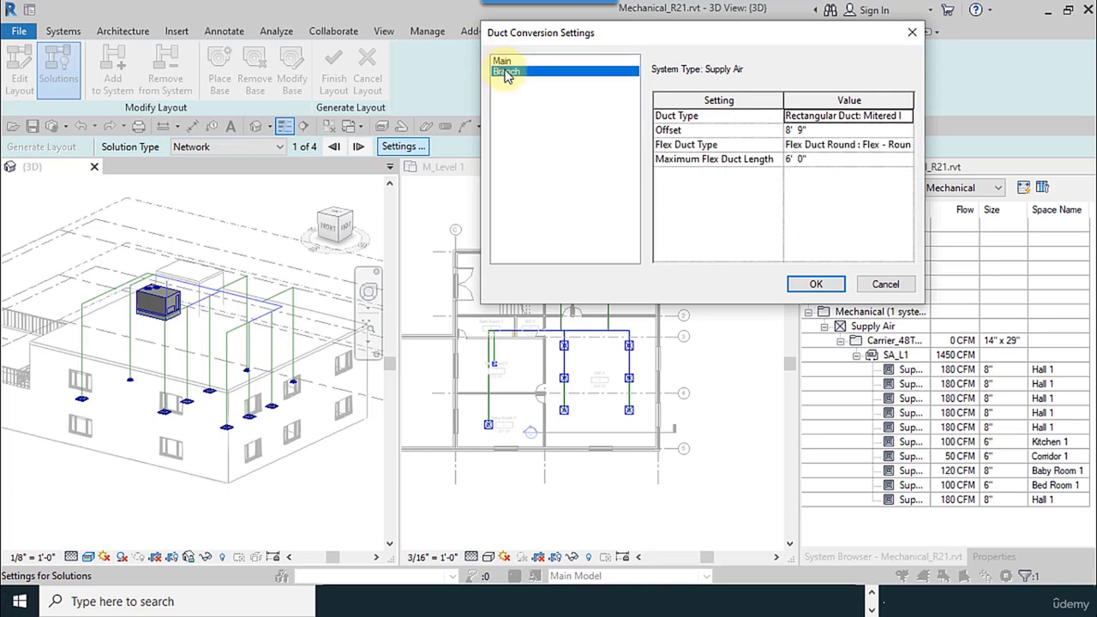
Set the Main and Branch duct offsets to 0 and inspect the resulting layout around the rooftop unit in 3D
click(502, 62)
click(828, 132)
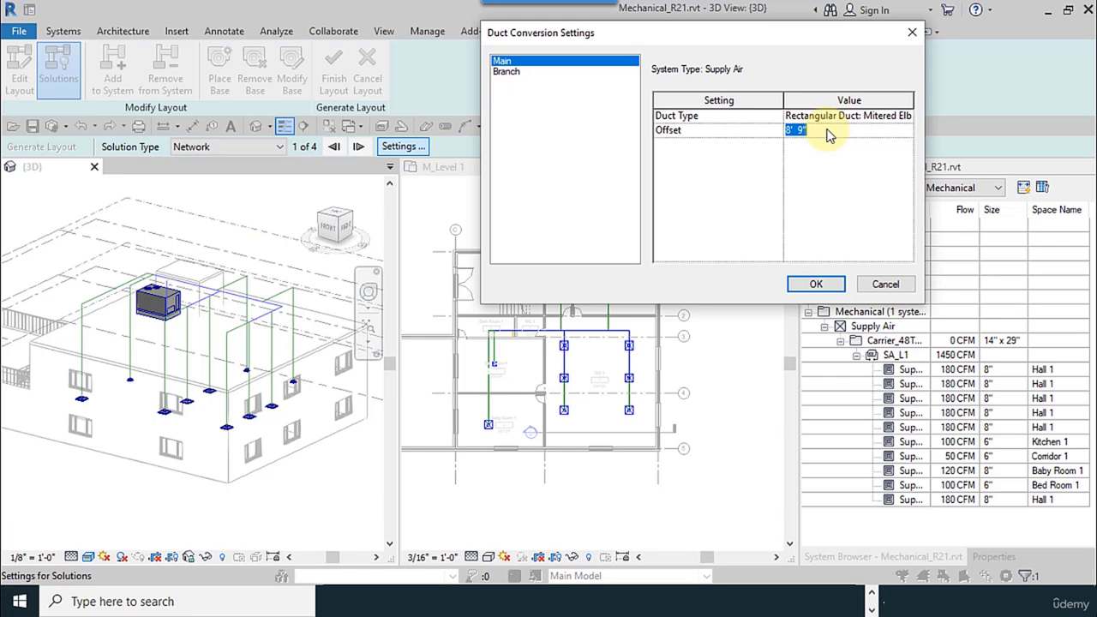
text(0)
click(722, 187)
click(541, 72)
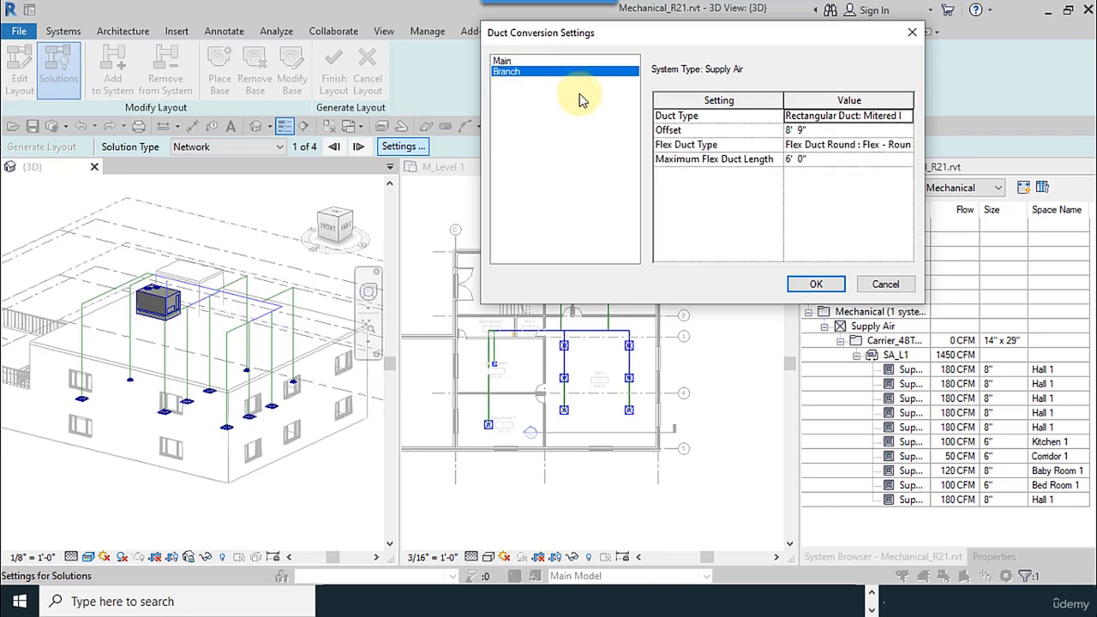
click(818, 284)
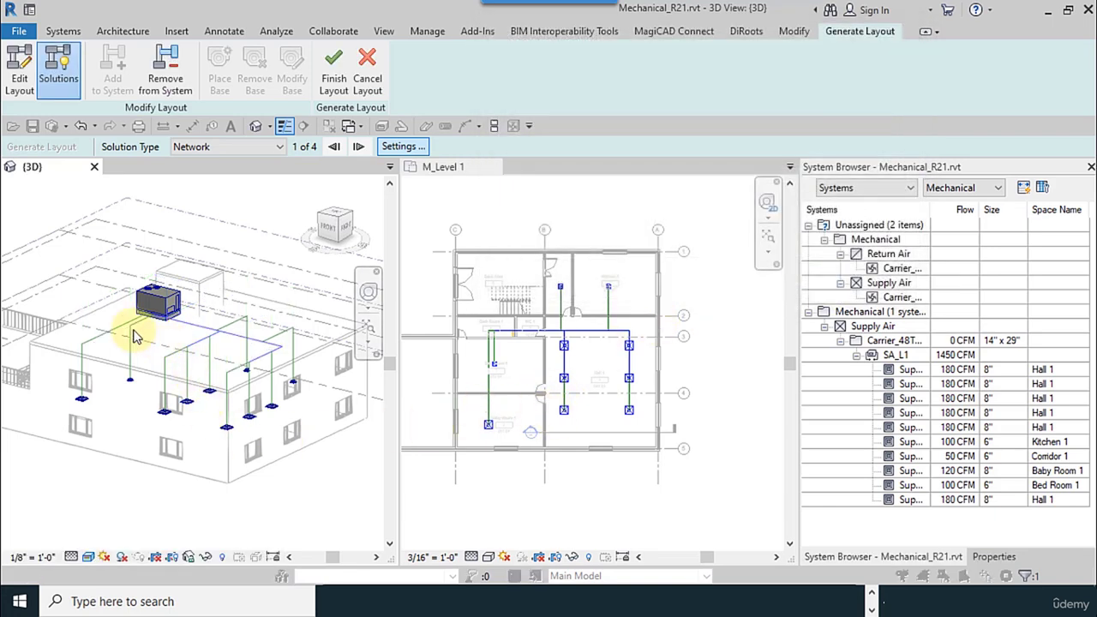
scroll(133, 338, up, 4)
scroll(176, 286, down, 4)
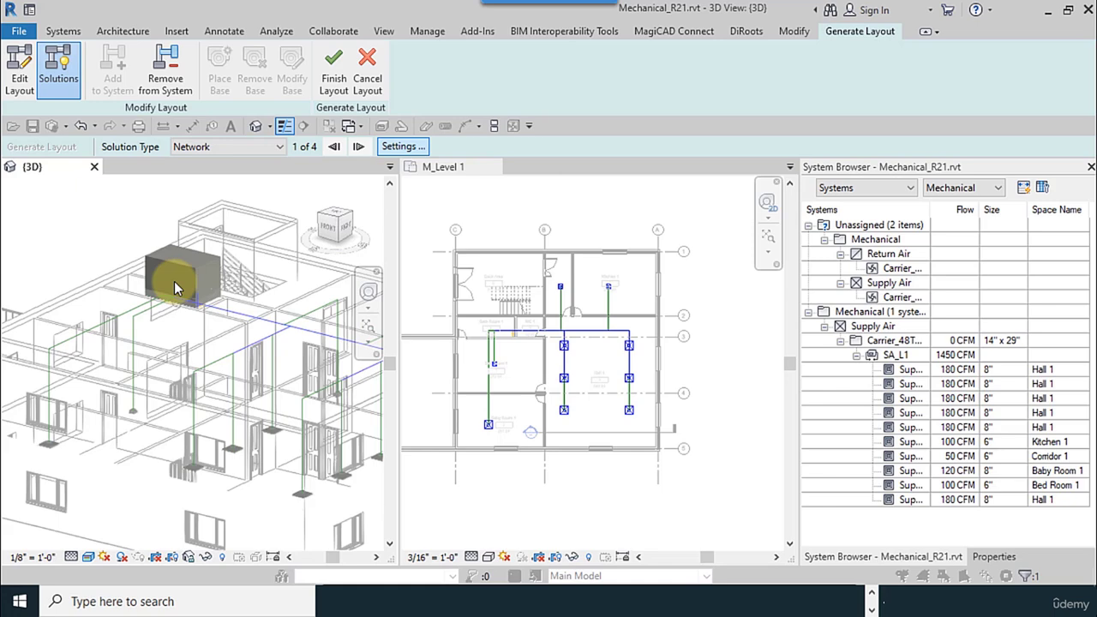
Set both the Main and Branch duct offsets to -9' in the layout's duct conversion settings
click(395, 151)
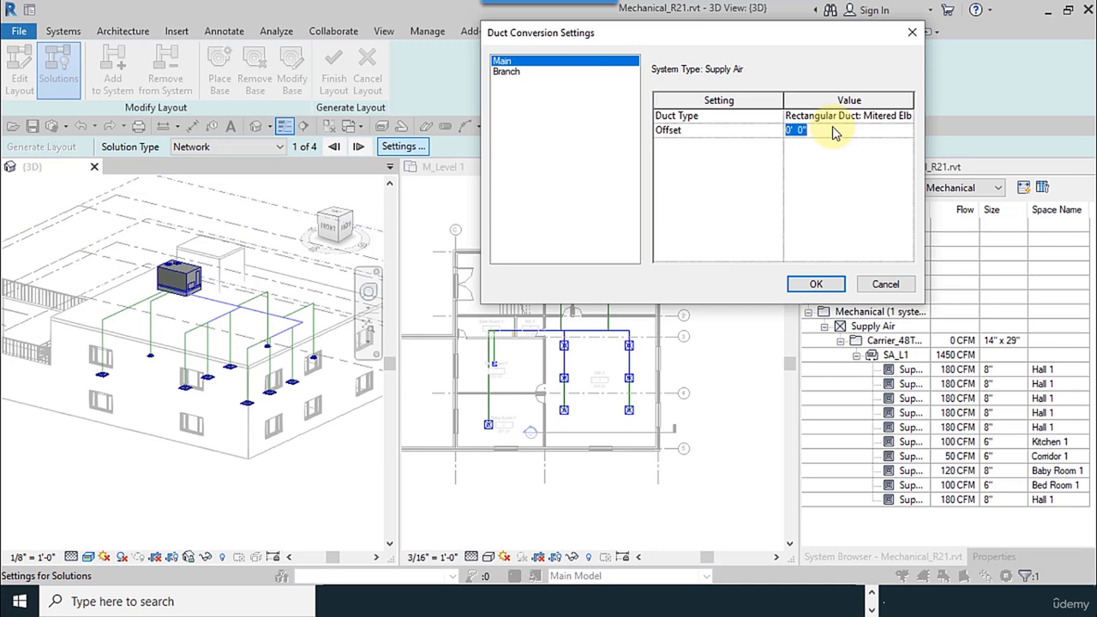
text(-9)
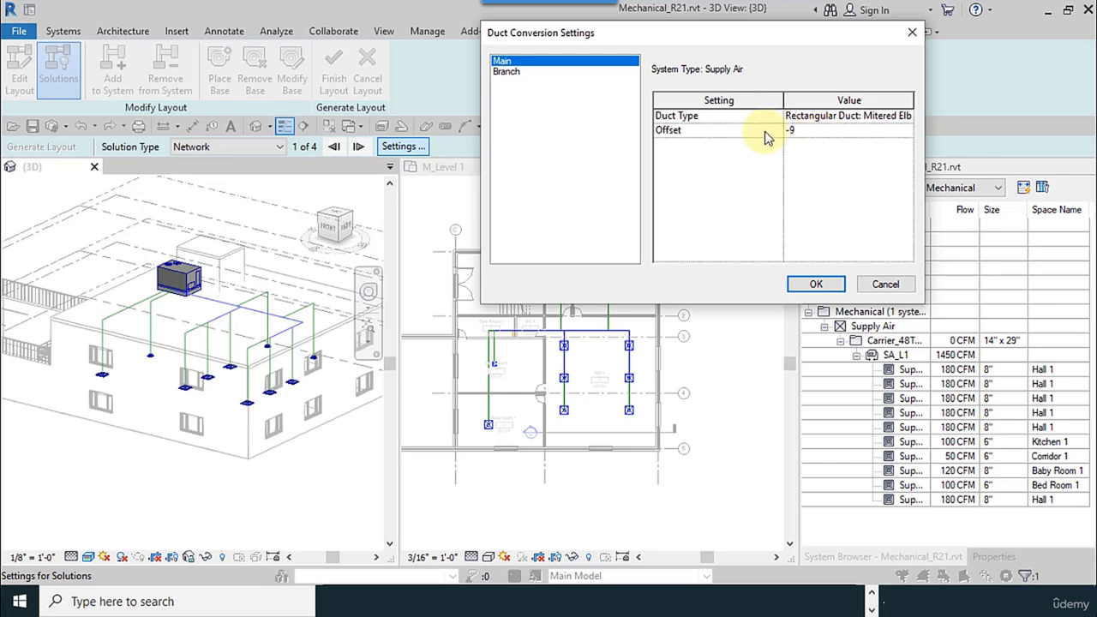
click(770, 171)
click(513, 72)
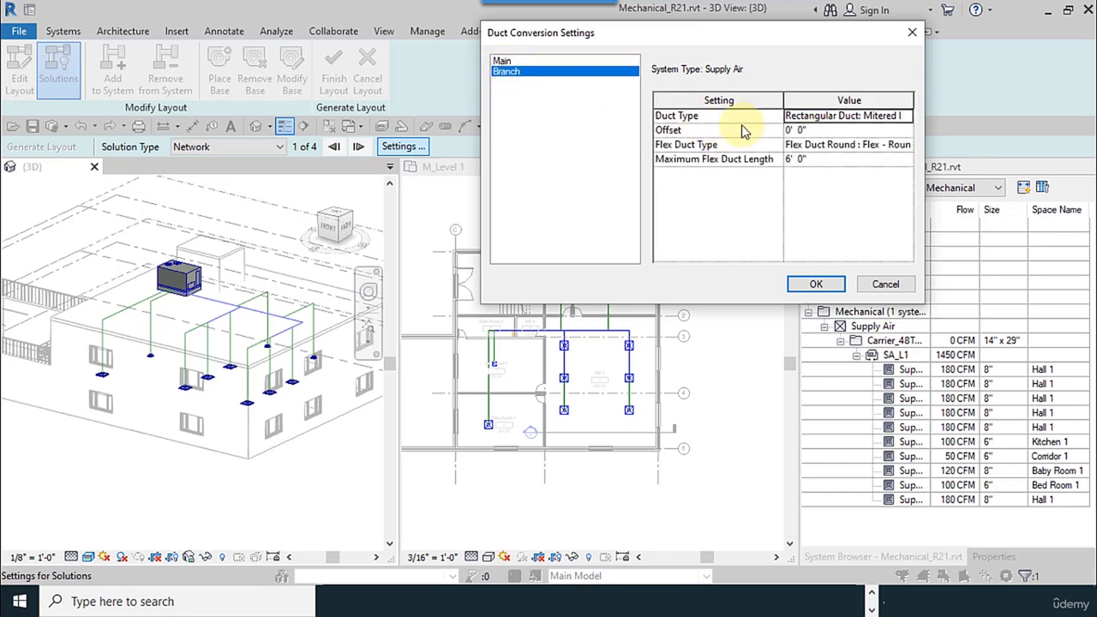
click(801, 130)
text(-)
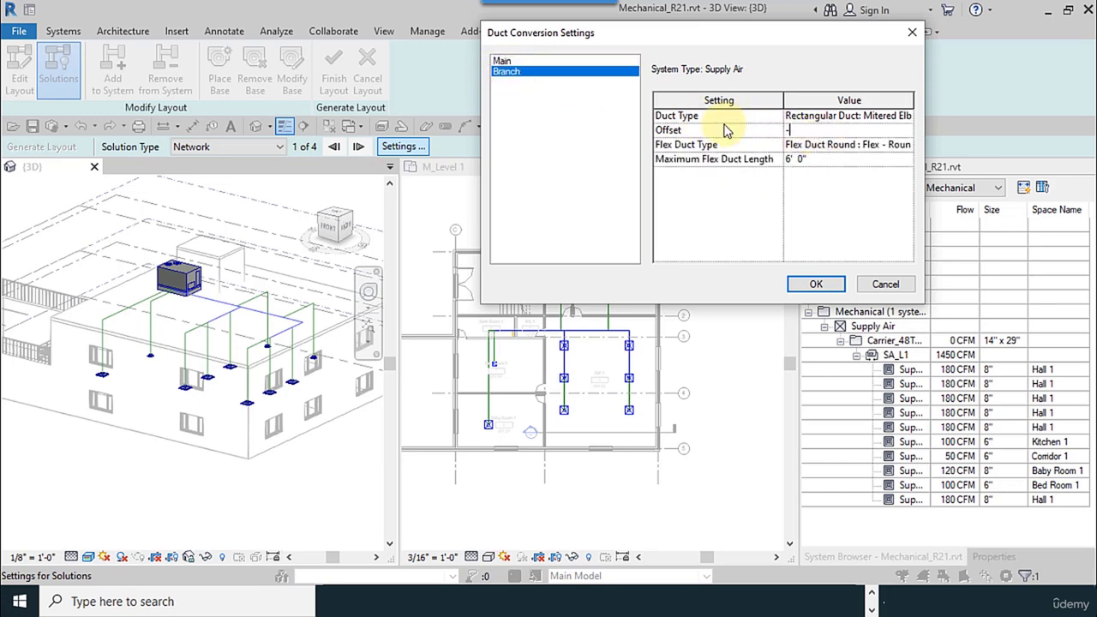
text(9)
click(851, 233)
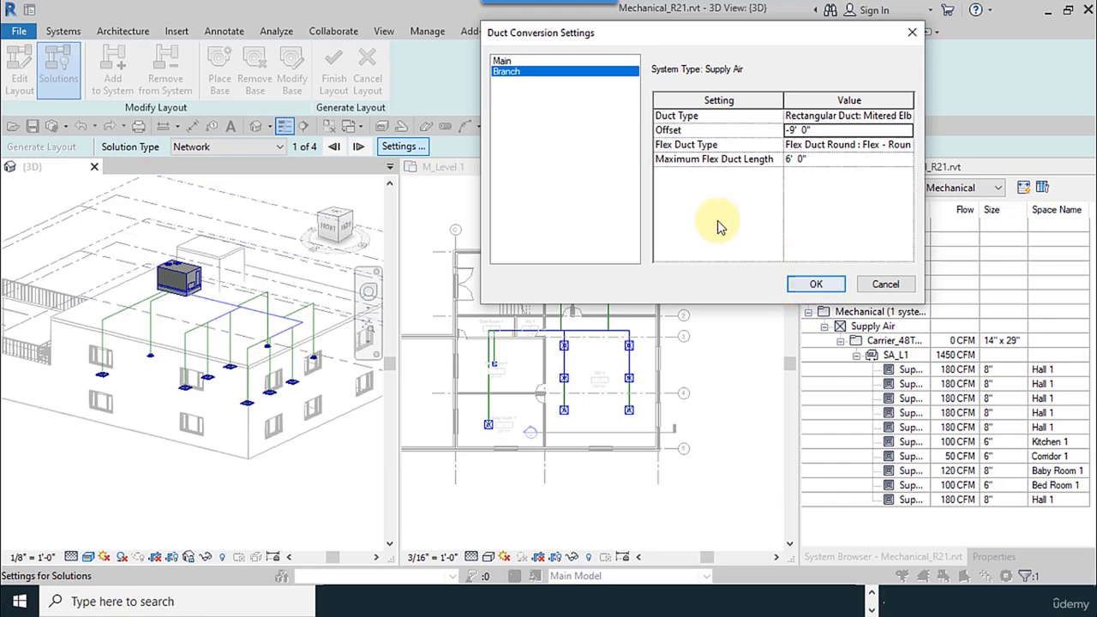
click(816, 285)
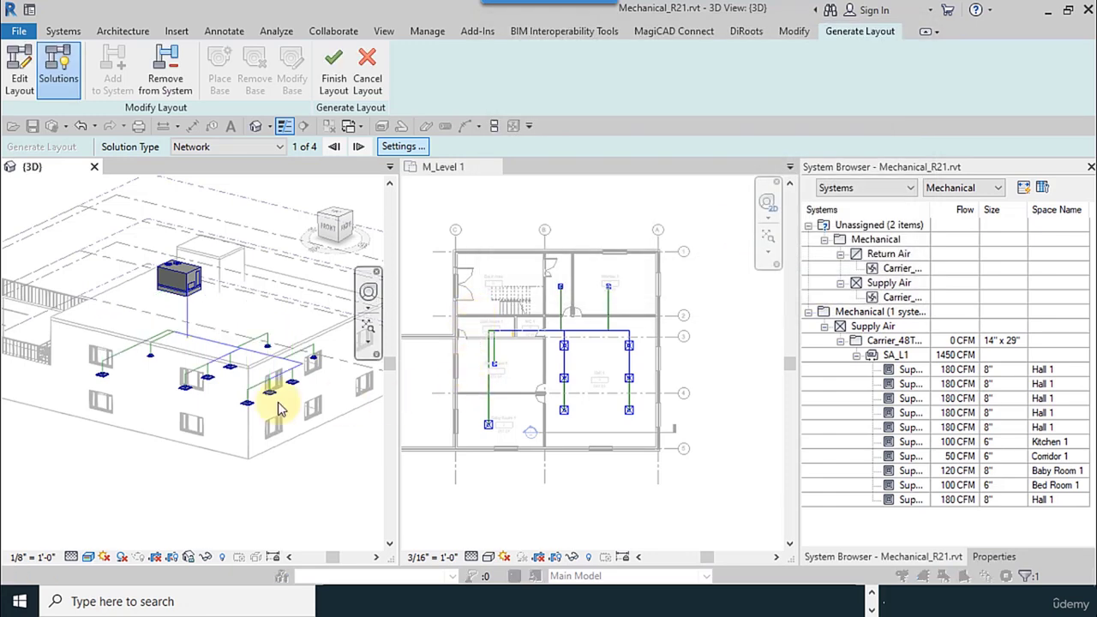
Examine the duct layout preview in 3D, focusing on where the rooftop unit's vertical drop meets the main duct
scroll(278, 409, up, 5)
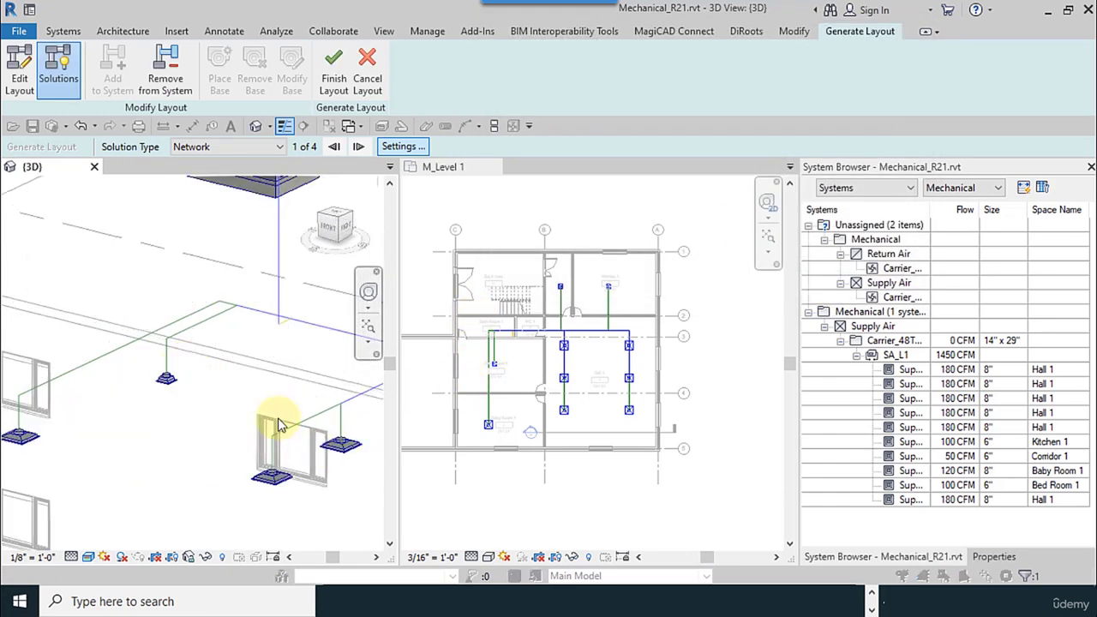
scroll(279, 425, down, 5)
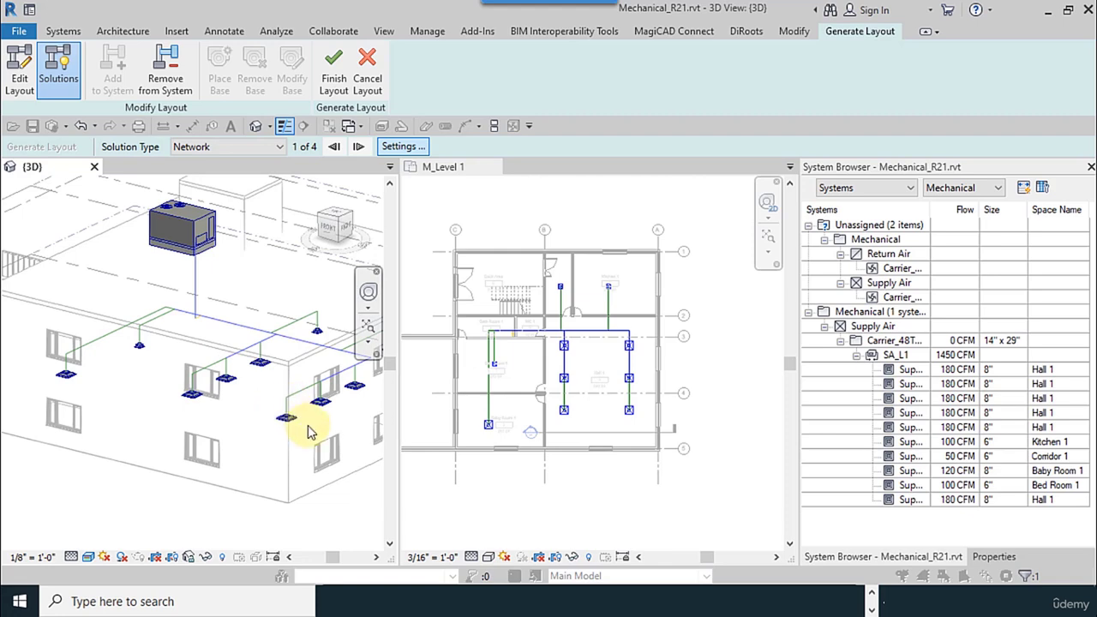
shift+middle_drag(293, 429, 128, 334)
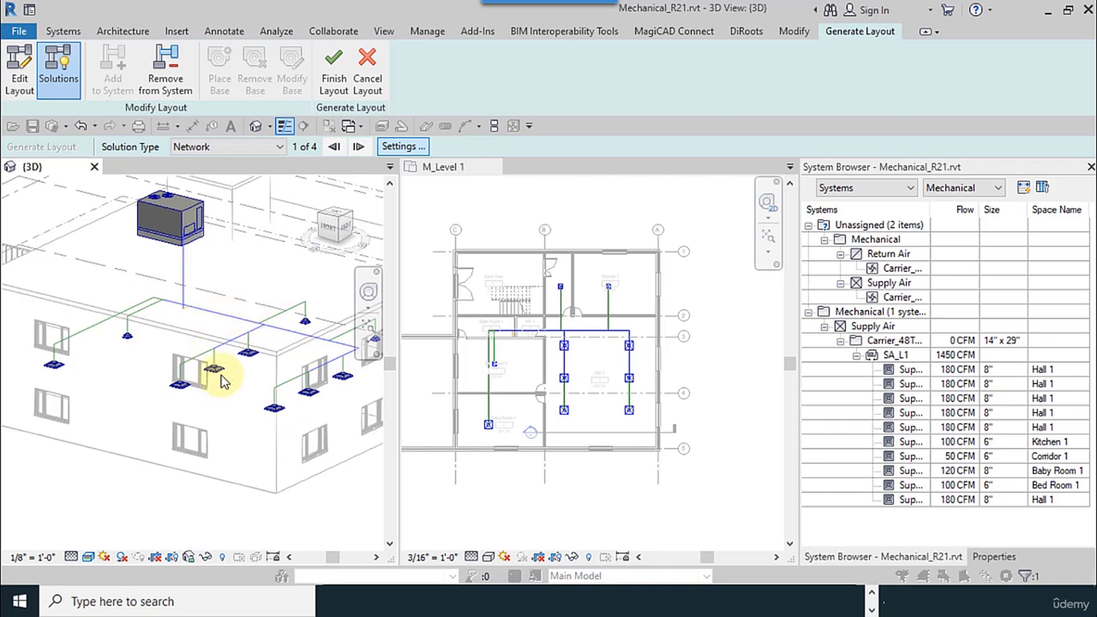
scroll(177, 309, up, 8)
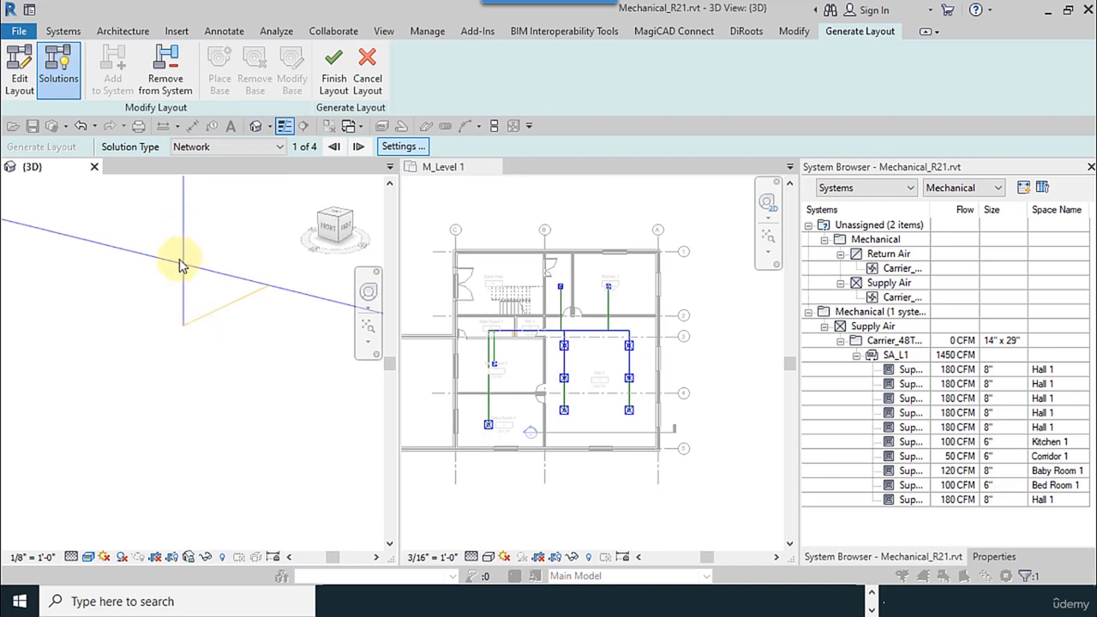
scroll(214, 323, down, 4)
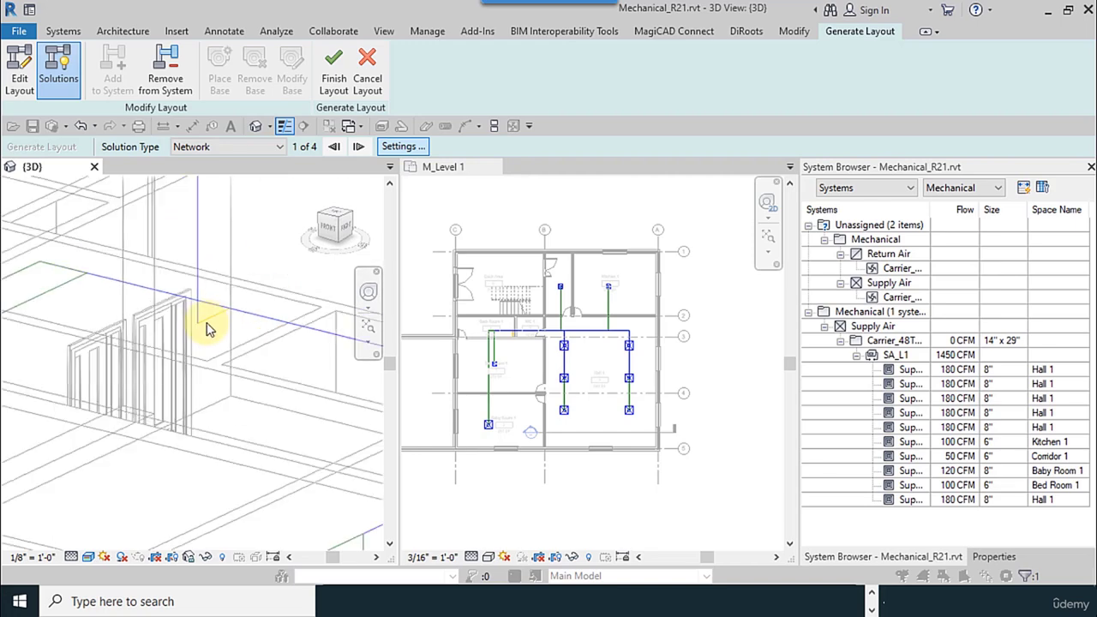
Cycle through the four Network solutions for the supply air layout and compare their duct routes in plan and 3D
scroll(208, 328, down, 5)
scroll(271, 374, up, 1)
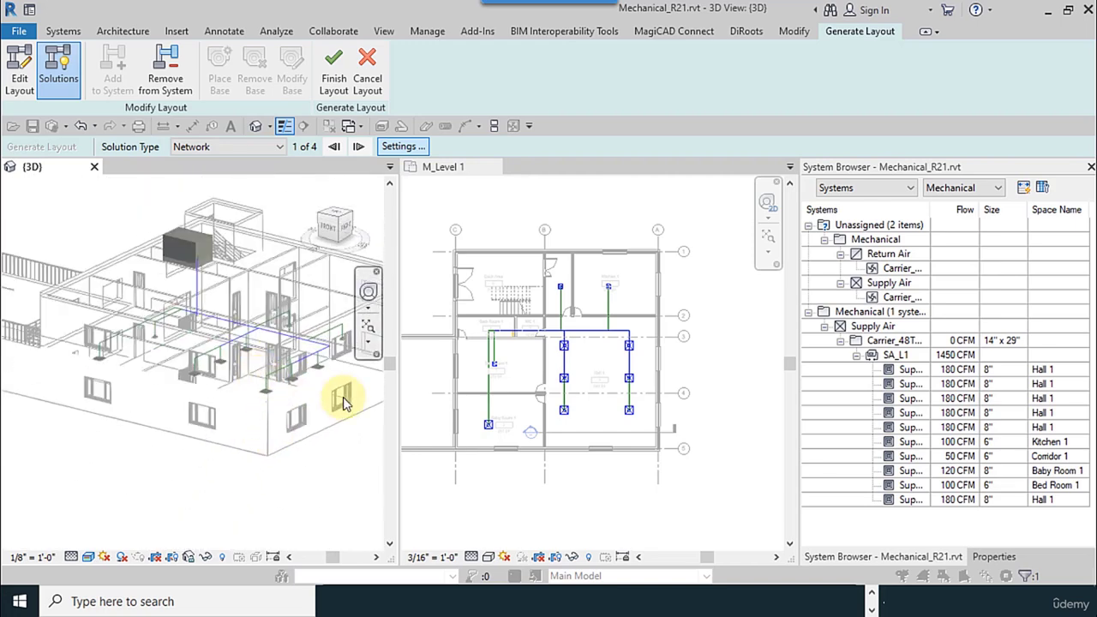
click(358, 146)
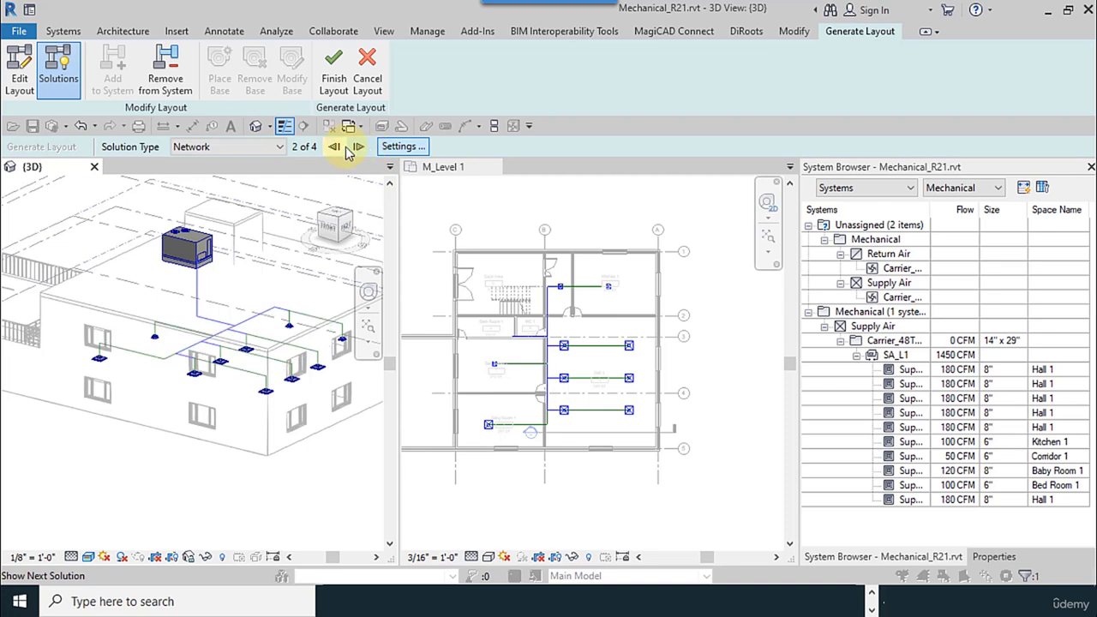
click(358, 146)
click(358, 146)
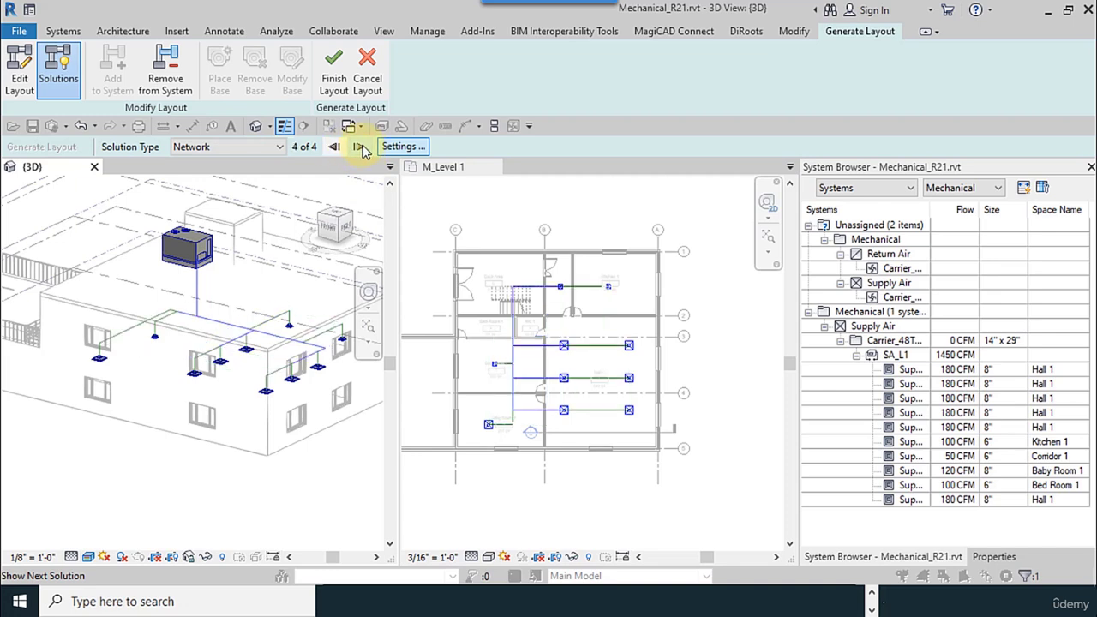
click(358, 146)
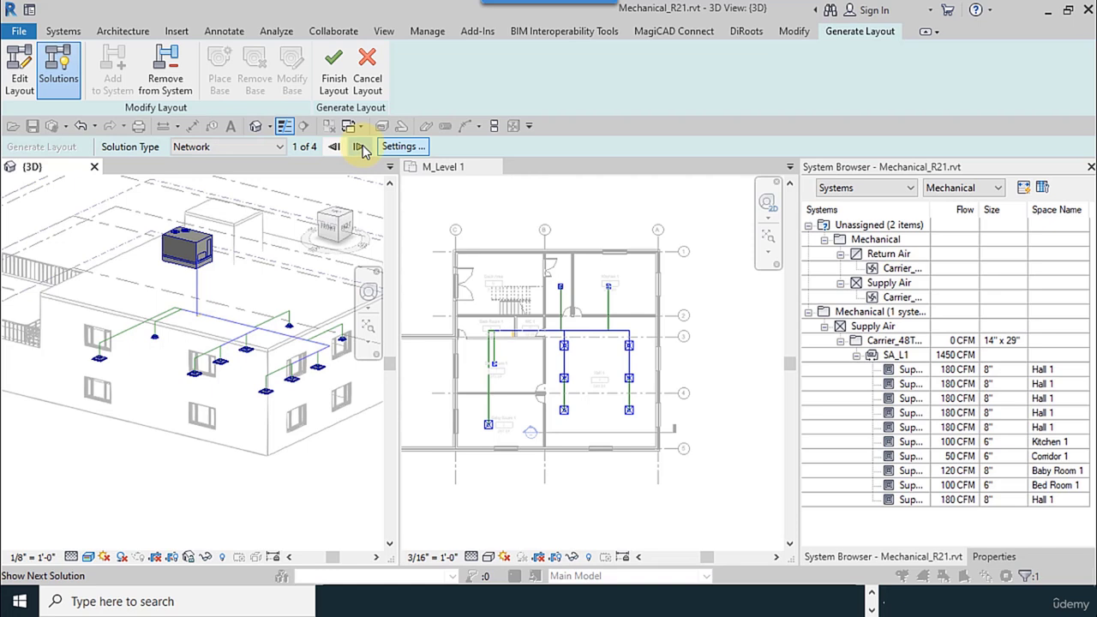
click(359, 147)
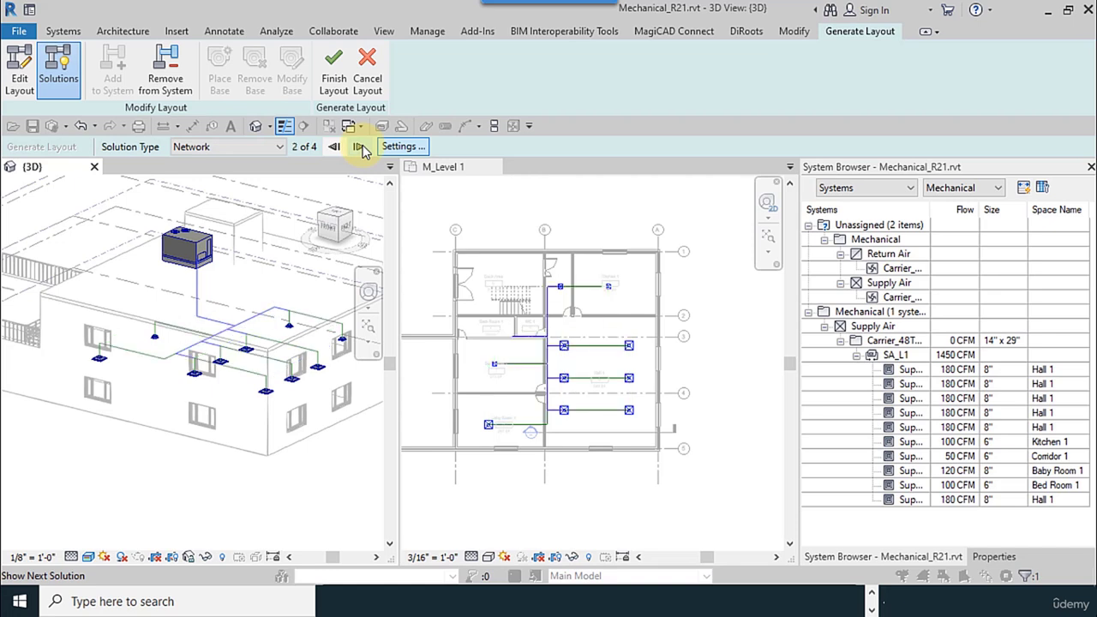
Switch the solution type to Perimeter and inspect solution 3 of 5 around the air terminals in 3D
click(187, 148)
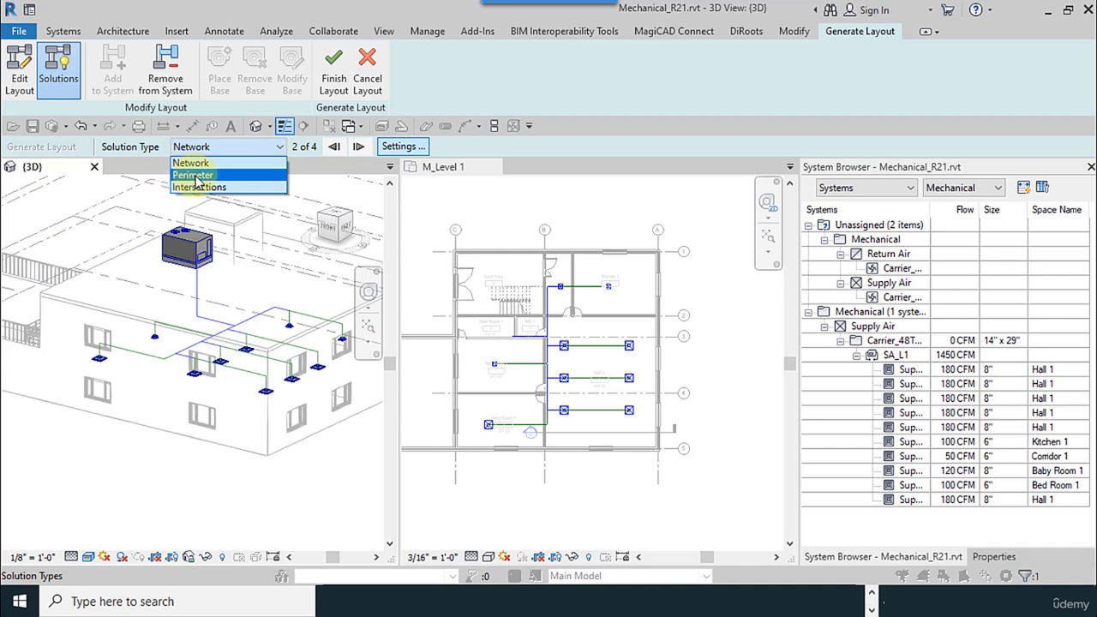
click(196, 176)
click(359, 148)
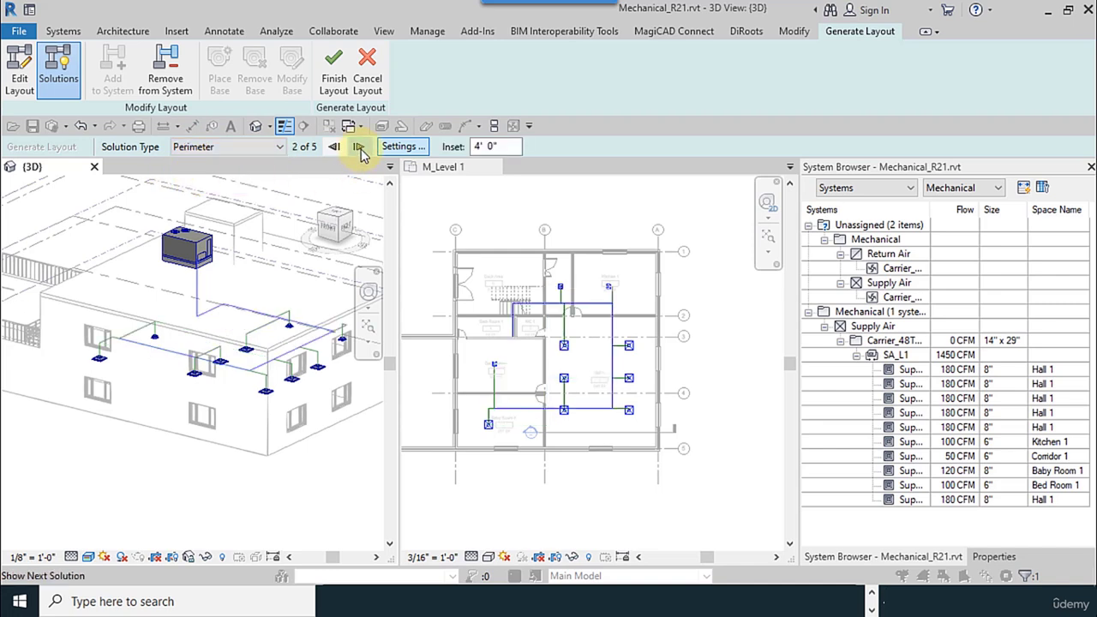
click(358, 147)
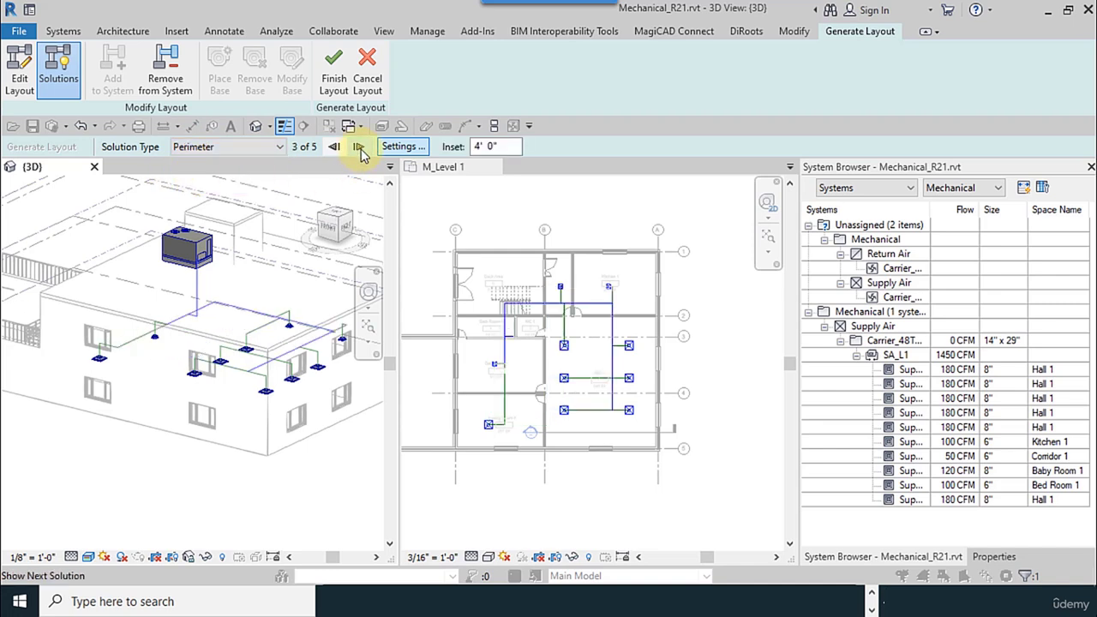
scroll(308, 381, up, 2)
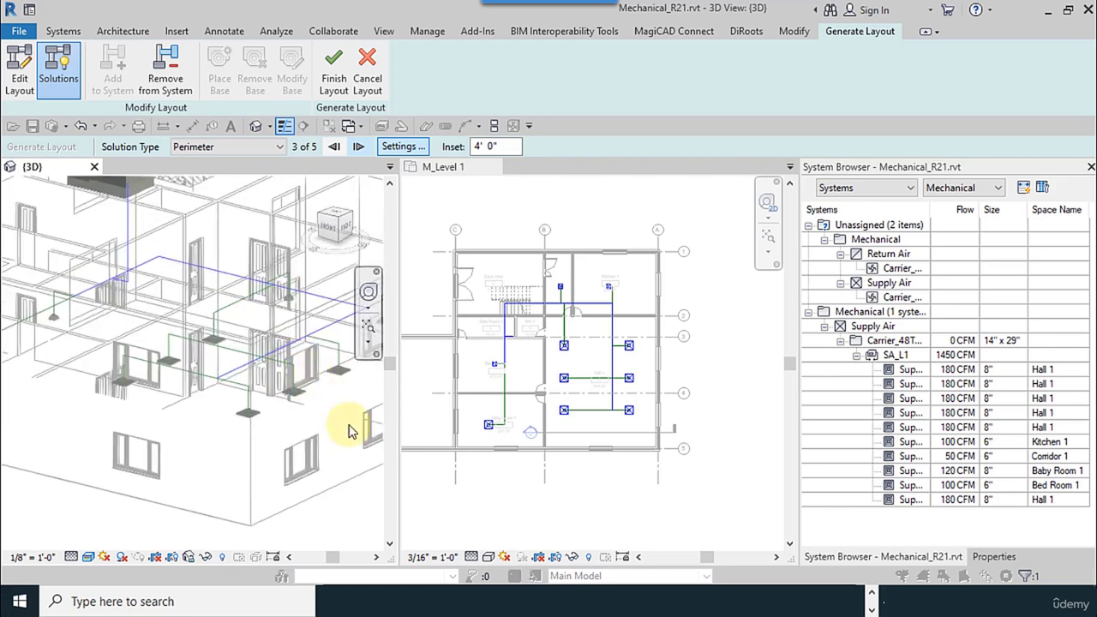
middle_drag(330, 436, 230, 444)
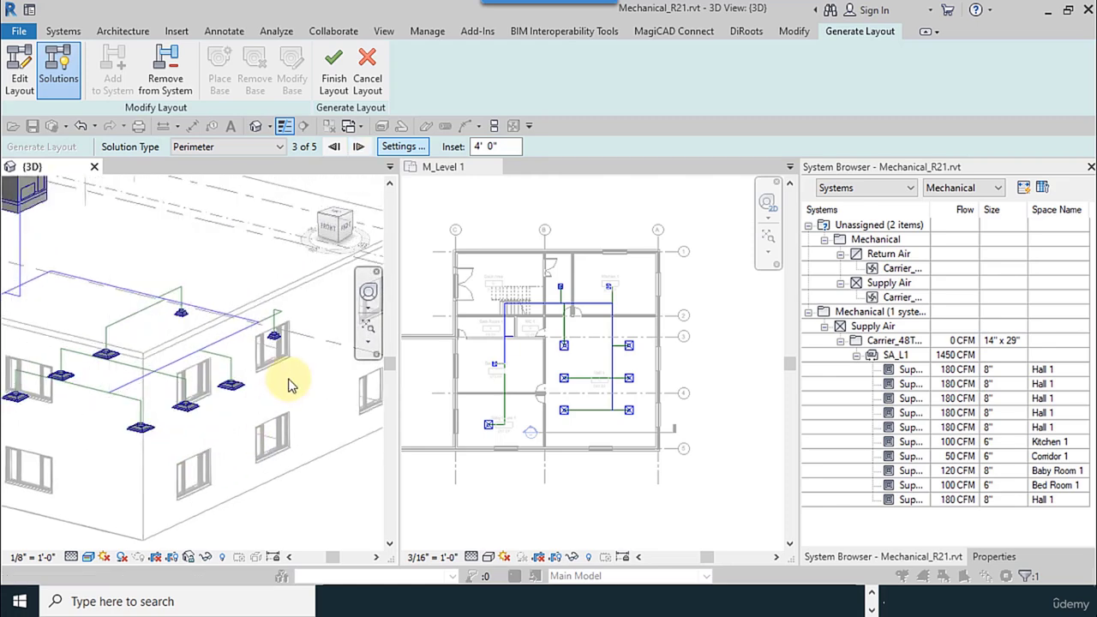
scroll(288, 382, down, 2)
scroll(74, 364, up, 2)
scroll(69, 446, up, 2)
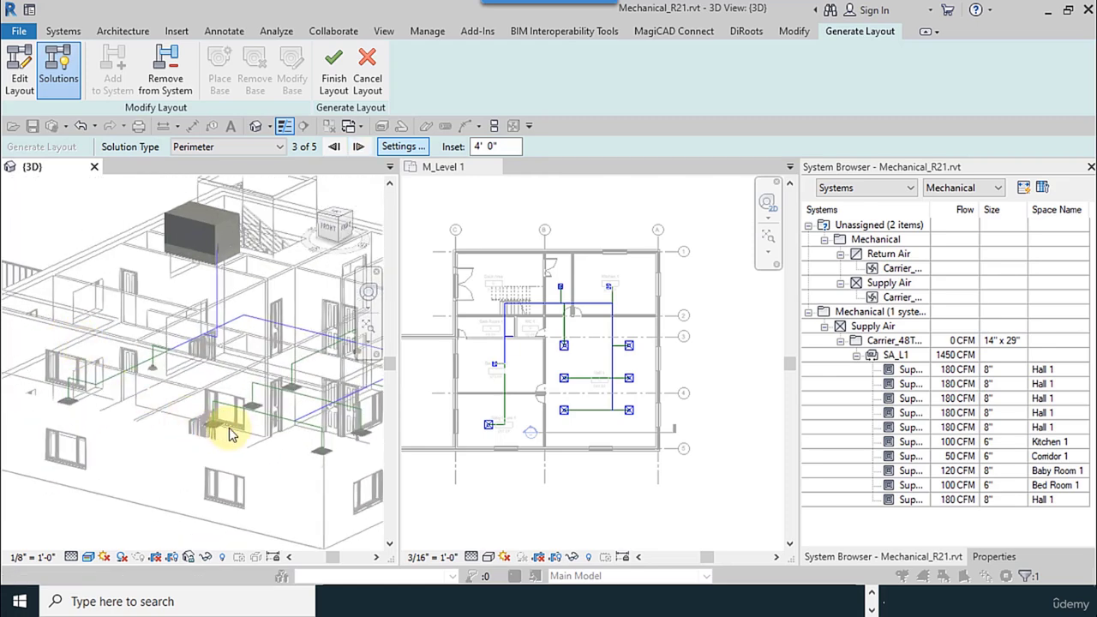
Review Perimeter solutions 4 and 5, cycling back to solution 1
click(359, 146)
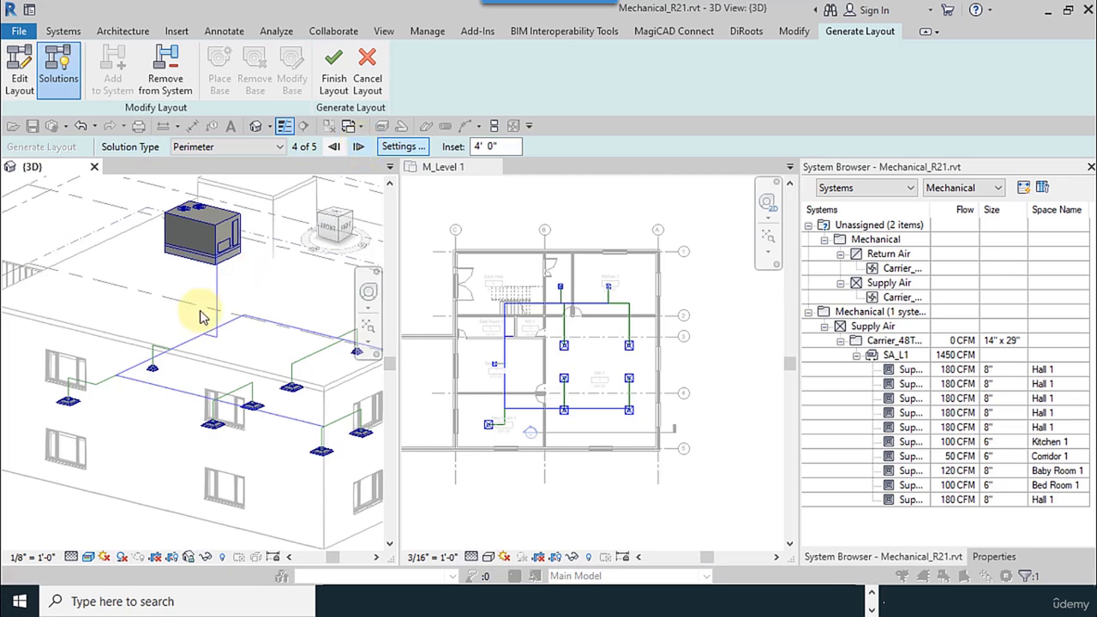
click(360, 148)
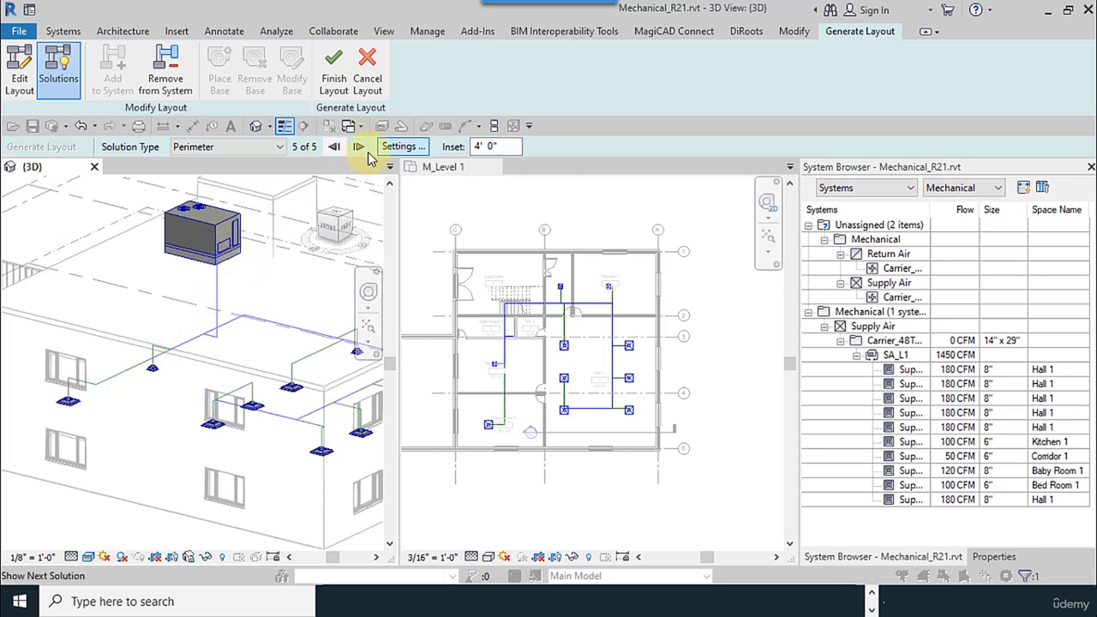
scroll(150, 327, down, 1)
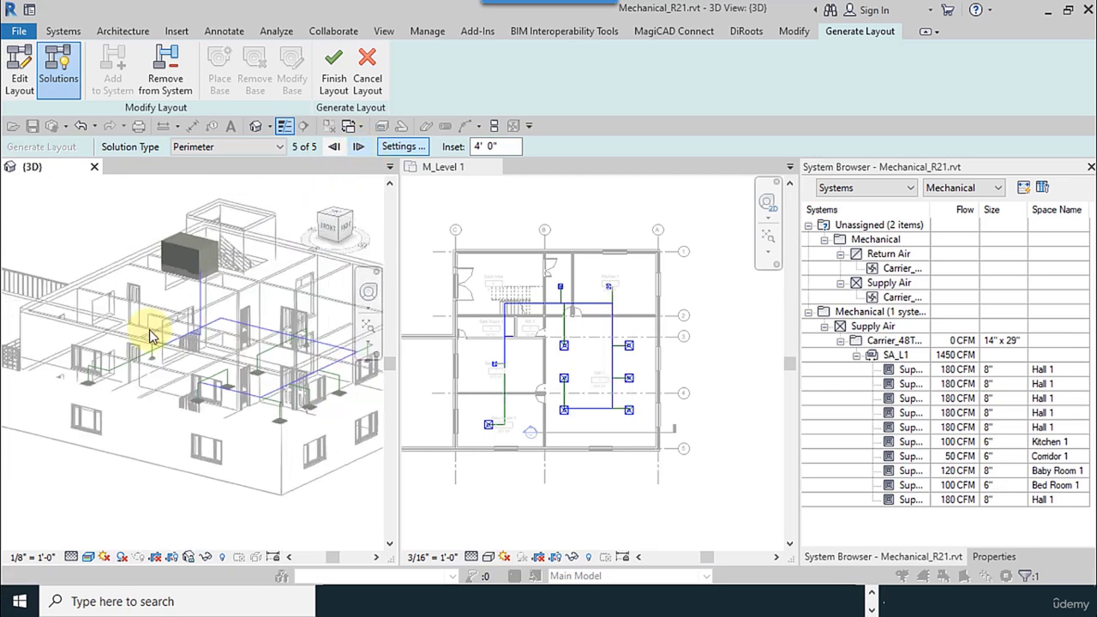
click(359, 147)
Switch the solution type to Intersections and preview its layouts up to solution 3 of 4 in 3D
click(279, 147)
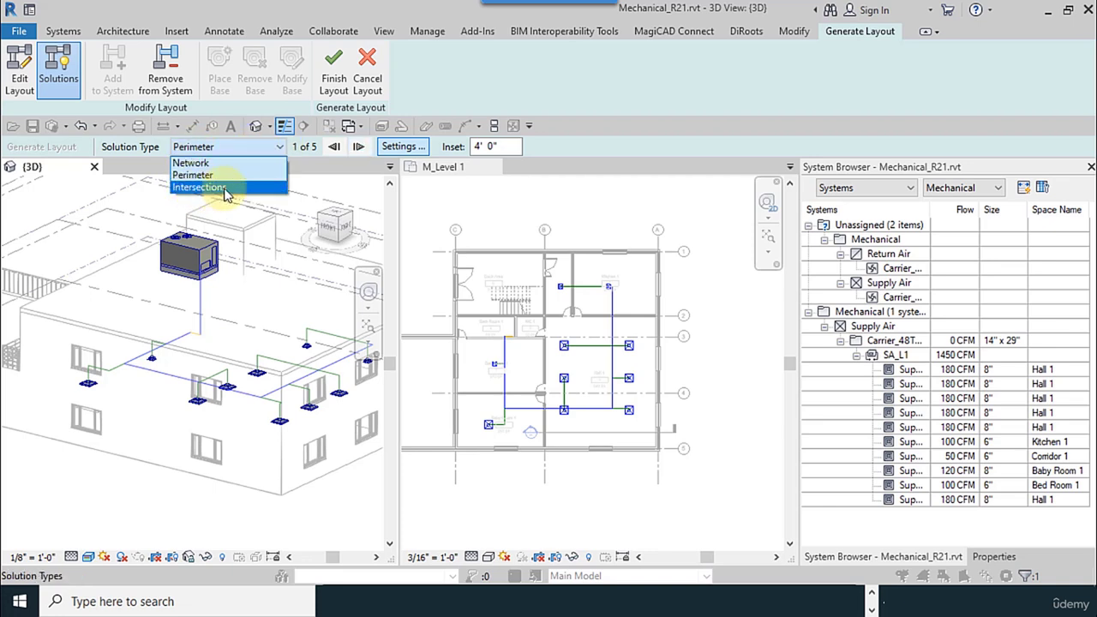
click(226, 188)
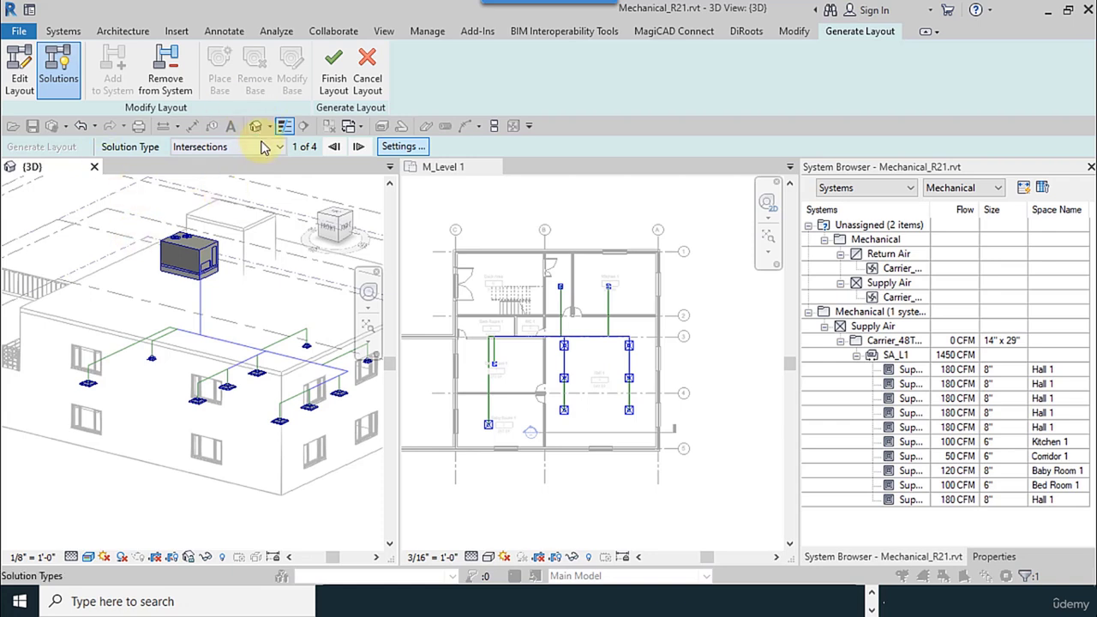
click(359, 149)
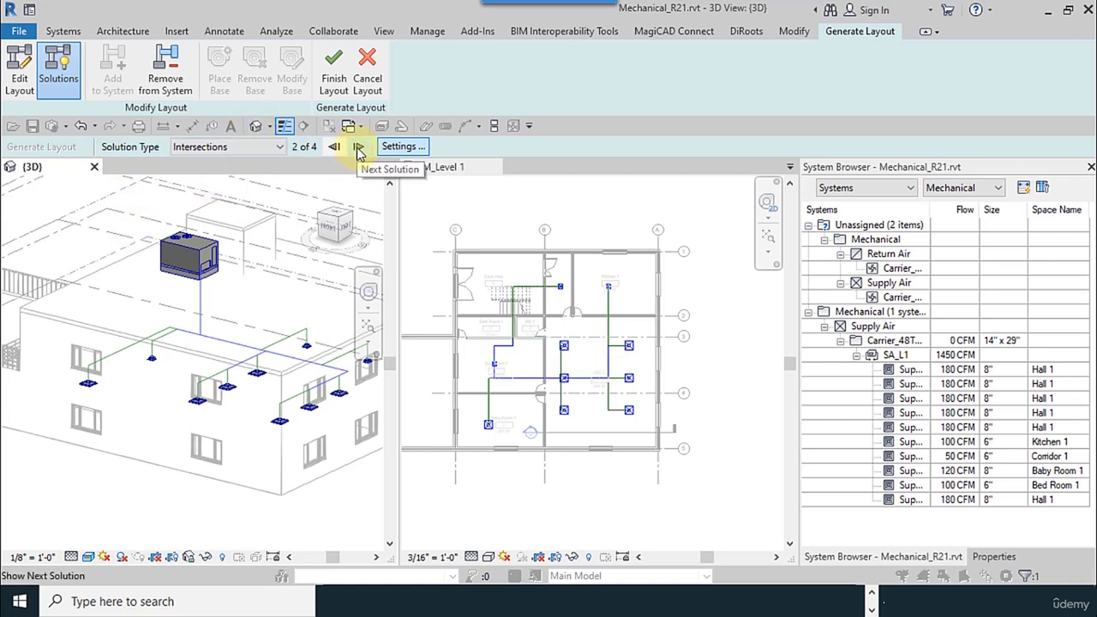
click(359, 148)
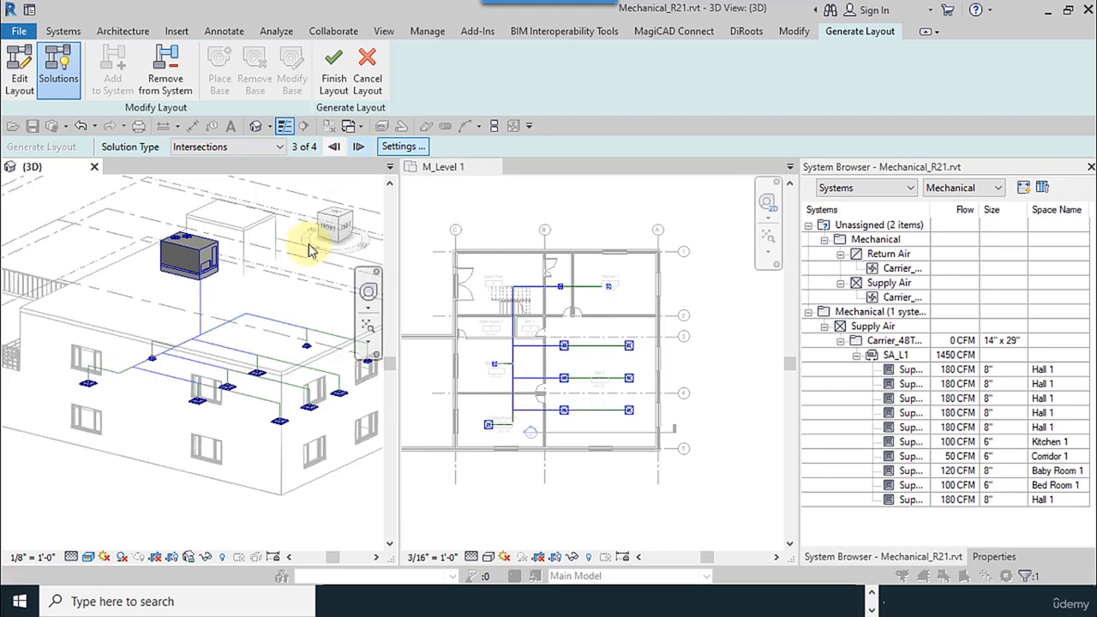
shift+middle_drag(123, 392, 309, 390)
scroll(308, 390, up, 2)
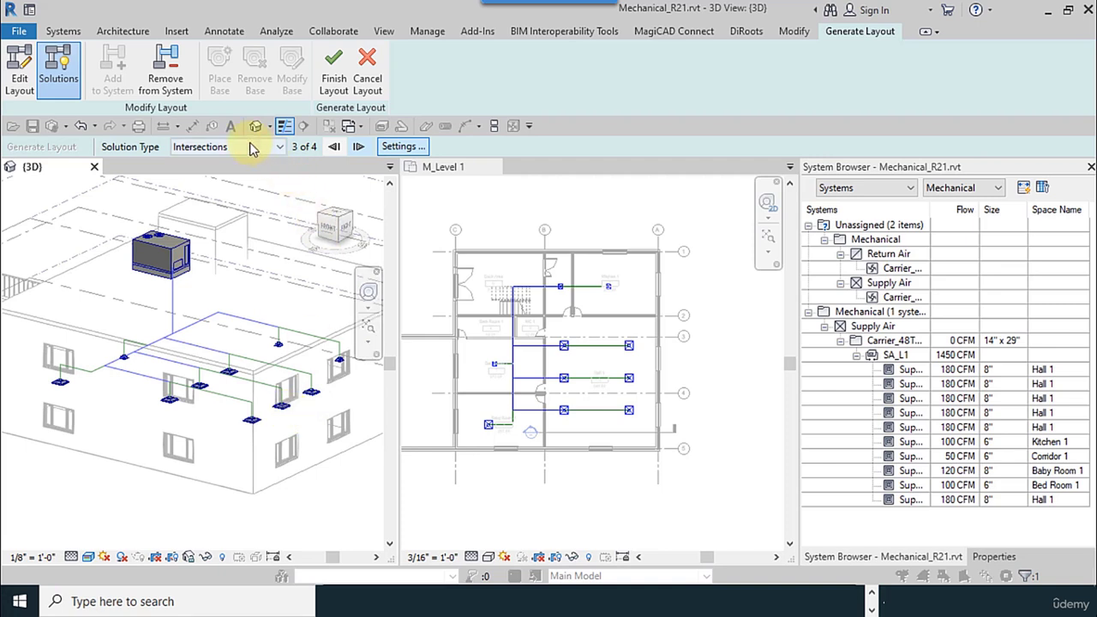
Return to the Perimeter solution type and bring up solution 3 of 5 for comparison
click(276, 147)
click(199, 174)
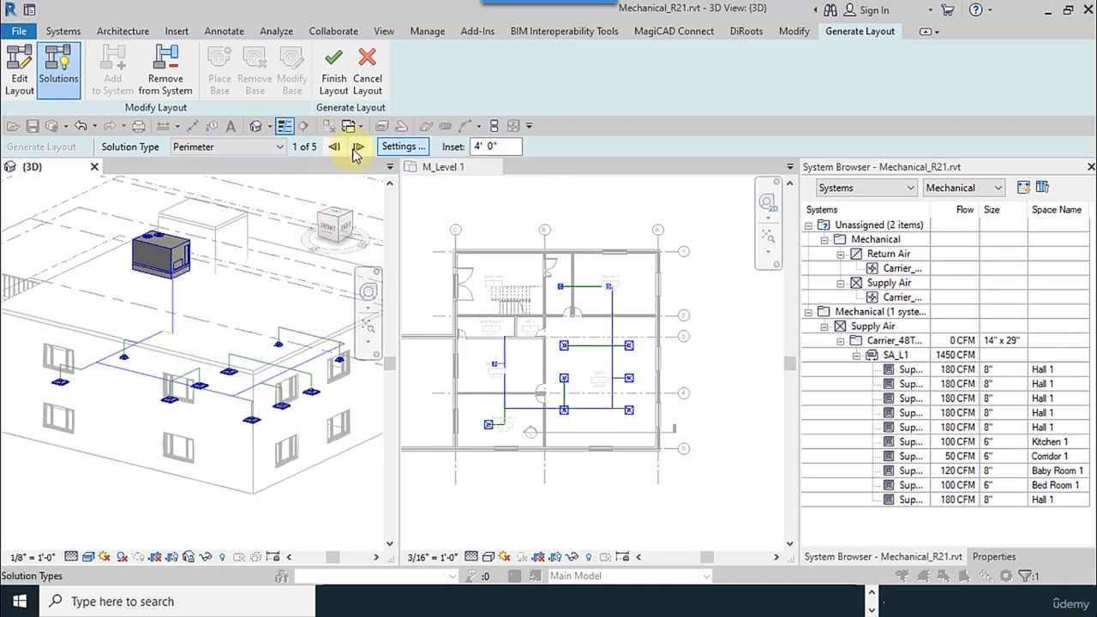
click(358, 147)
click(358, 147)
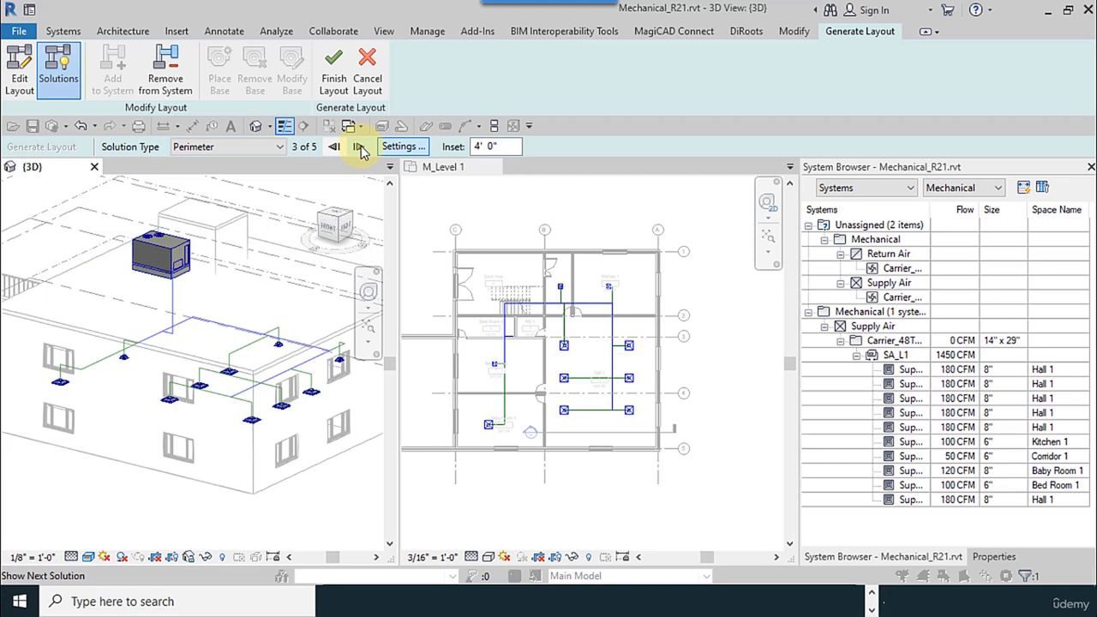
Set the solution type back to Intersections, go through all its layouts, and return to solution 1 of 4
click(247, 147)
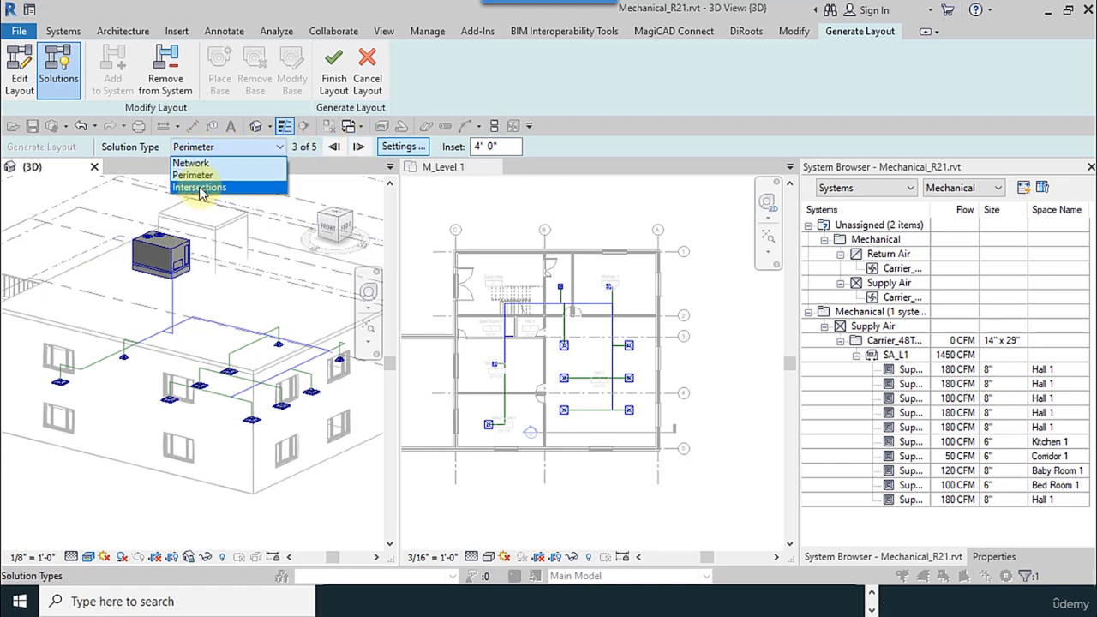
click(202, 188)
click(358, 147)
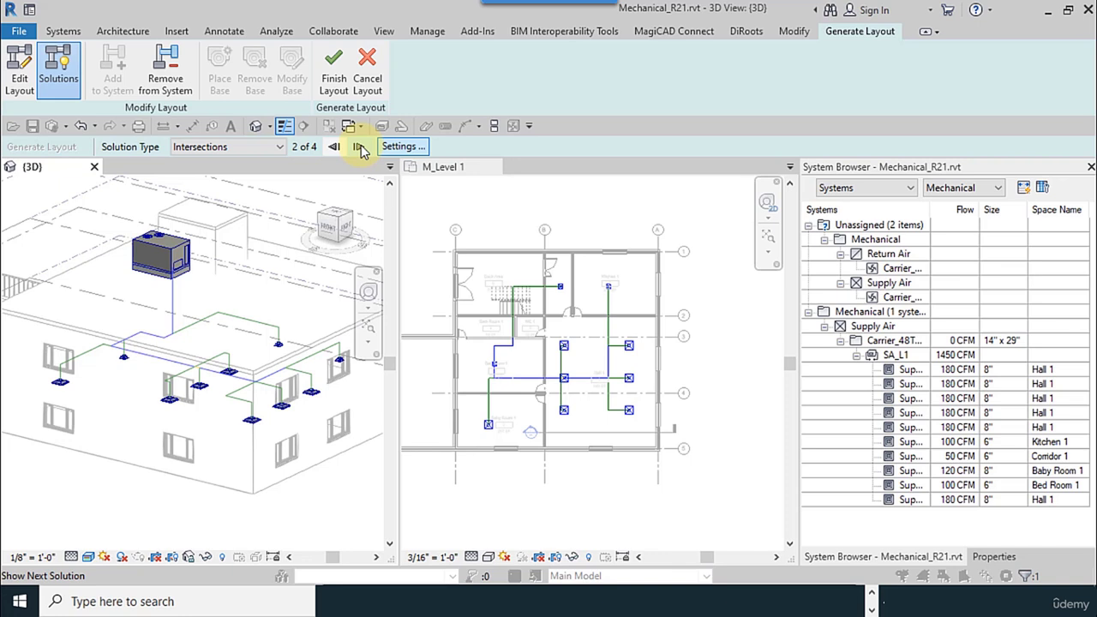
click(358, 148)
click(358, 148)
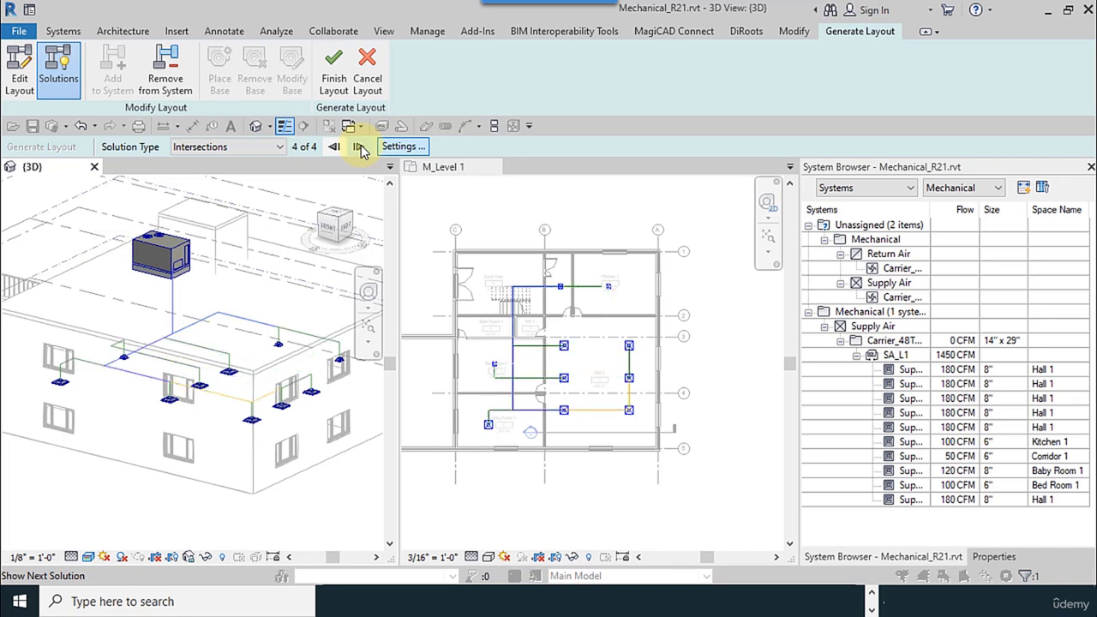
click(335, 147)
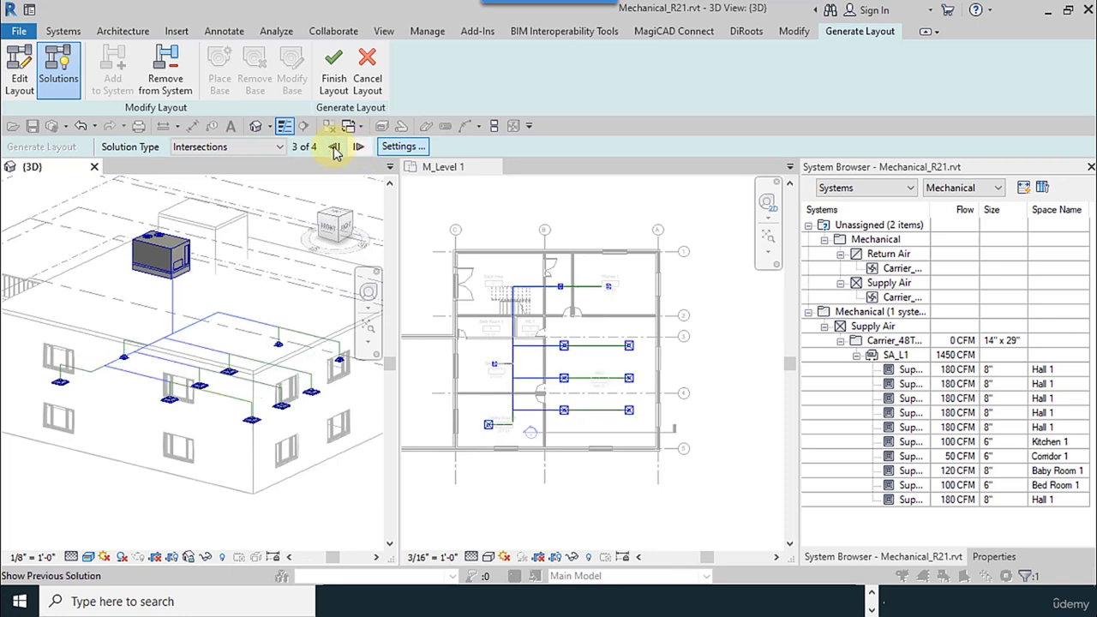
click(335, 146)
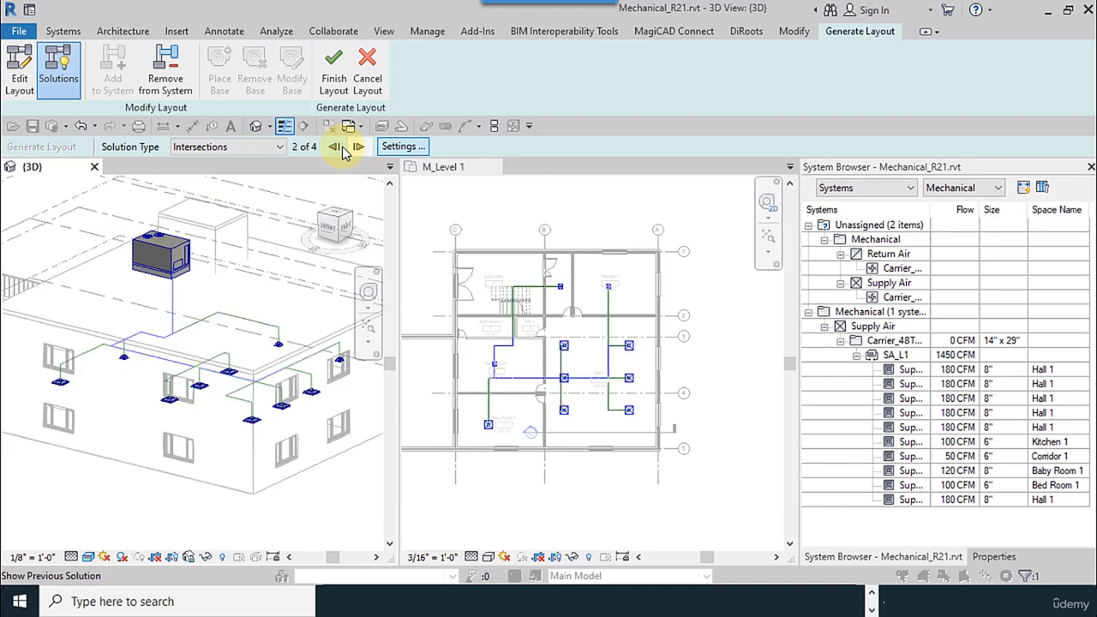
click(335, 147)
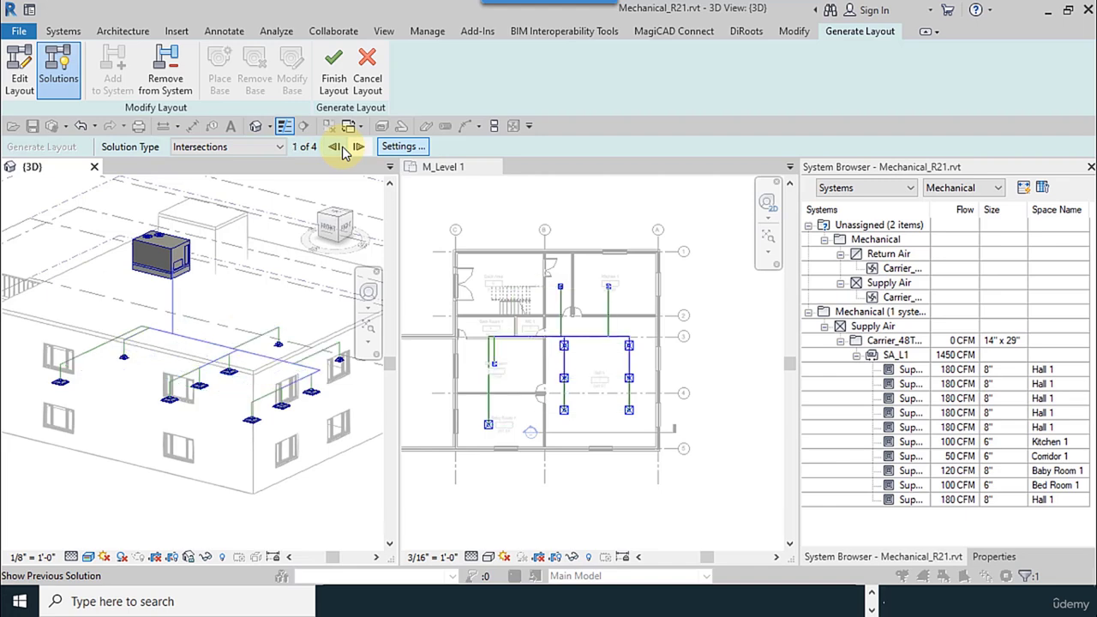